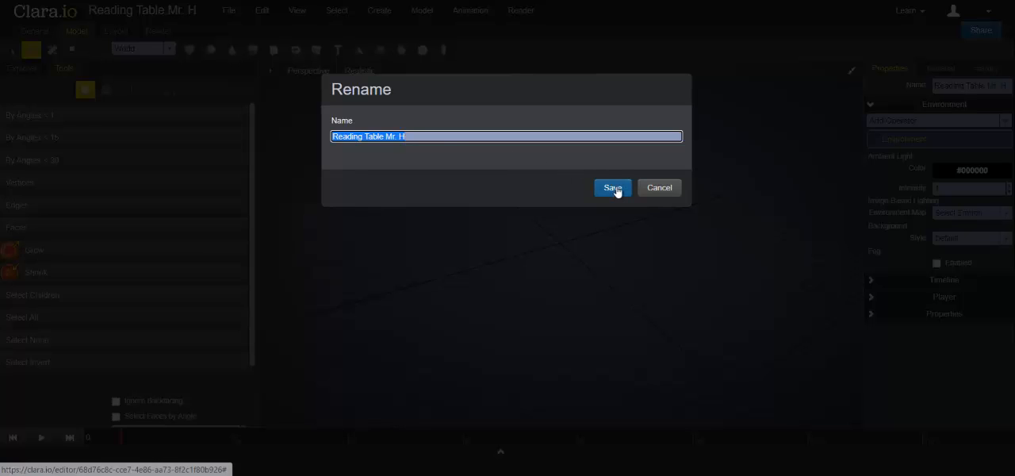
- Save the scene name, and add a box scaled along X and Z into a wide, flat tabletop slab
{"action": "left_click", "coordinate": [613, 187]}
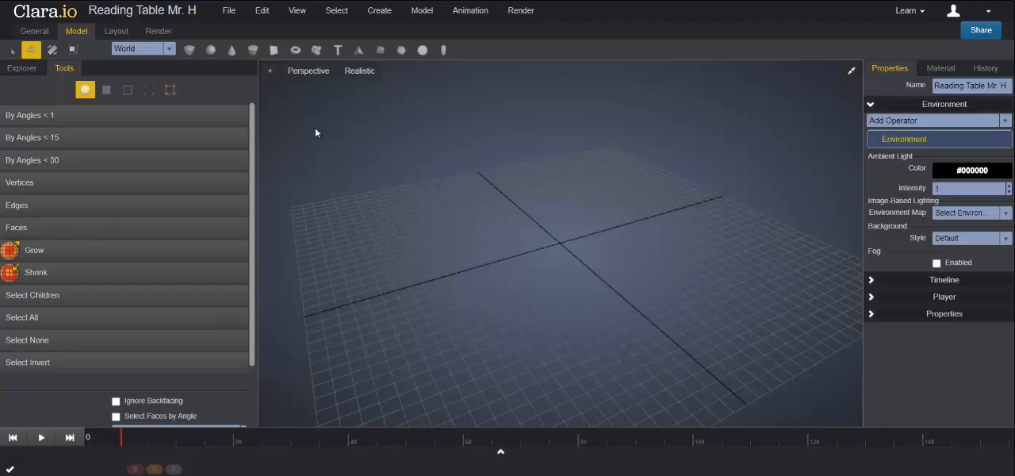
{"action": "left_click", "coordinate": [189, 50]}
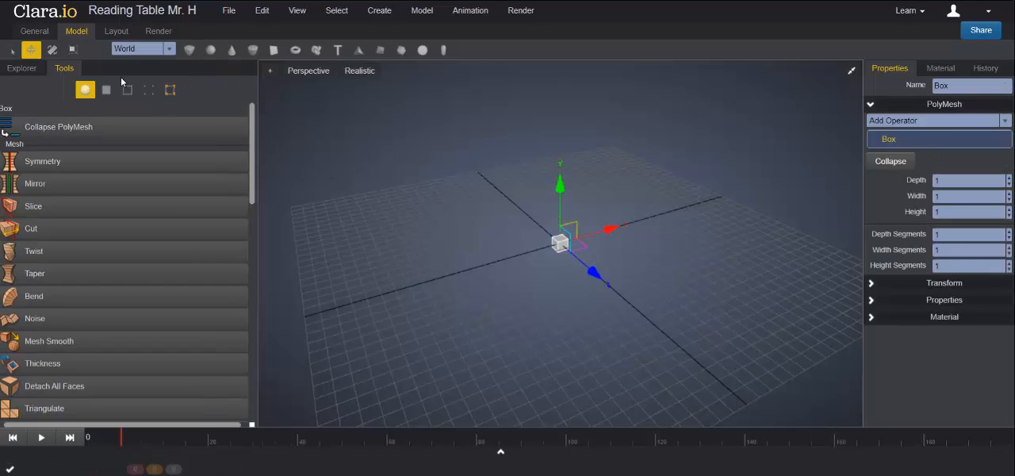
{"action": "left_click", "coordinate": [73, 50]}
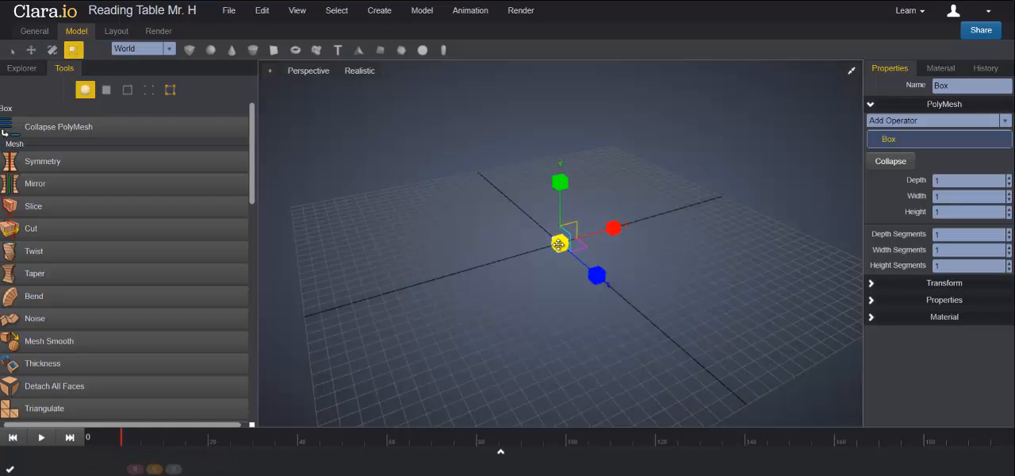
{"action": "left_click_drag", "start_coordinate": [613, 227], "coordinate": [754, 196]}
{"action": "left_click_drag", "start_coordinate": [597, 274], "coordinate": [661, 296]}
{"action": "left_click_drag", "start_coordinate": [613, 227], "coordinate": [631, 232]}
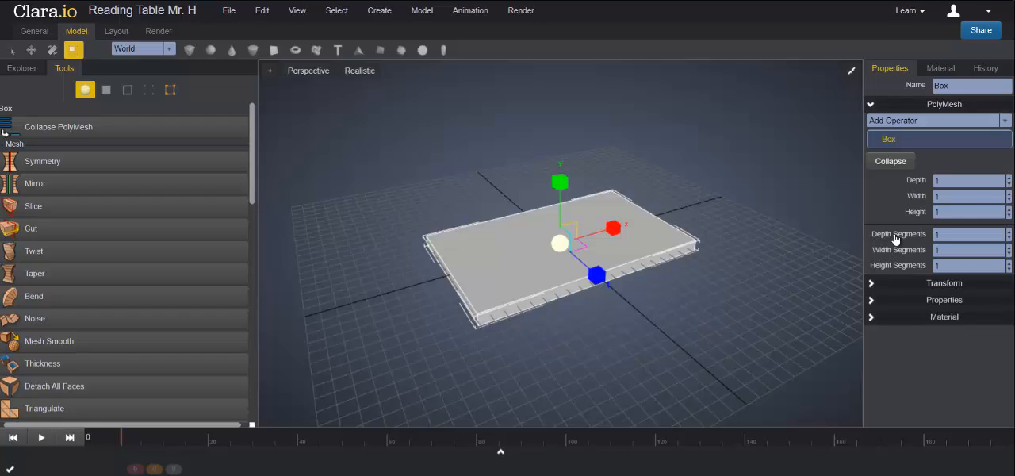
- Divide the box into 4 depth segments and 3 width segments
{"action": "left_click", "coordinate": [1010, 231]}
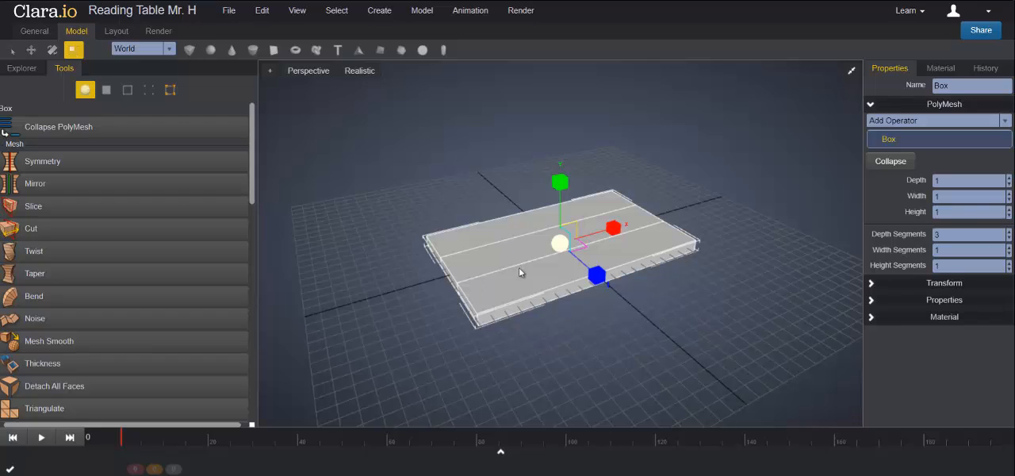
{"action": "left_click", "coordinate": [1009, 231]}
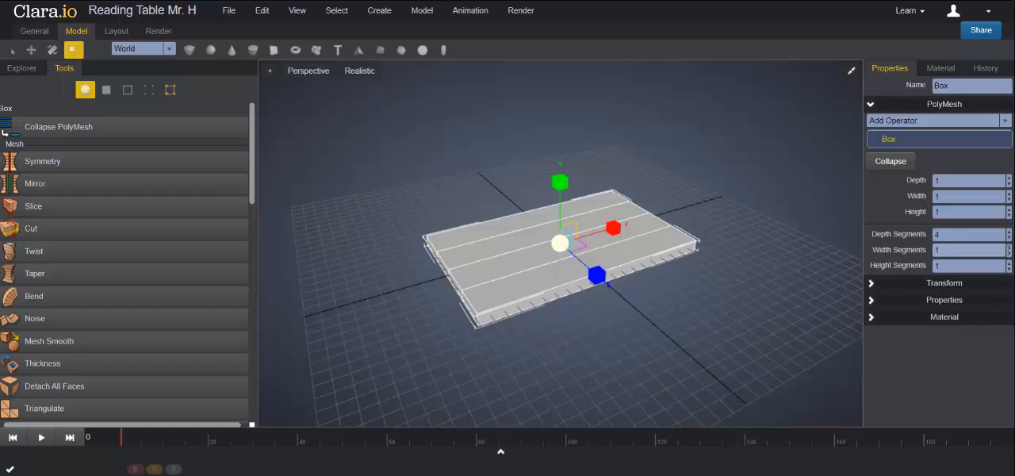
{"action": "left_click", "coordinate": [1009, 249]}
{"action": "left_click", "coordinate": [1009, 249]}
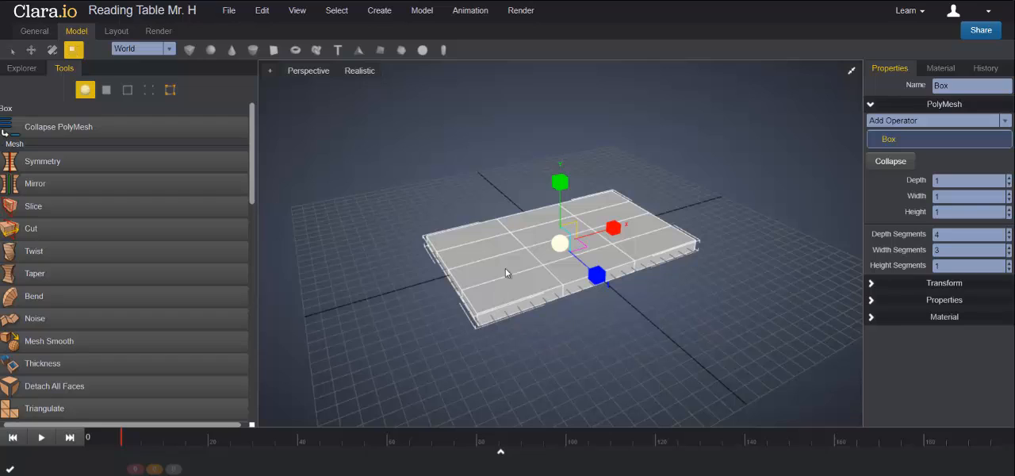
- In the top view, move the second and fourth vertex rows outward toward the long edges, about -0.10 and 0.12 along Z
{"action": "left_click", "coordinate": [853, 73]}
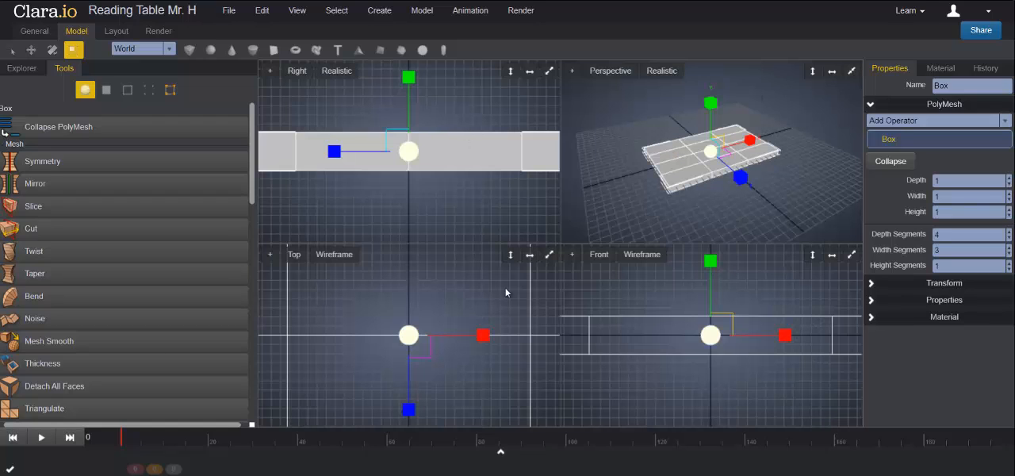
{"action": "scroll", "coordinate": [402, 303], "scroll_direction": "up", "scroll_amount": 3}
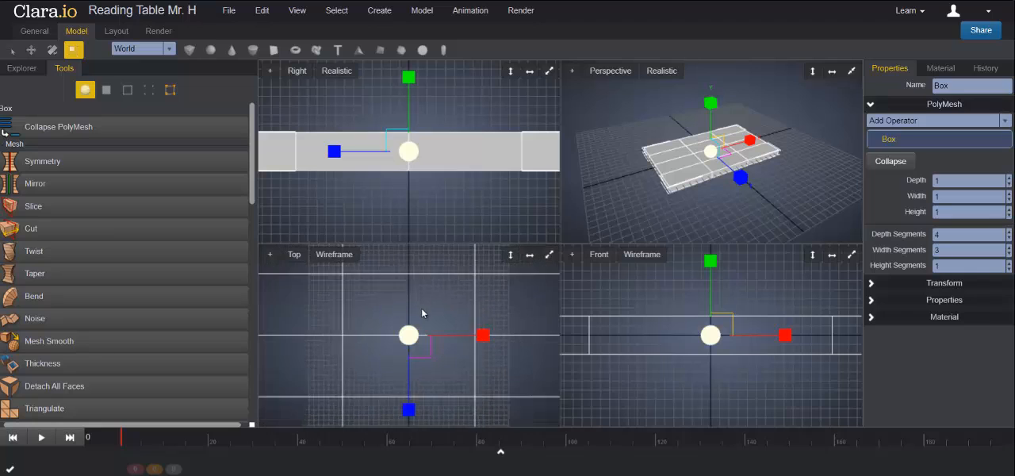
{"action": "left_click", "coordinate": [548, 254]}
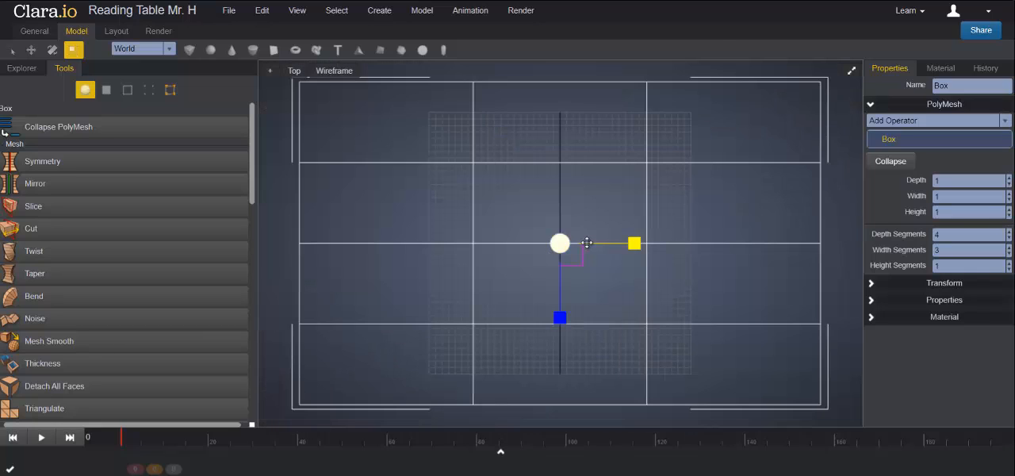
{"action": "scroll", "coordinate": [587, 243], "scroll_direction": "down", "scroll_amount": 1}
{"action": "scroll", "coordinate": [587, 243], "scroll_direction": "down", "scroll_amount": 1}
{"action": "scroll", "coordinate": [587, 243], "scroll_direction": "down", "scroll_amount": 1}
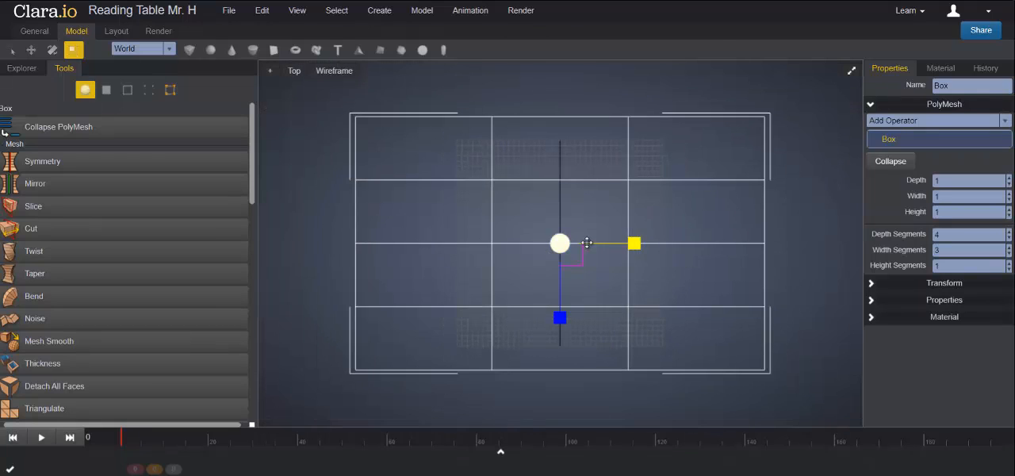
{"action": "left_click", "coordinate": [149, 91]}
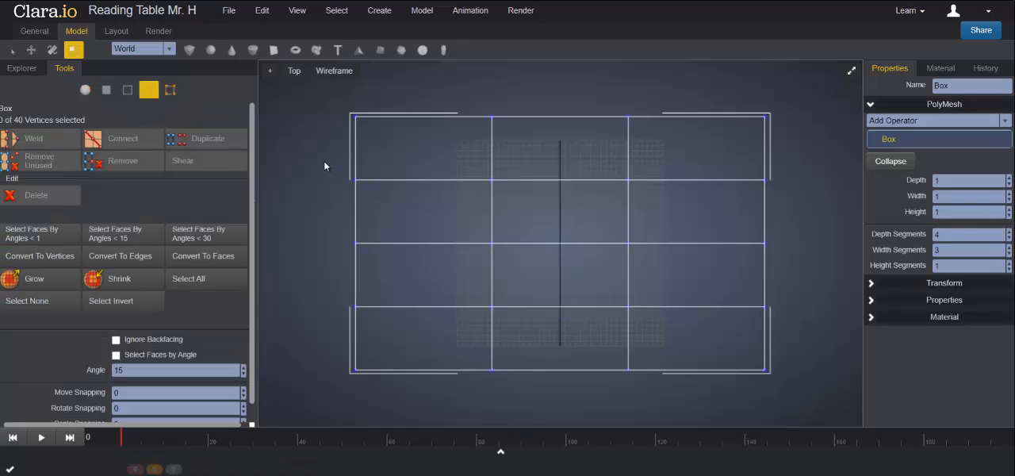
{"action": "left_click_drag", "start_coordinate": [322, 150], "coordinate": [792, 204]}
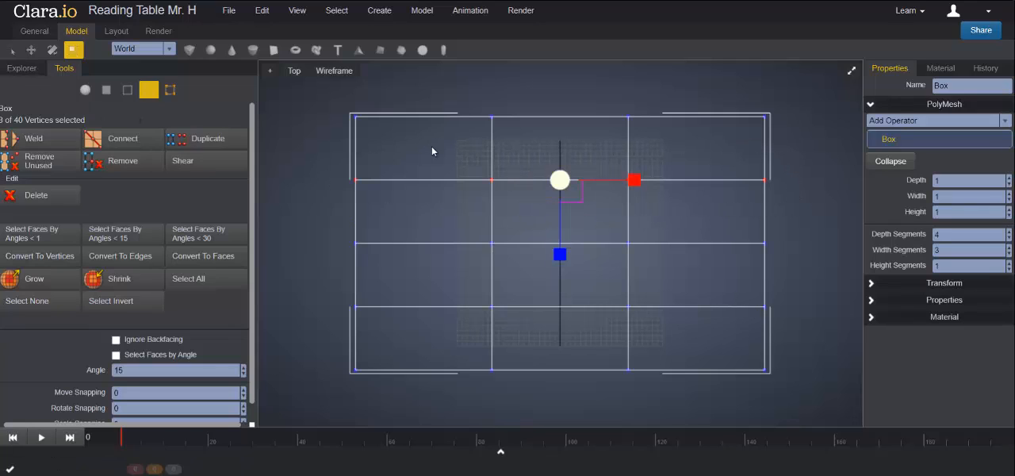
{"action": "left_click", "coordinate": [31, 49]}
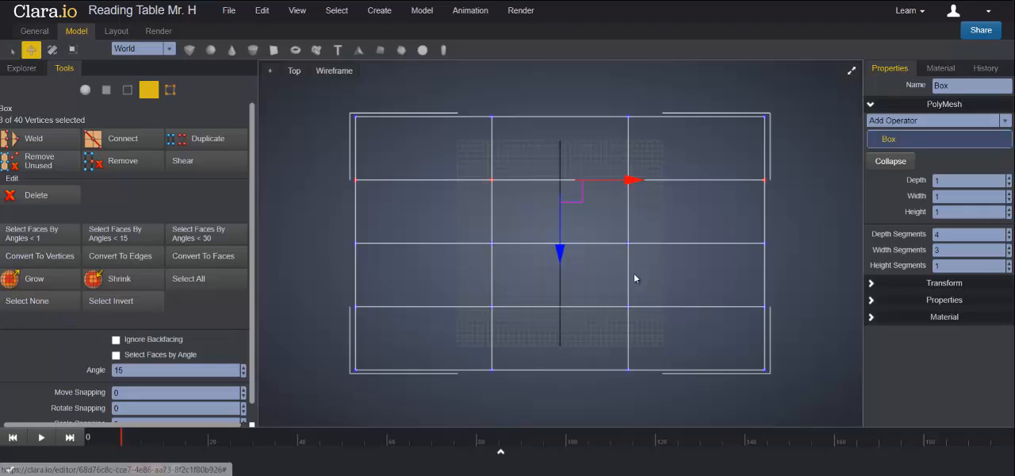
{"action": "left_click_drag", "start_coordinate": [560, 254], "coordinate": [559, 234]}
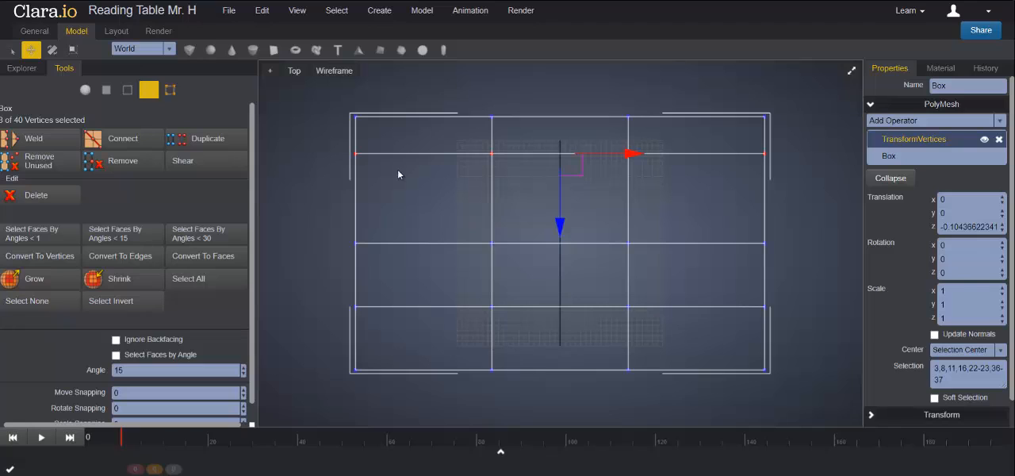
{"action": "left_click_drag", "start_coordinate": [316, 284], "coordinate": [821, 335]}
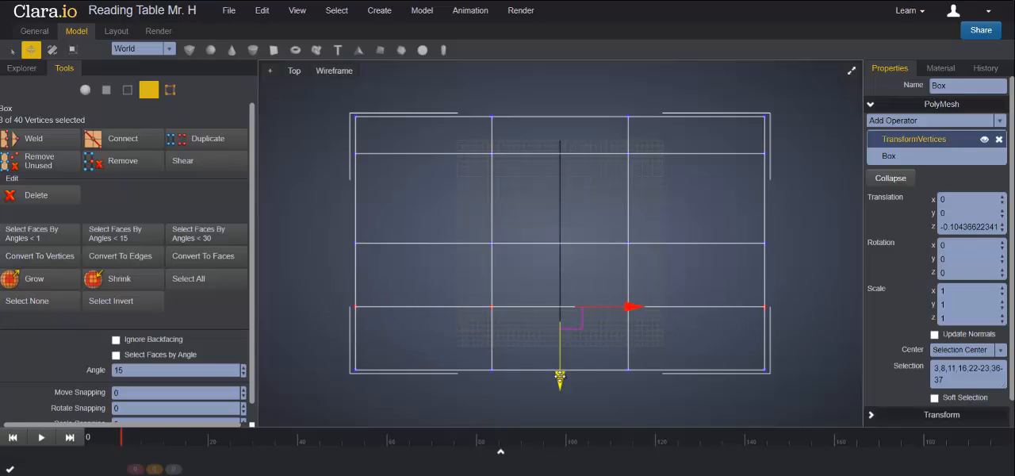
{"action": "left_click_drag", "start_coordinate": [559, 379], "coordinate": [561, 402]}
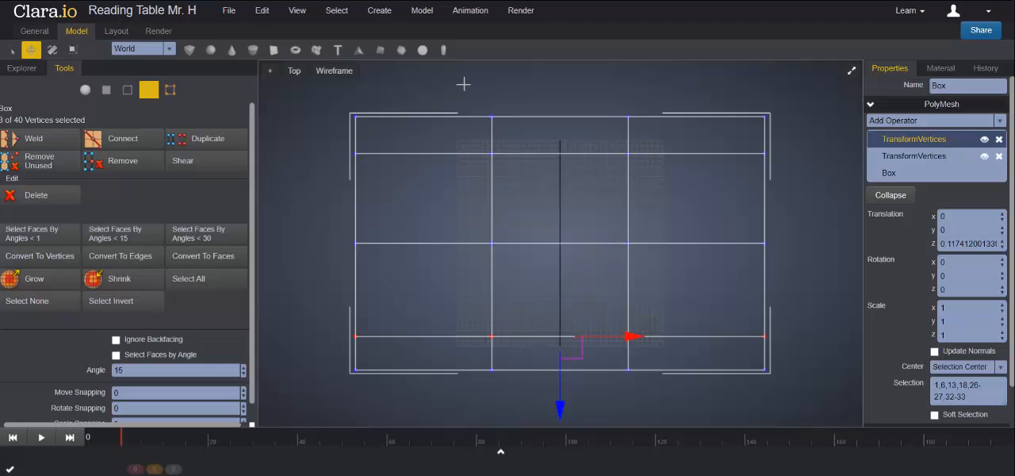
- Move the two inner vertex columns about 0.23 outward along X and the middle row about -0.11 along Z
{"action": "left_click_drag", "start_coordinate": [464, 84], "coordinate": [524, 406]}
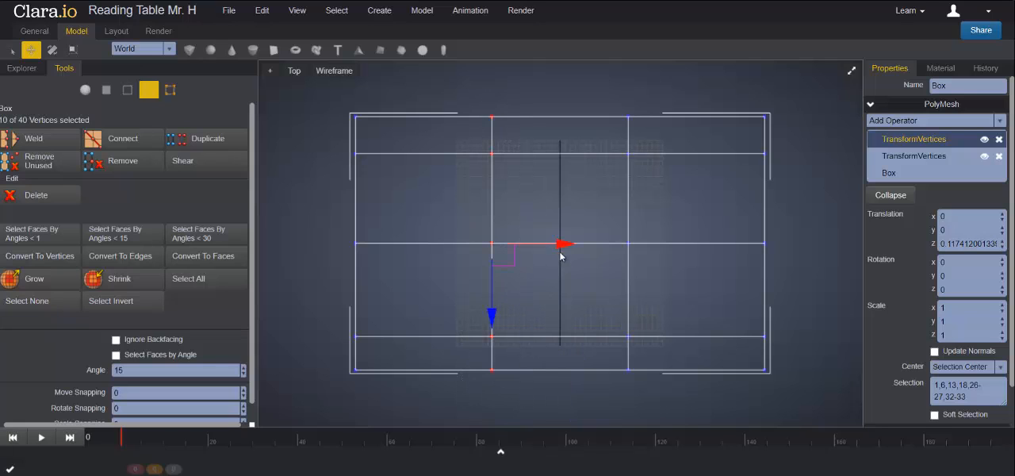
{"action": "left_click_drag", "start_coordinate": [566, 244], "coordinate": [485, 244]}
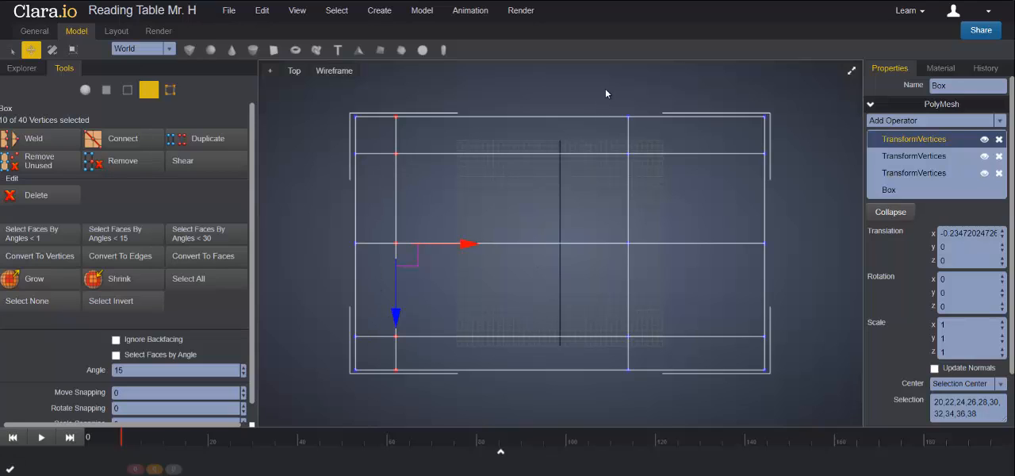
{"action": "left_click_drag", "start_coordinate": [605, 93], "coordinate": [652, 402]}
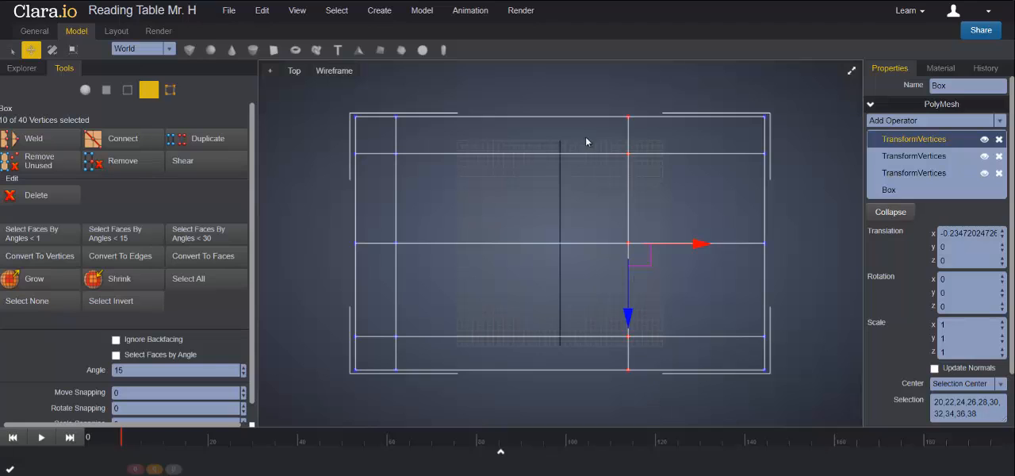
{"action": "left_click_drag", "start_coordinate": [686, 243], "coordinate": [792, 245]}
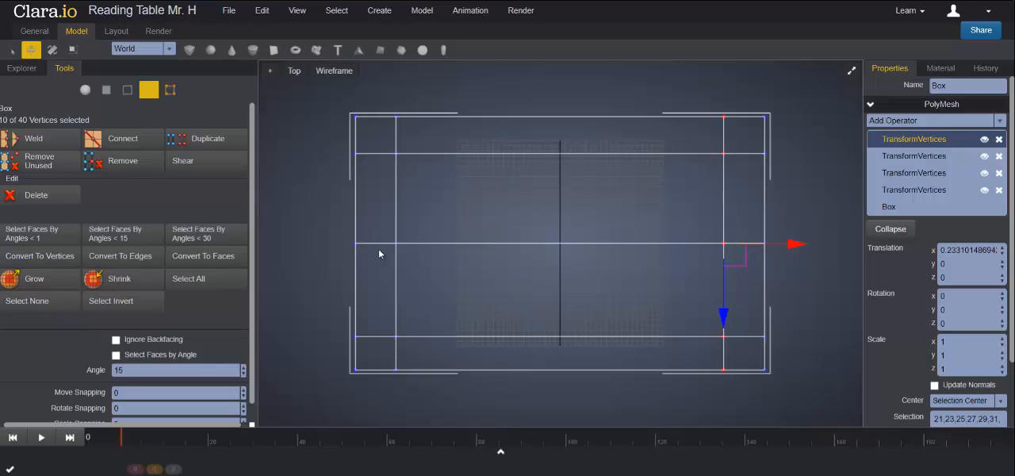
{"action": "left_click_drag", "start_coordinate": [325, 211], "coordinate": [825, 276]}
{"action": "left_click_drag", "start_coordinate": [560, 301], "coordinate": [560, 297]}
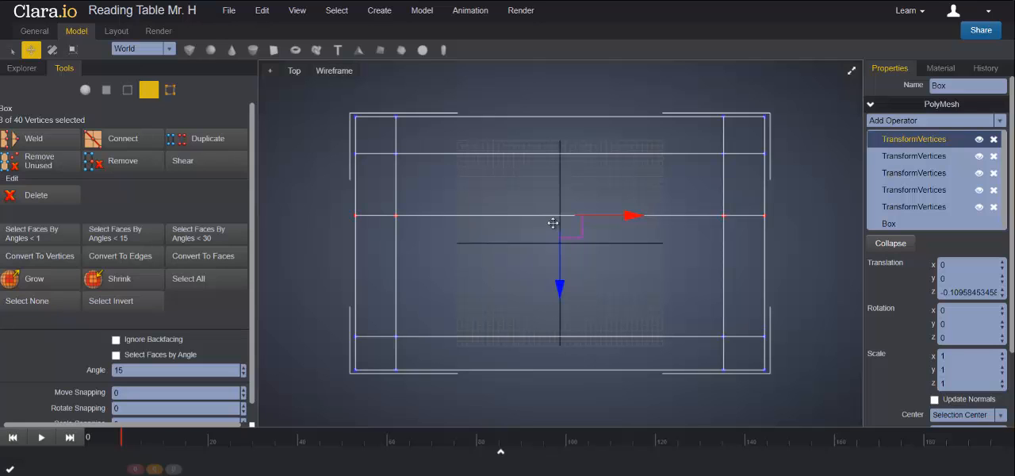
- Extrude the four corner faces on the slab's underside by 0.2 and move them down about 8.85 along Y to form legs
{"action": "left_click", "coordinate": [851, 70]}
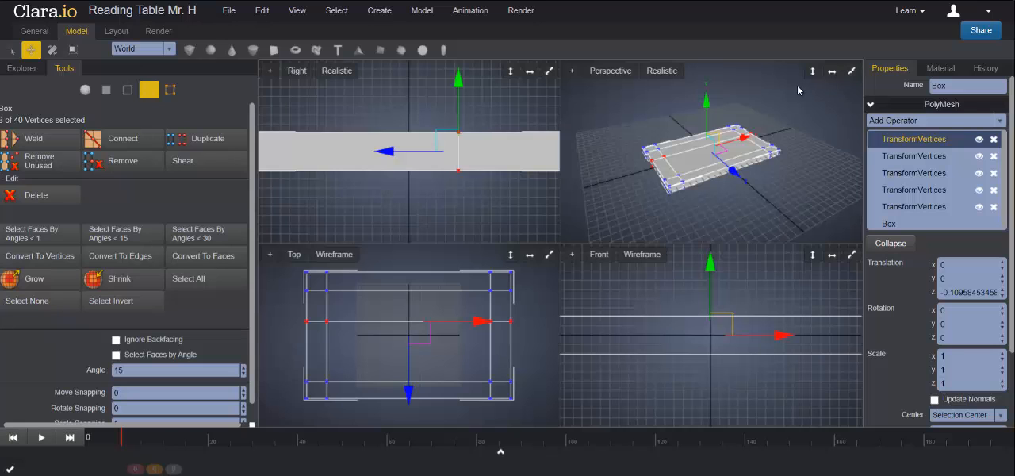
{"action": "left_click", "coordinate": [851, 71]}
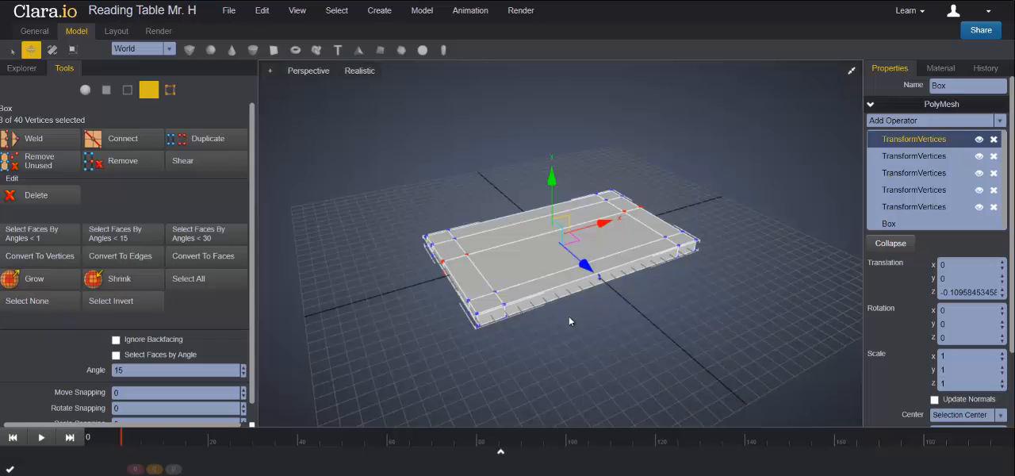
{"action": "right_click_drag", "start_coordinate": [627, 338], "coordinate": [617, 265]}
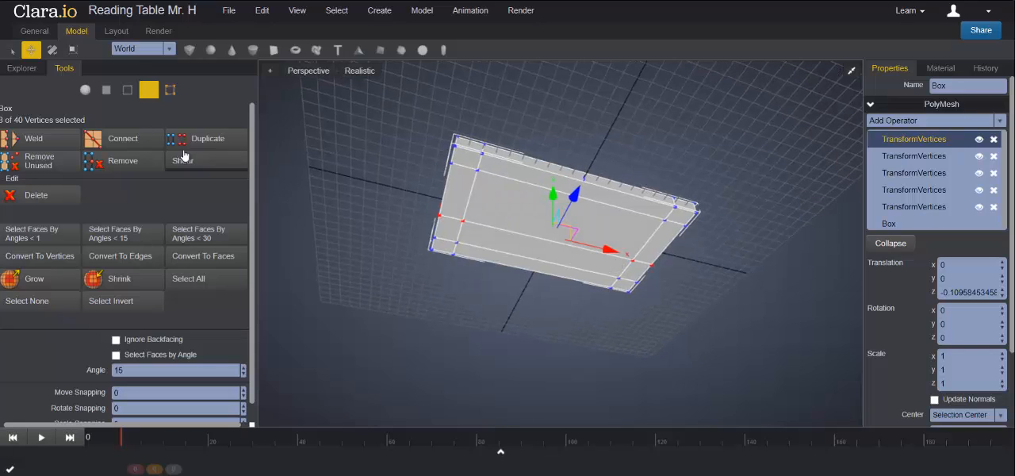
{"action": "left_click", "coordinate": [107, 89]}
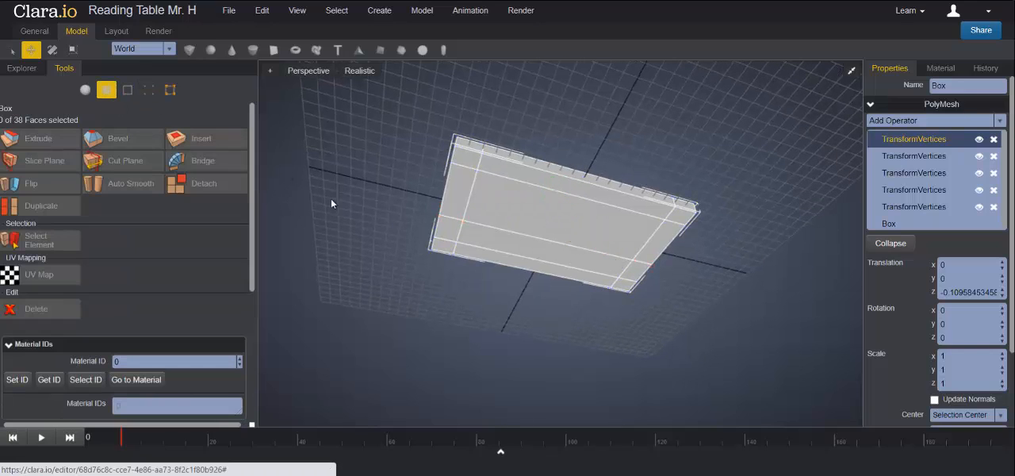
{"action": "left_click", "coordinate": [470, 163]}
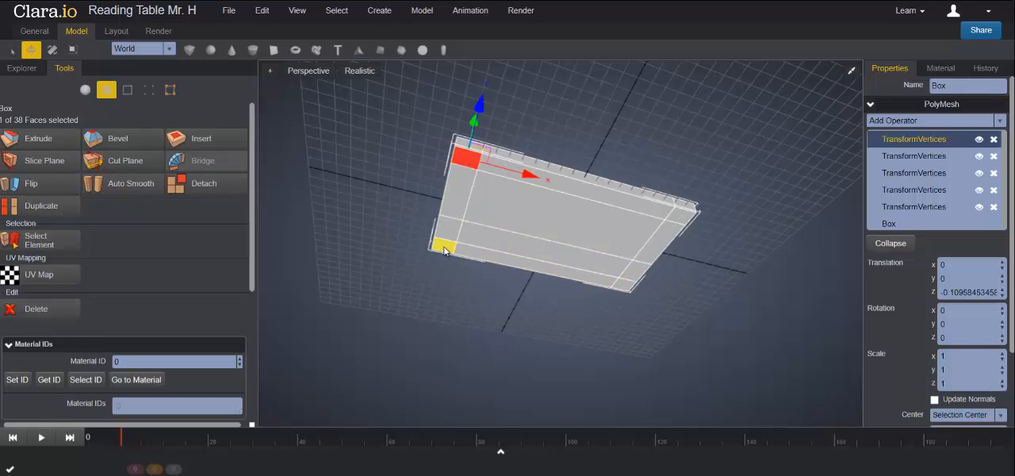
{"action": "left_click", "coordinate": [445, 248], "text": "shift"}
{"action": "left_click", "coordinate": [623, 284], "text": "shift"}
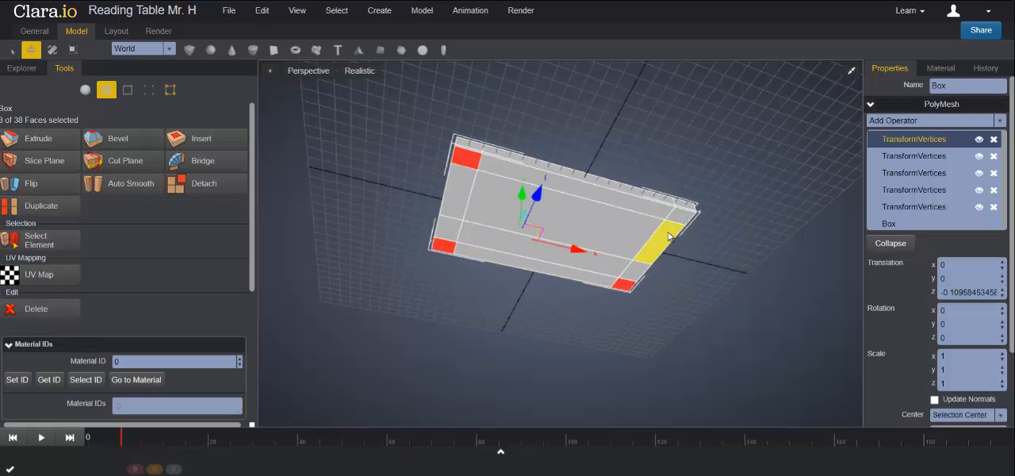
{"action": "left_click", "coordinate": [682, 218], "text": "shift"}
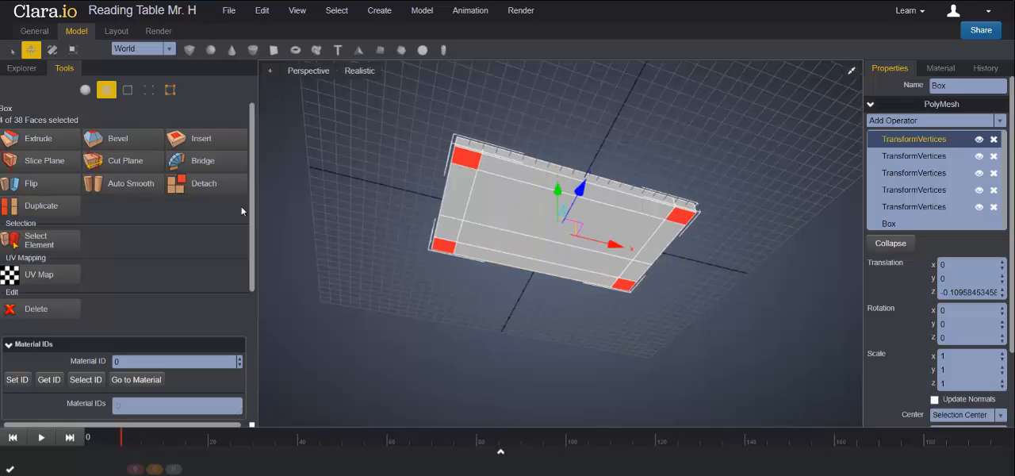
{"action": "left_click", "coordinate": [33, 139]}
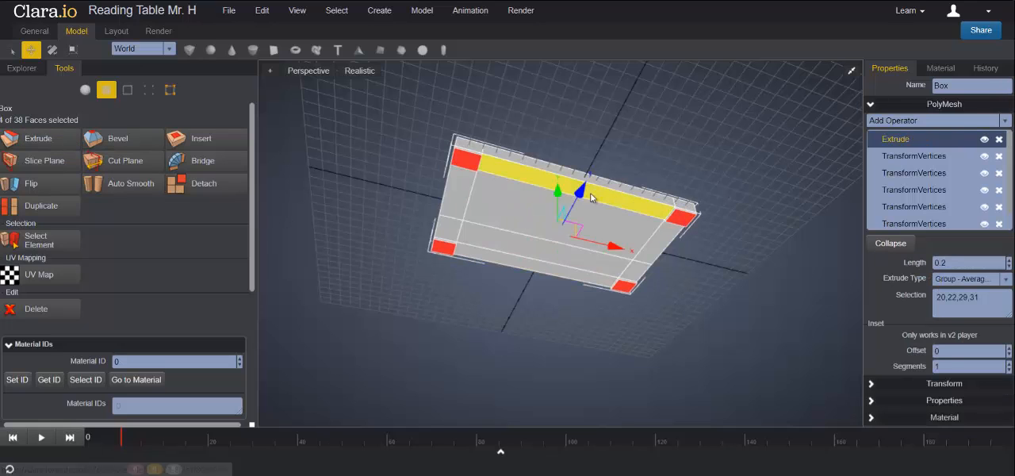
{"action": "left_click_drag", "start_coordinate": [558, 195], "coordinate": [549, 262]}
{"action": "right_click_drag", "start_coordinate": [749, 219], "coordinate": [757, 265]}
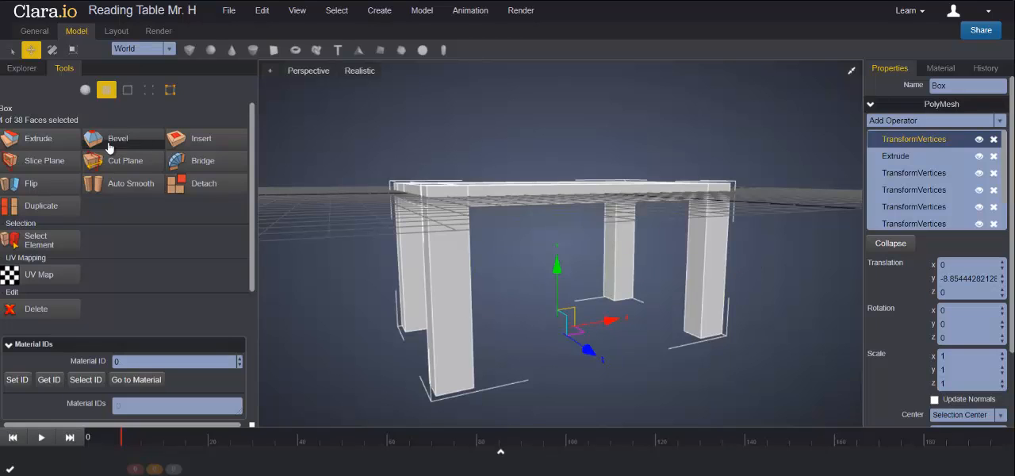
- Raise the whole table along the Y axis so its legs stand at grid level
{"action": "left_click", "coordinate": [85, 93]}
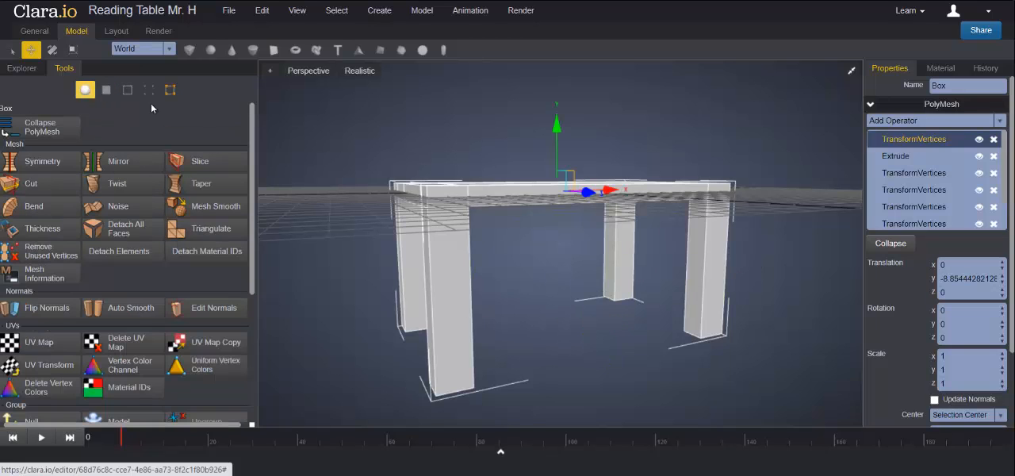
{"action": "scroll", "coordinate": [619, 267], "scroll_direction": "down", "scroll_amount": 5}
{"action": "middle_click_drag", "start_coordinate": [640, 276], "coordinate": [648, 306]}
{"action": "left_click_drag", "start_coordinate": [558, 160], "coordinate": [558, 107]}
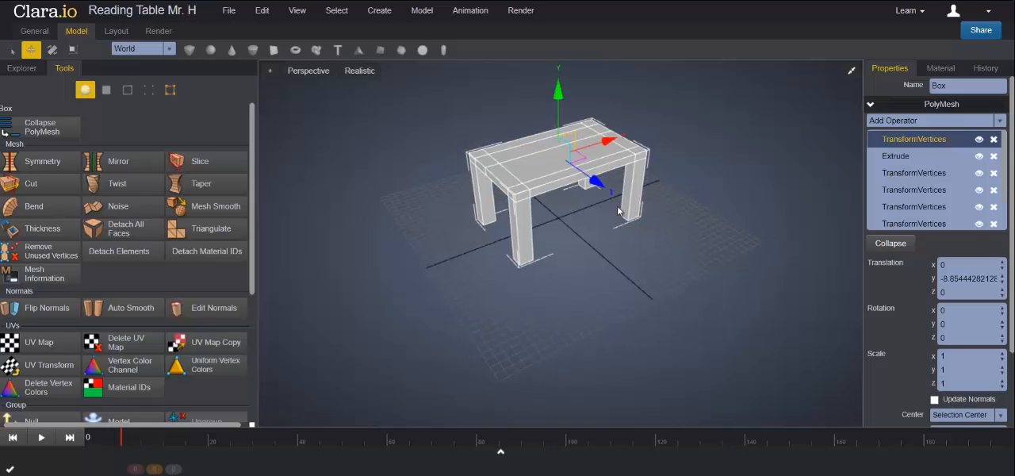
{"action": "scroll", "coordinate": [639, 211], "scroll_direction": "up", "scroll_amount": 2}
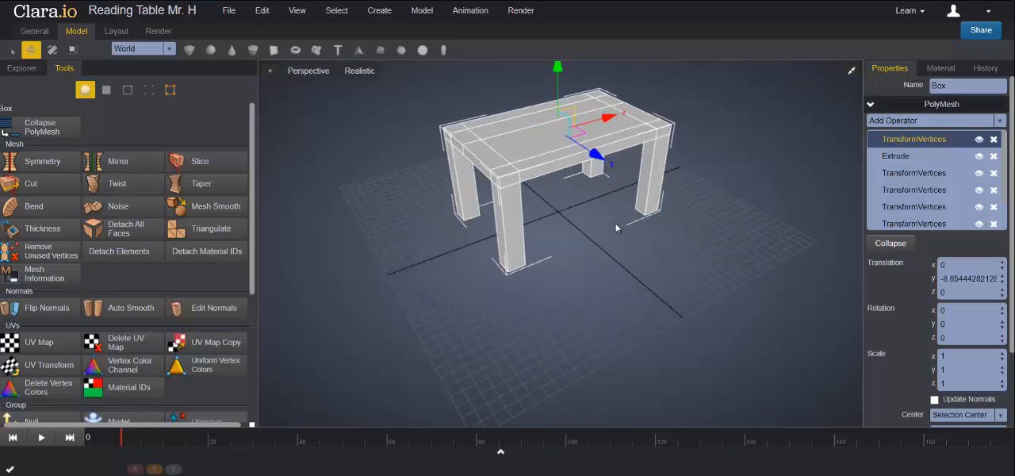
{"action": "middle_click_drag", "start_coordinate": [616, 227], "coordinate": [623, 299]}
{"action": "scroll", "coordinate": [525, 247], "scroll_direction": "up", "scroll_amount": 2}
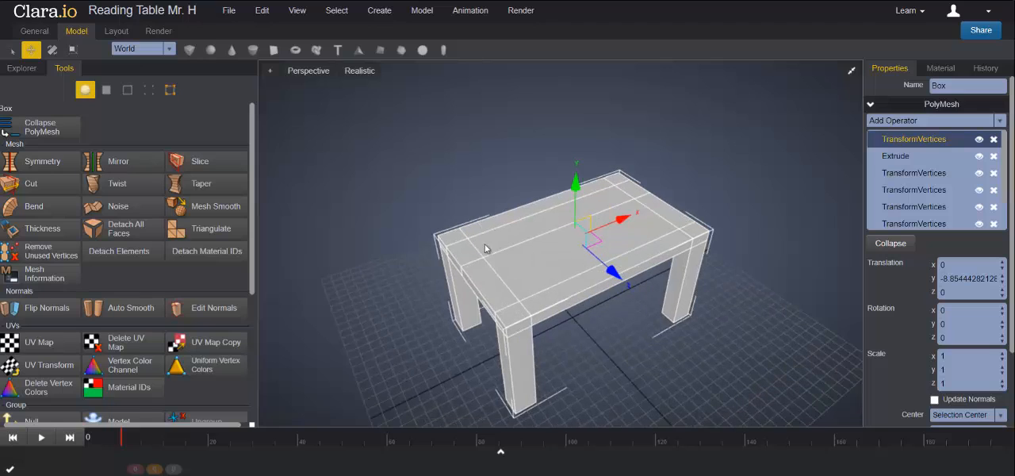
- Extrude the six tabletop faces along the back by 0.2 and raise them about 3.18 along Y, and repeat with a rise of about 0.34
{"action": "scroll", "coordinate": [471, 233], "scroll_direction": "up", "scroll_amount": 1}
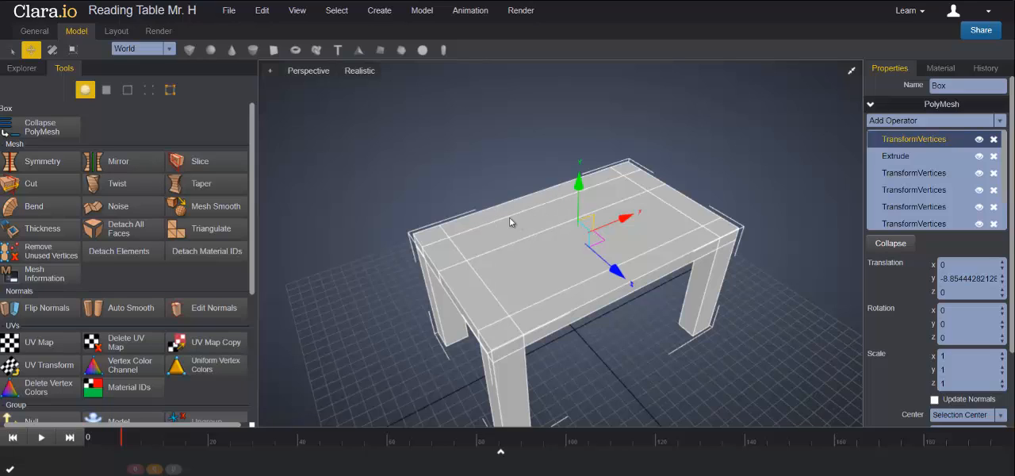
{"action": "left_click", "coordinate": [106, 91]}
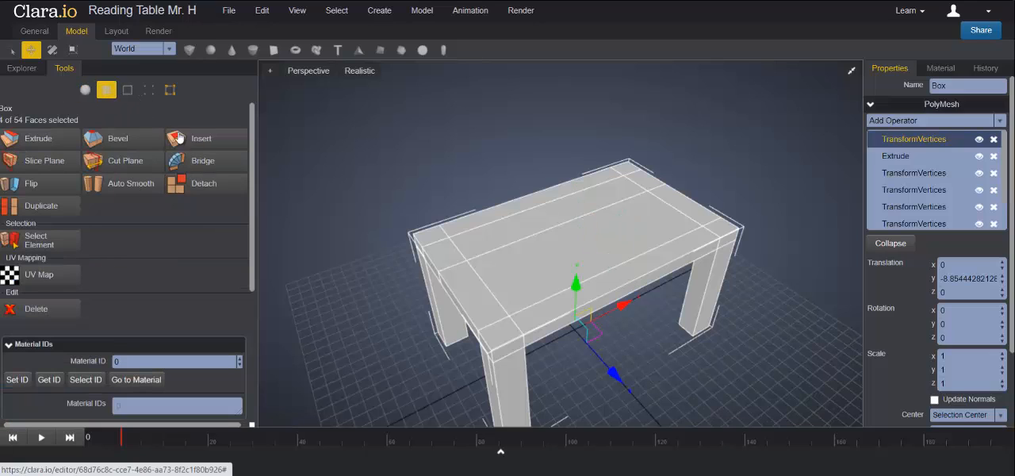
{"action": "left_click", "coordinate": [426, 237]}
{"action": "left_click", "coordinate": [426, 237]}
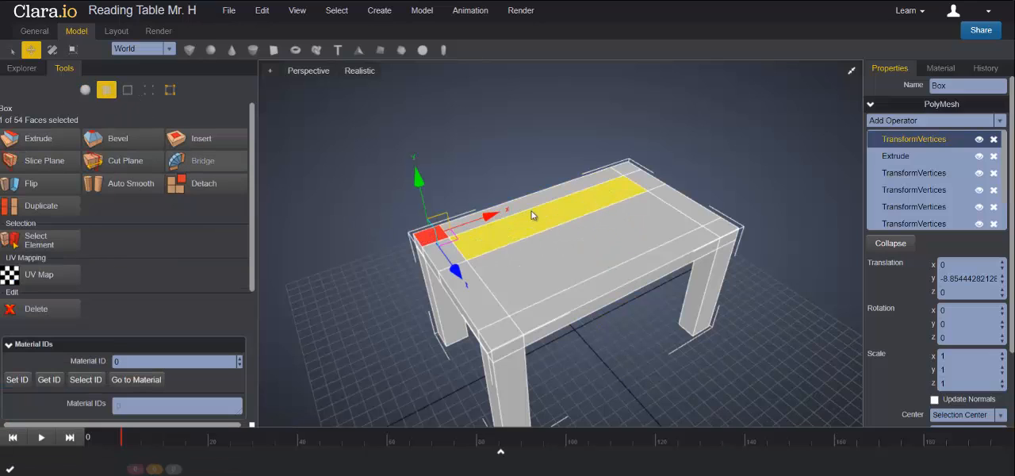
{"action": "left_click", "coordinate": [618, 170], "text": "shift"}
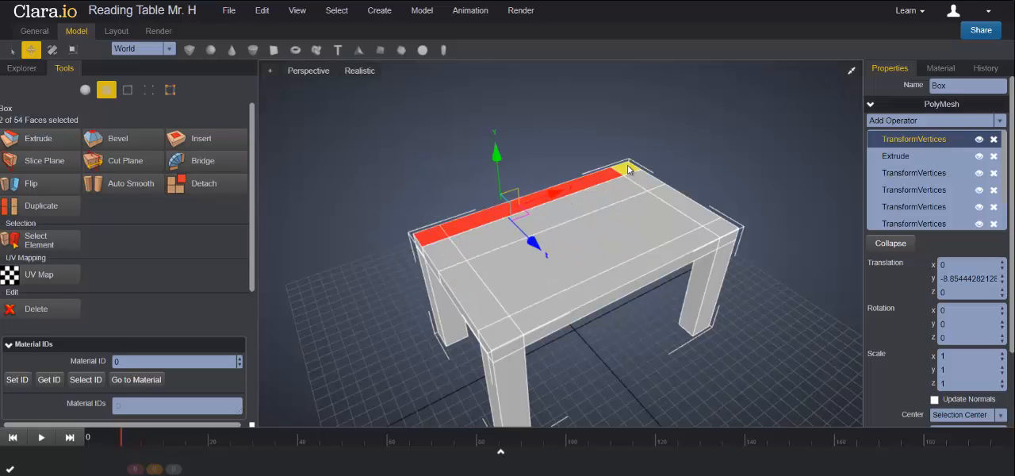
{"action": "left_click", "coordinate": [647, 181], "text": "shift"}
{"action": "left_click", "coordinate": [516, 218], "text": "shift"}
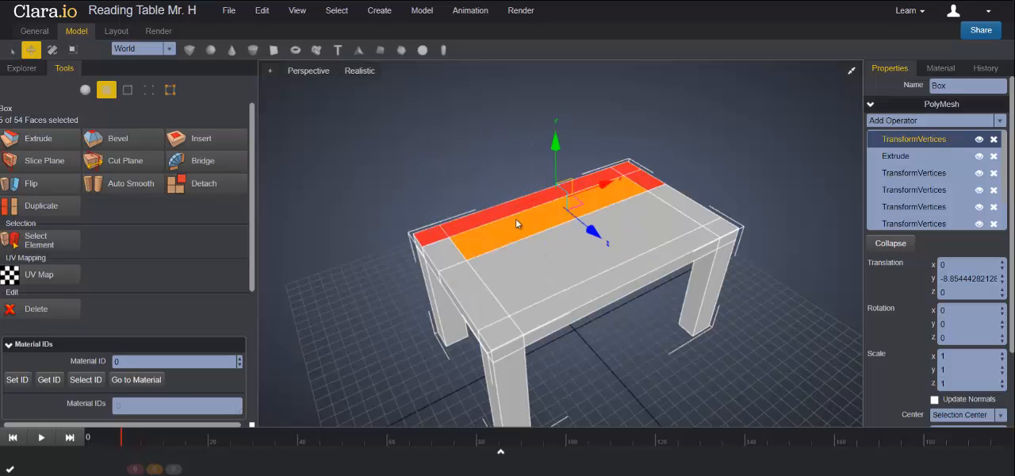
{"action": "left_click", "coordinate": [444, 252], "text": "shift"}
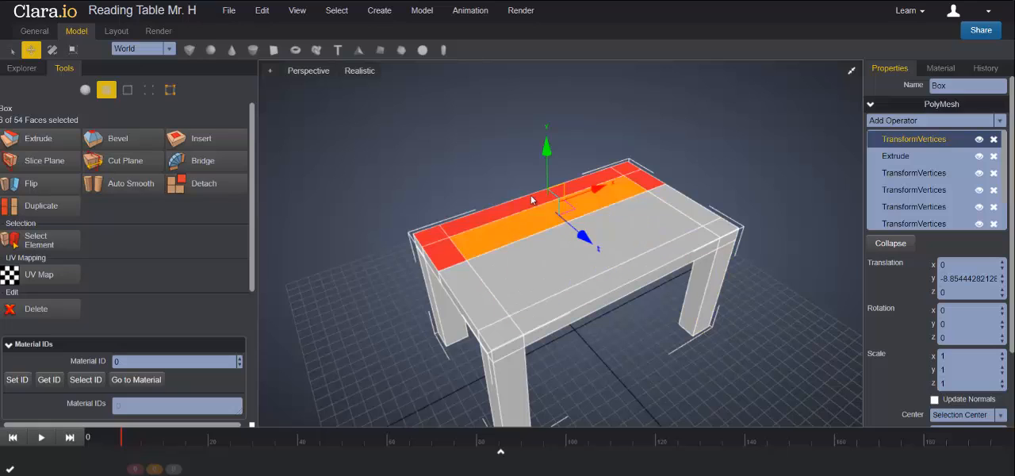
{"action": "left_click", "coordinate": [28, 139]}
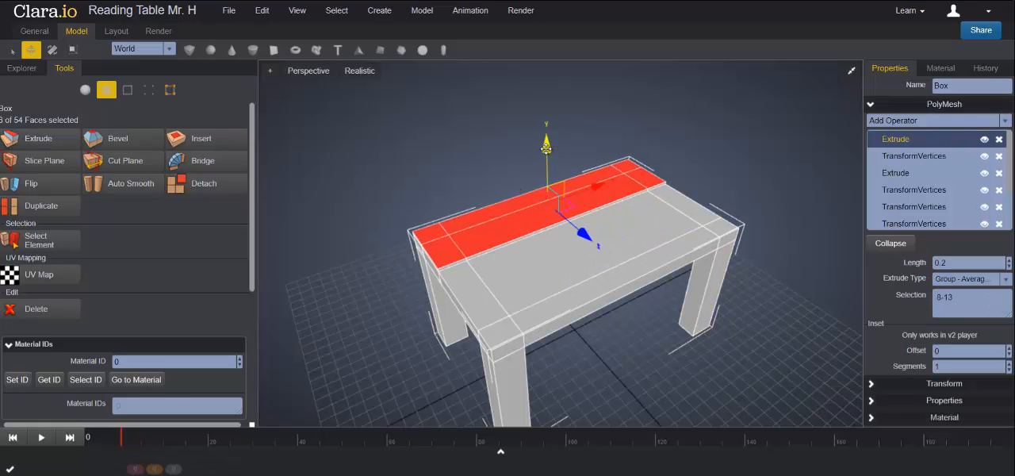
{"action": "left_click_drag", "start_coordinate": [545, 148], "coordinate": [546, 111]}
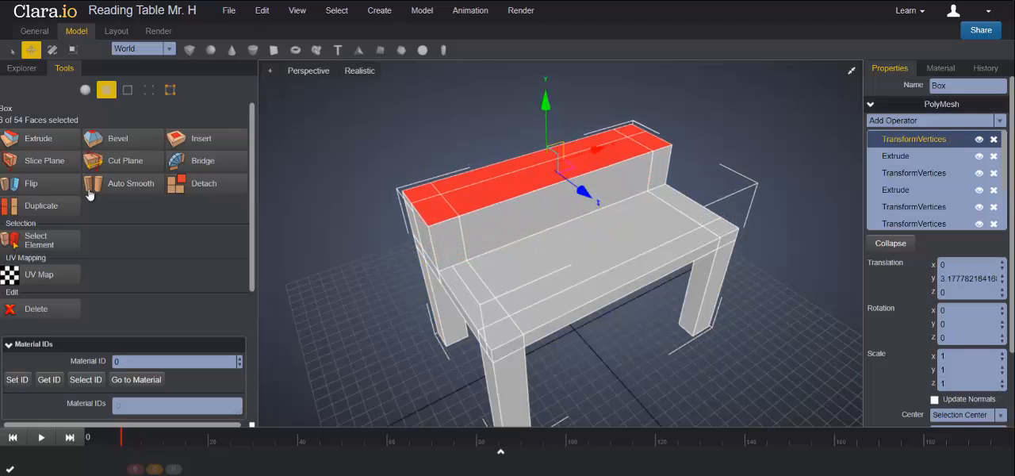
{"action": "left_click", "coordinate": [49, 143]}
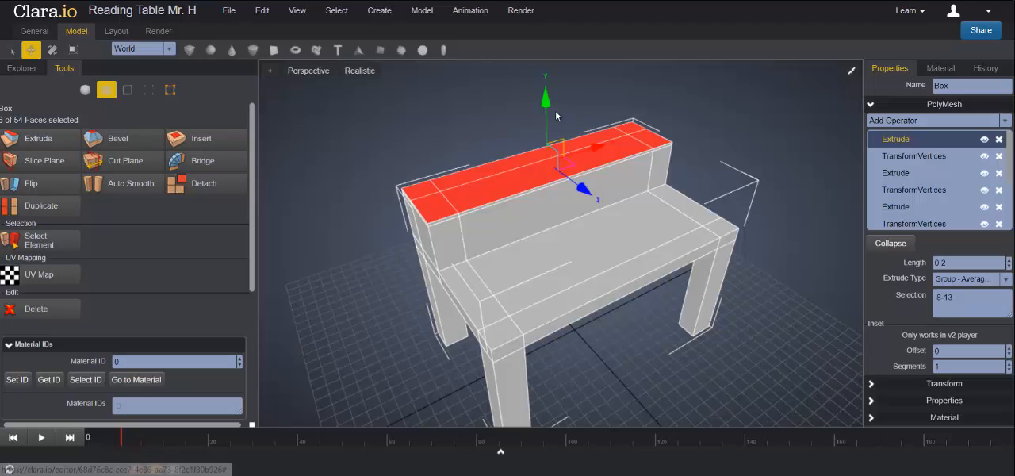
{"action": "left_click_drag", "start_coordinate": [545, 103], "coordinate": [545, 93]}
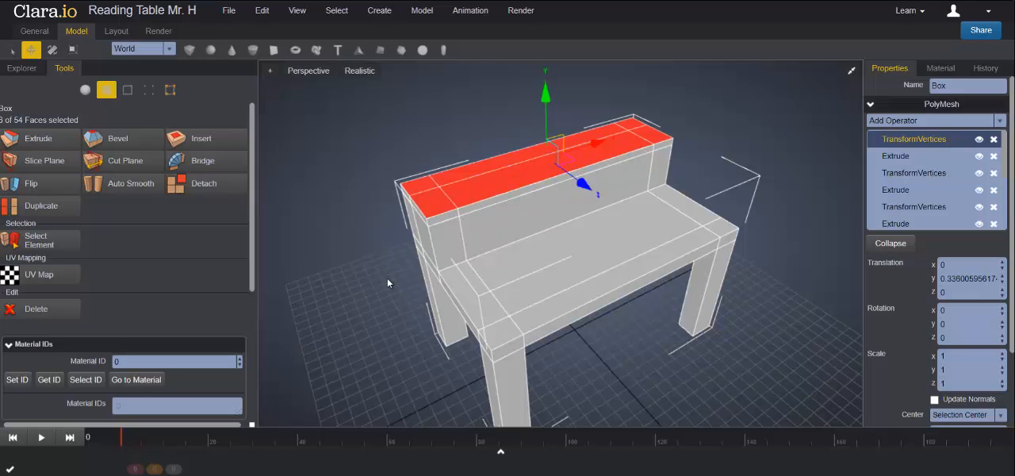
- Extrude the same top faces by 0.2 twice more, raising them about 3.72 and about 0.4 along Y for the upper compartment and top board
{"action": "left_click", "coordinate": [38, 140]}
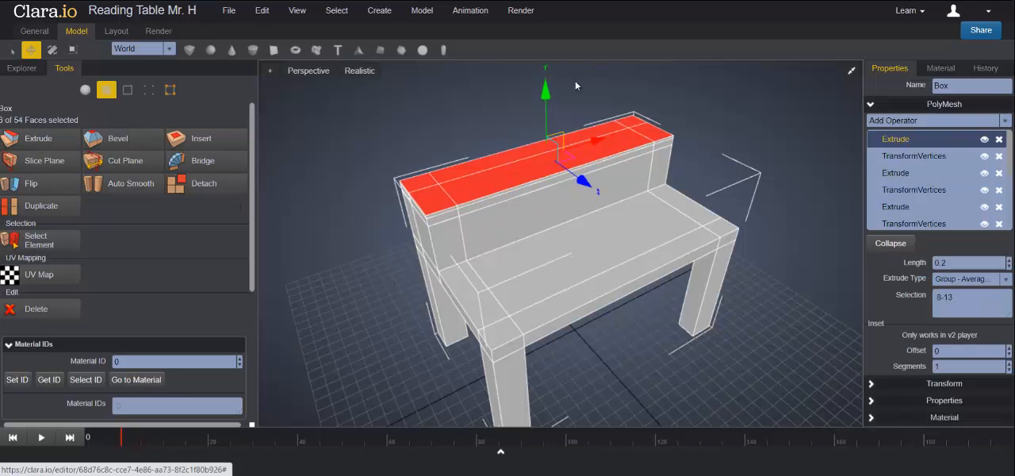
{"action": "left_click_drag", "start_coordinate": [545, 93], "coordinate": [546, 55]}
{"action": "scroll", "coordinate": [596, 165], "scroll_direction": "down", "scroll_amount": 3}
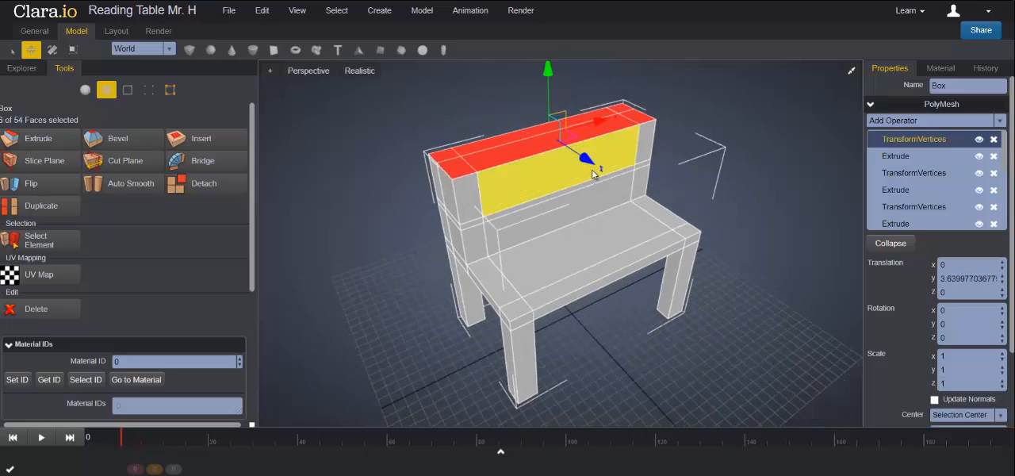
{"action": "left_click_drag", "start_coordinate": [552, 88], "coordinate": [552, 87]}
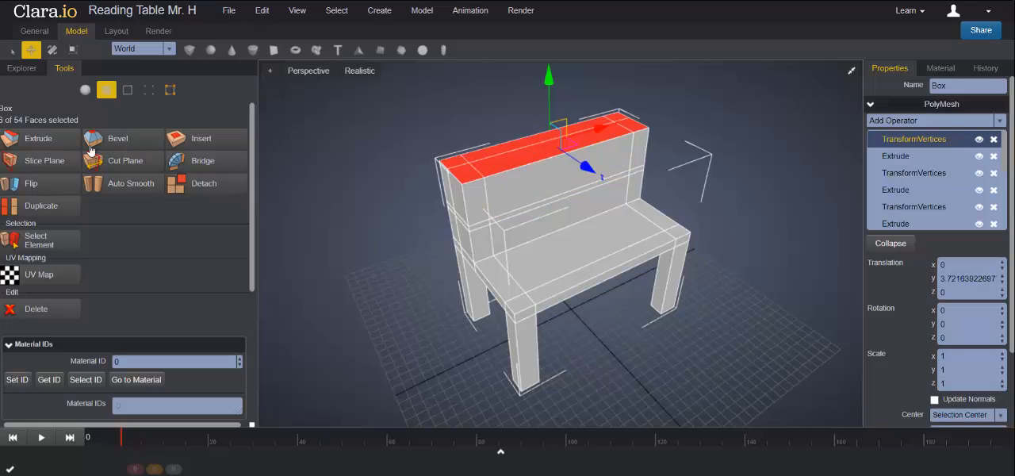
{"action": "left_click", "coordinate": [45, 143]}
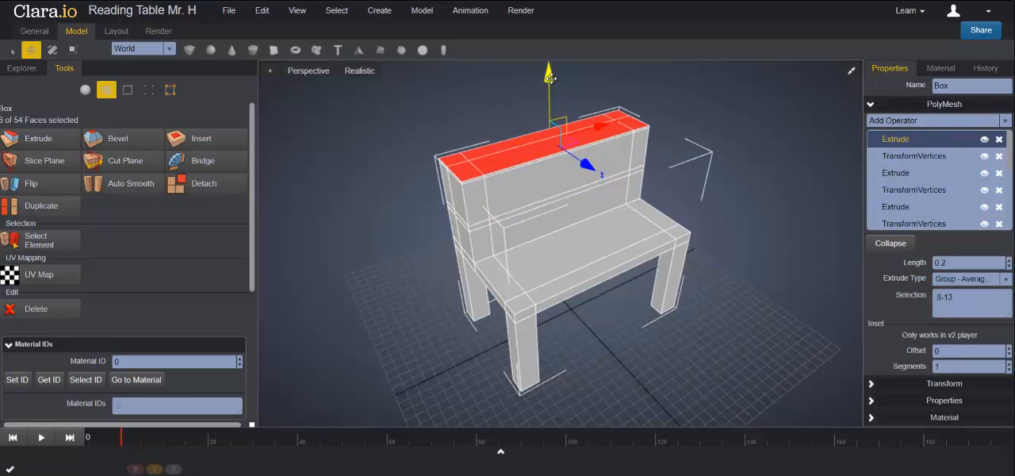
{"action": "left_click_drag", "start_coordinate": [549, 85], "coordinate": [549, 78]}
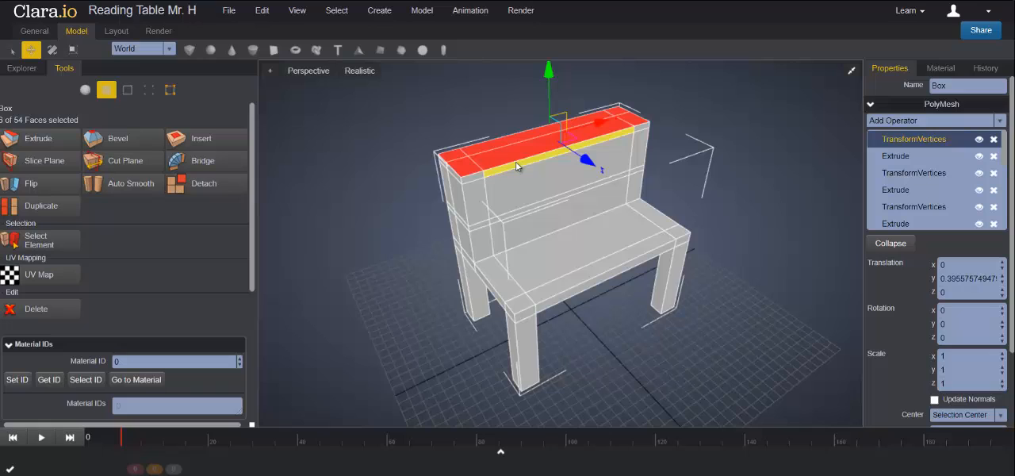
- Extrude the two large front faces of the raised back block and push them back about 0.53 along Z to hollow out two shelf compartments
{"action": "left_click", "coordinate": [549, 223]}
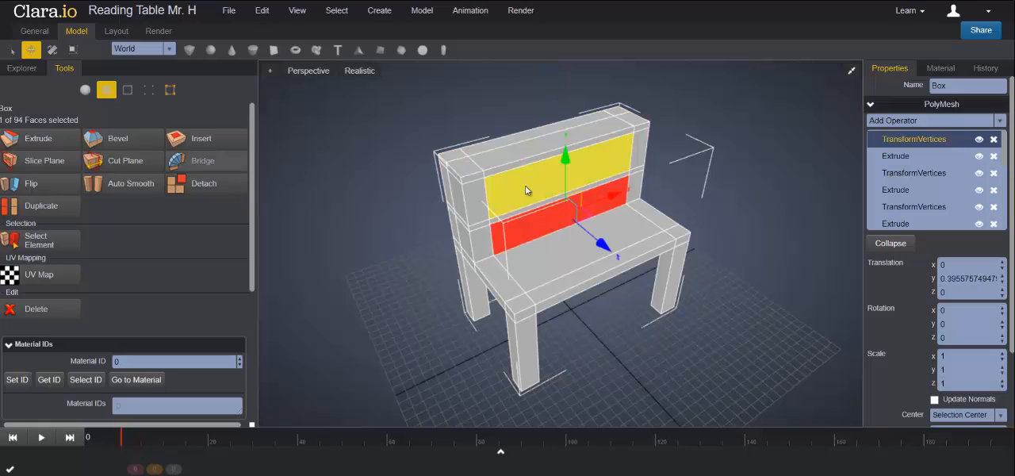
{"action": "left_click", "coordinate": [531, 192], "text": "shift"}
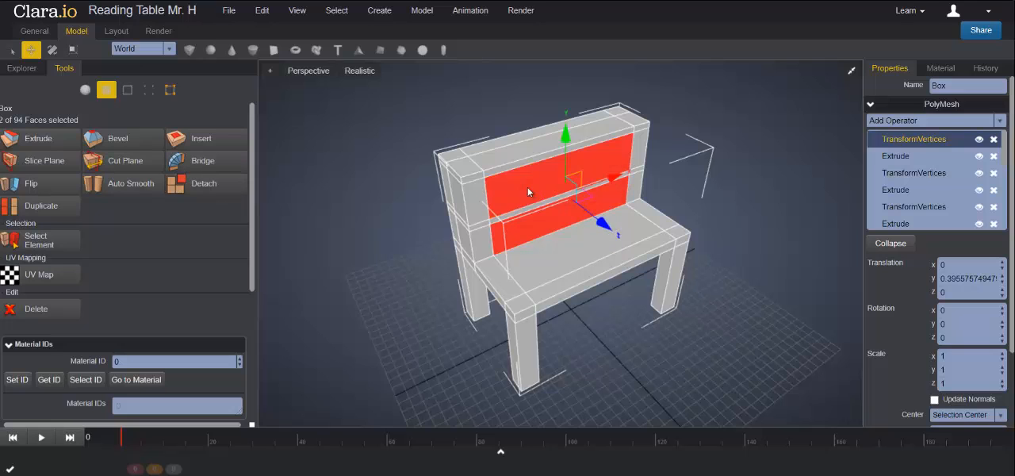
{"action": "left_click", "coordinate": [48, 145]}
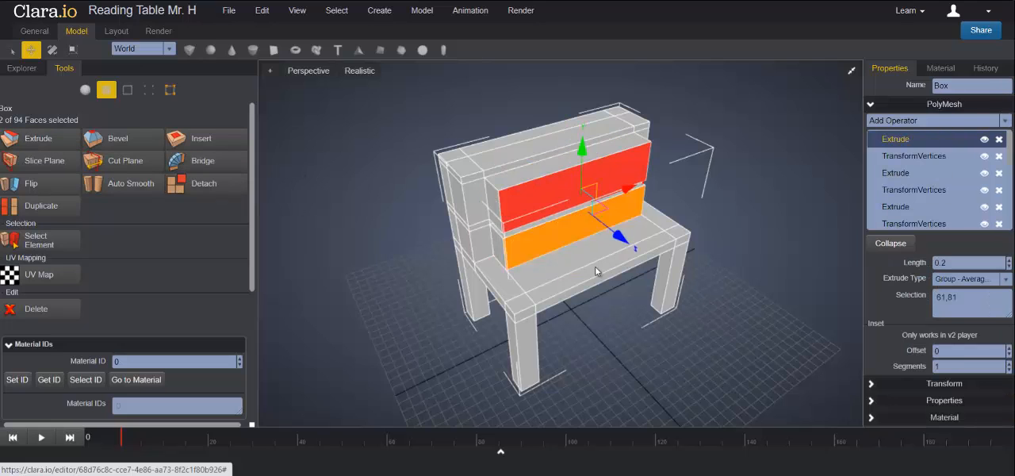
{"action": "key", "text": "ctrl+z"}
{"action": "left_click_drag", "start_coordinate": [603, 229], "coordinate": [595, 224]}
{"action": "right_click_drag", "start_coordinate": [718, 276], "coordinate": [766, 255]}
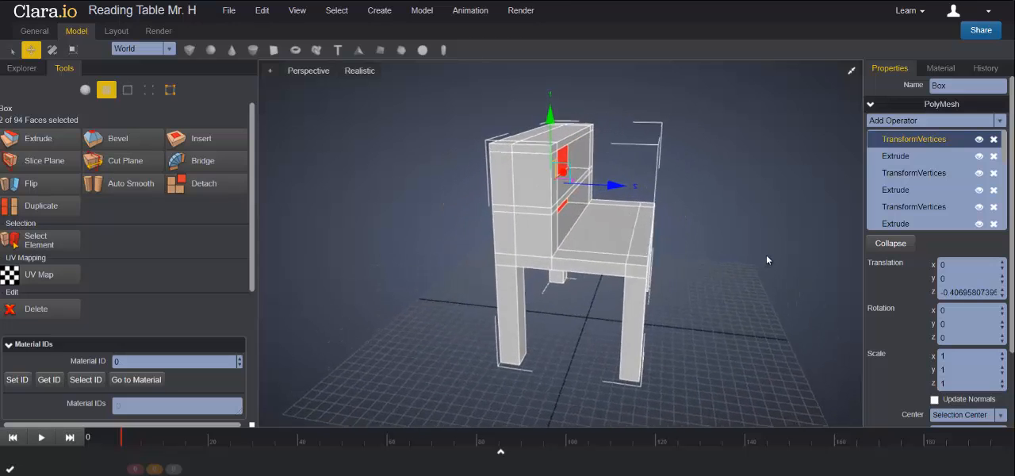
{"action": "right_click_drag", "start_coordinate": [651, 256], "coordinate": [648, 245]}
{"action": "mouse_move", "coordinate": [611, 182]}
{"action": "left_mouse_down"}
{"action": "mouse_move", "coordinate": [582, 178]}
{"action": "mouse_move", "coordinate": [599, 177]}
{"action": "left_mouse_up"}
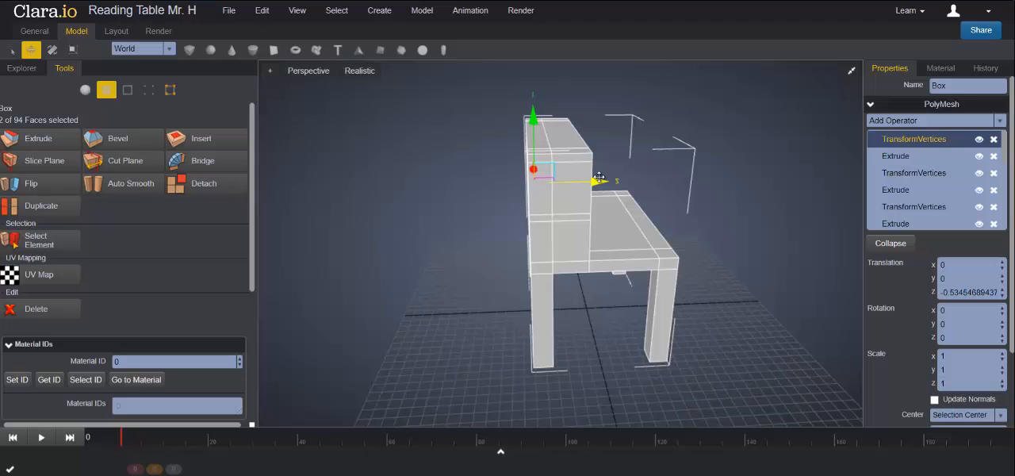
{"action": "right_click_drag", "start_coordinate": [712, 230], "coordinate": [670, 243]}
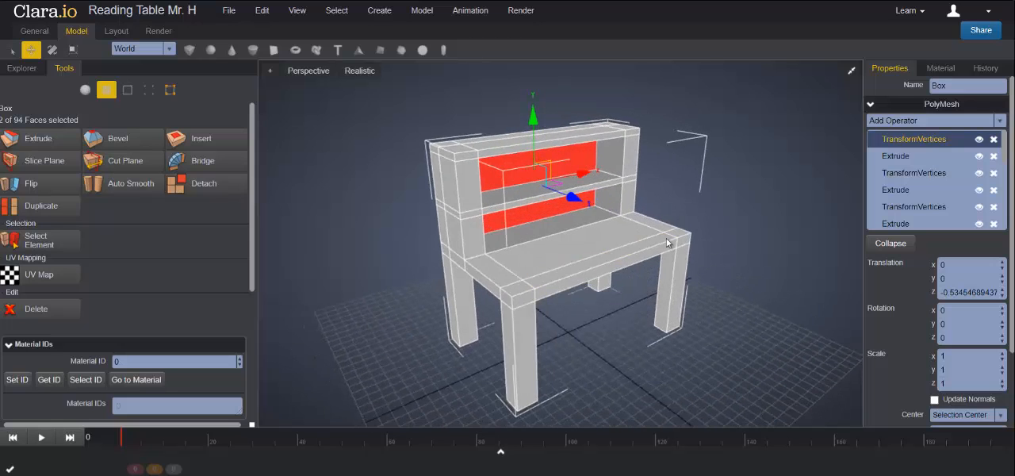
{"action": "left_click", "coordinate": [734, 203]}
- Add a new box to the scene and move it along Z to the open floor in front of the table
{"action": "scroll", "coordinate": [669, 206], "scroll_direction": "up", "scroll_amount": 4}
{"action": "scroll", "coordinate": [768, 220], "scroll_direction": "down", "scroll_amount": 2}
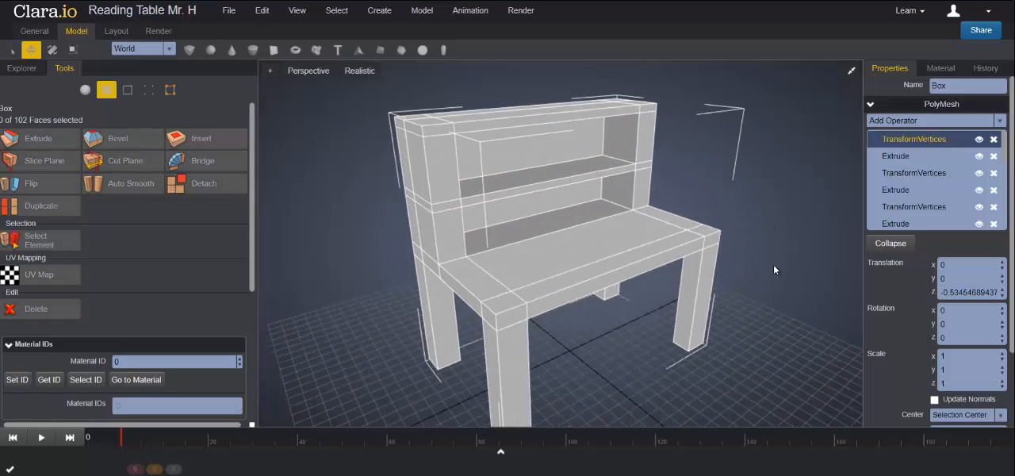
{"action": "mouse_move", "coordinate": [774, 266]}
{"action": "right_mouse_down"}
{"action": "mouse_move", "coordinate": [763, 257]}
{"action": "mouse_move", "coordinate": [779, 274]}
{"action": "right_mouse_up"}
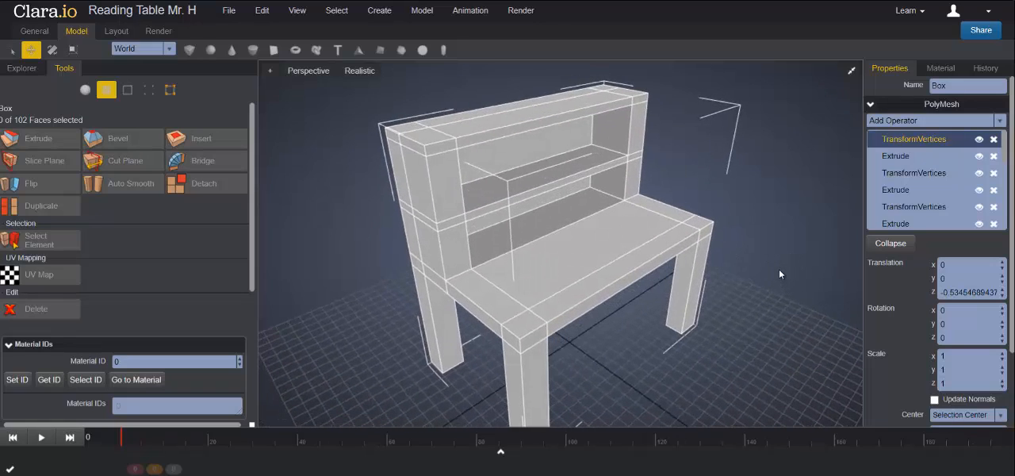
{"action": "scroll", "coordinate": [719, 270], "scroll_direction": "down", "scroll_amount": 3}
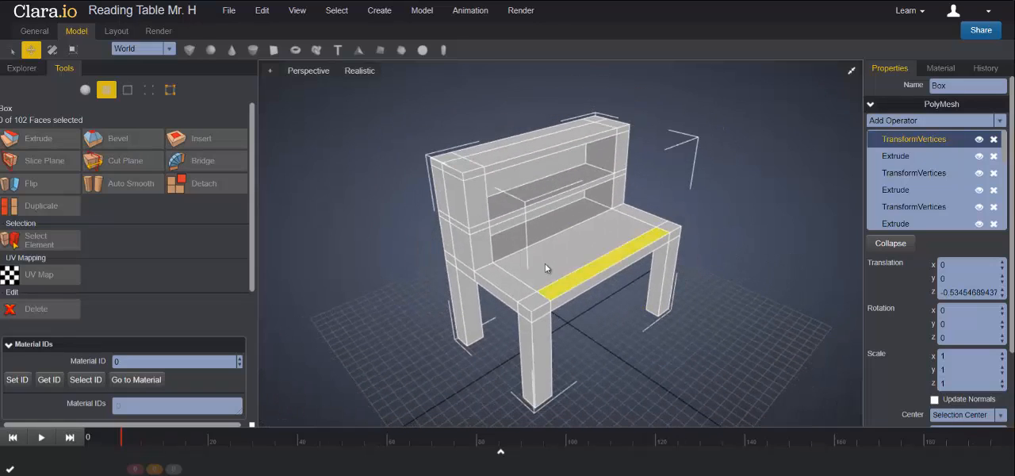
{"action": "scroll", "coordinate": [620, 301], "scroll_direction": "down", "scroll_amount": 2}
{"action": "scroll", "coordinate": [672, 304], "scroll_direction": "down", "scroll_amount": 1}
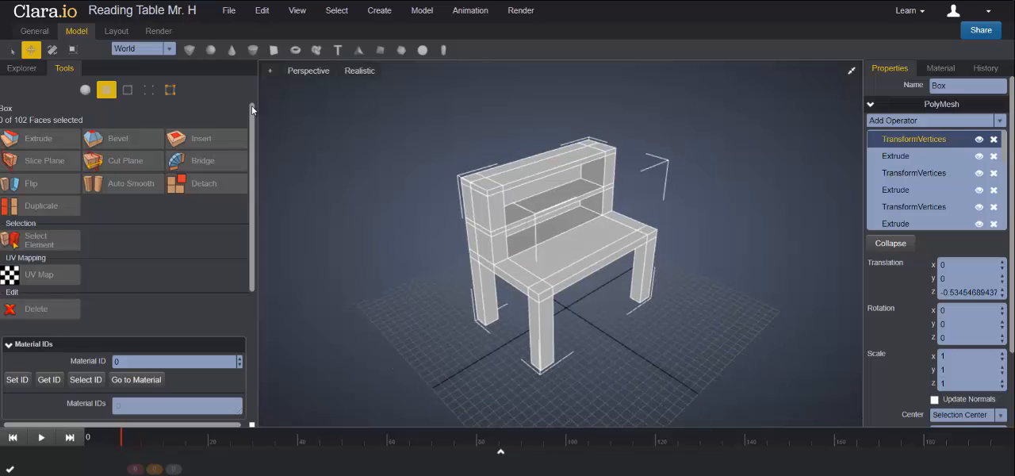
{"action": "left_click", "coordinate": [191, 52]}
{"action": "left_click_drag", "start_coordinate": [612, 337], "coordinate": [682, 374]}
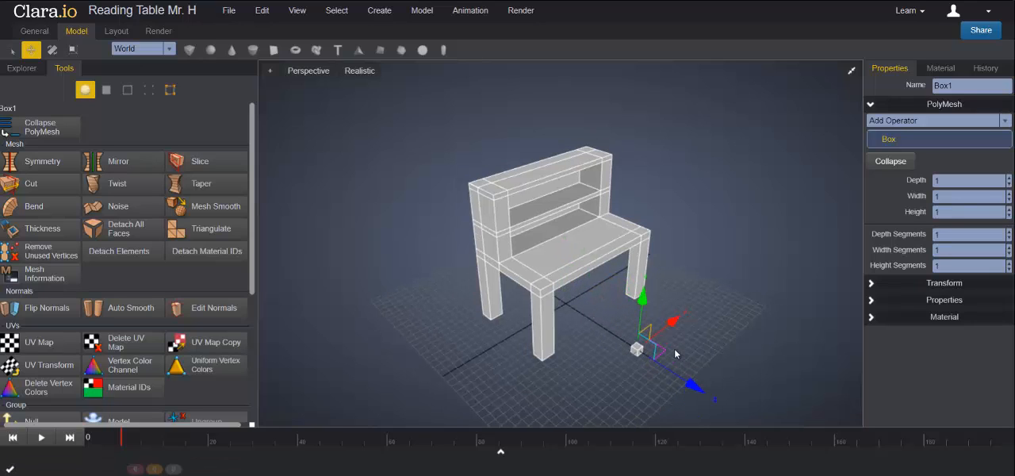
- Scale the new box along X and Z into a flat rectangular slab
{"action": "middle_click_drag", "start_coordinate": [718, 373], "coordinate": [634, 275]}
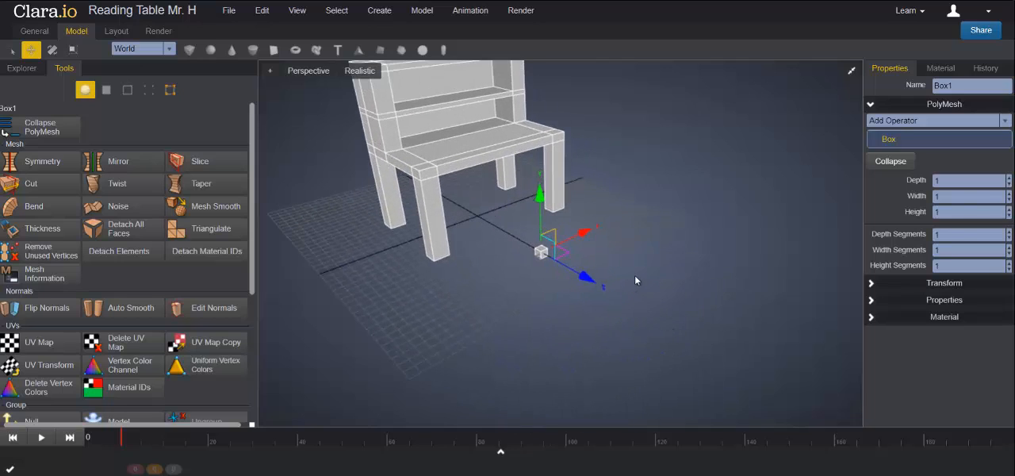
{"action": "left_click", "coordinate": [73, 50]}
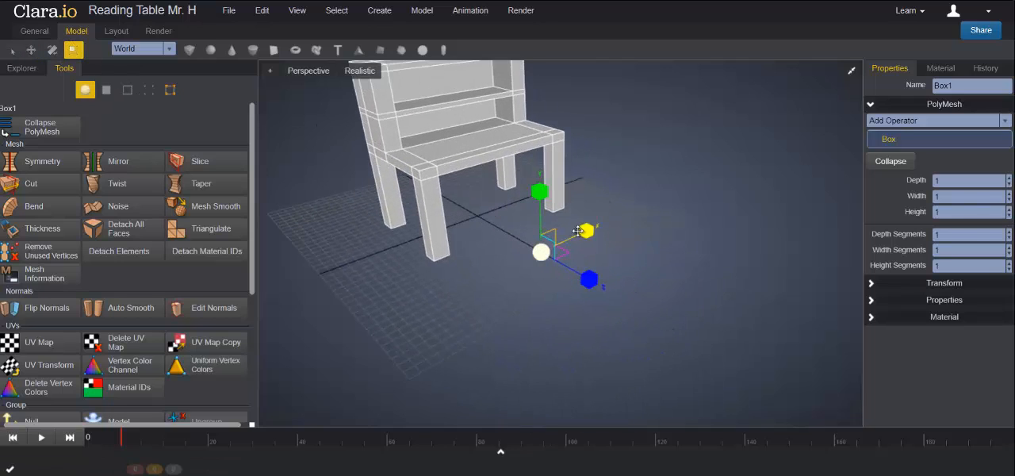
{"action": "left_click_drag", "start_coordinate": [587, 230], "coordinate": [658, 215]}
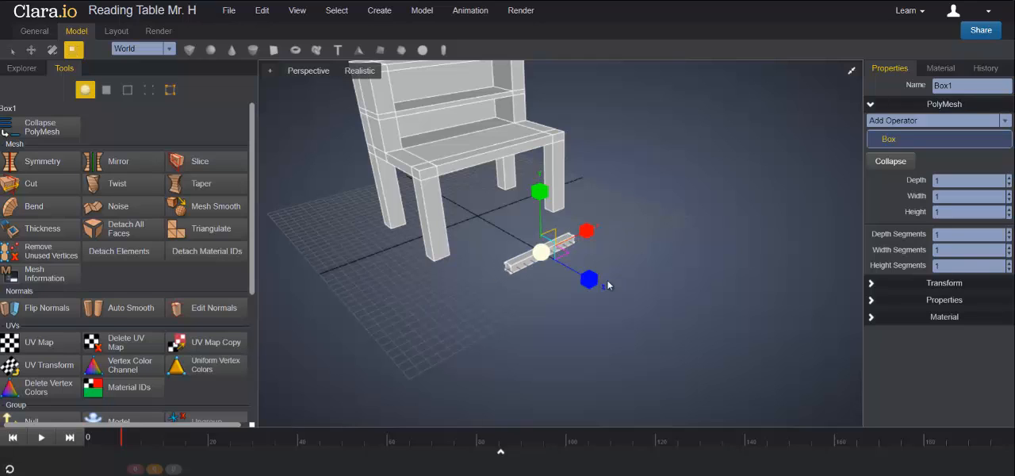
{"action": "left_click_drag", "start_coordinate": [591, 282], "coordinate": [616, 295]}
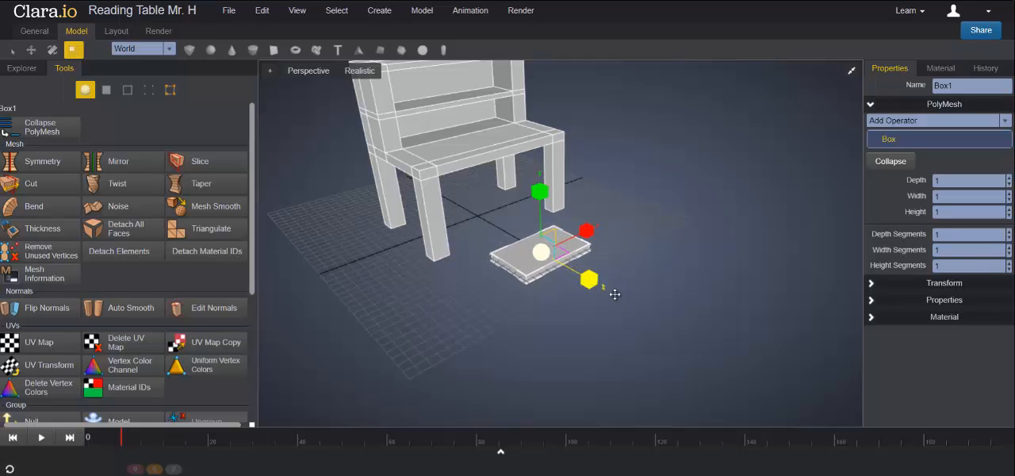
- Set both the depth segments and the width segments of the new slab to 3
{"action": "mouse_move", "coordinate": [700, 291]}
{"action": "right_mouse_down"}
{"action": "mouse_move", "coordinate": [695, 324]}
{"action": "mouse_move", "coordinate": [694, 306]}
{"action": "right_mouse_up"}
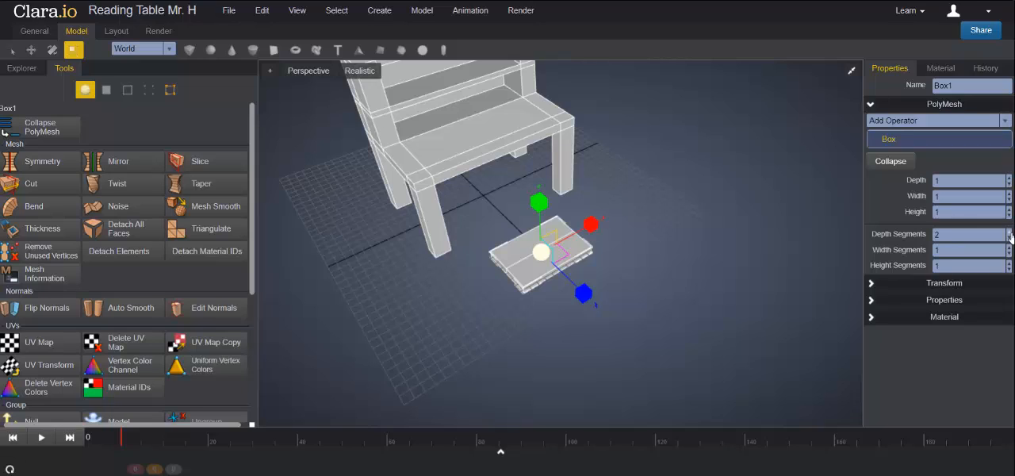
{"action": "left_click", "coordinate": [1009, 232]}
{"action": "left_click", "coordinate": [1009, 247]}
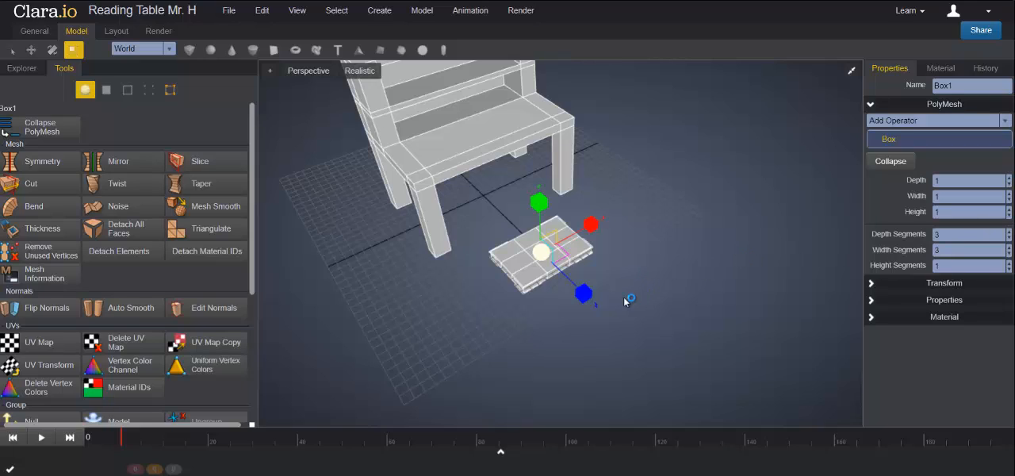
- In the top view, move the slab's two inner vertex columns outward along X, by about -0.16 and 0.17
{"action": "left_click", "coordinate": [851, 72]}
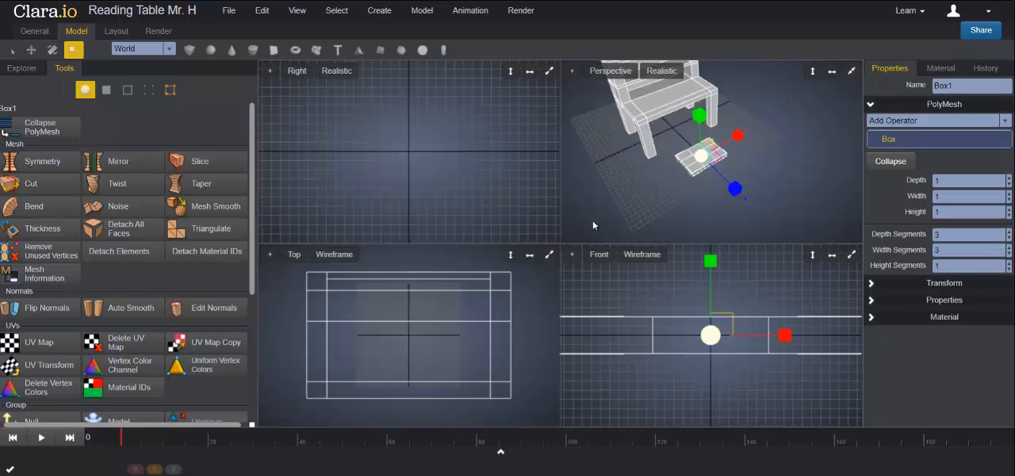
{"action": "left_click", "coordinate": [549, 256]}
{"action": "scroll", "coordinate": [598, 285], "scroll_direction": "down", "scroll_amount": 4}
{"action": "scroll", "coordinate": [597, 290], "scroll_direction": "down", "scroll_amount": 3}
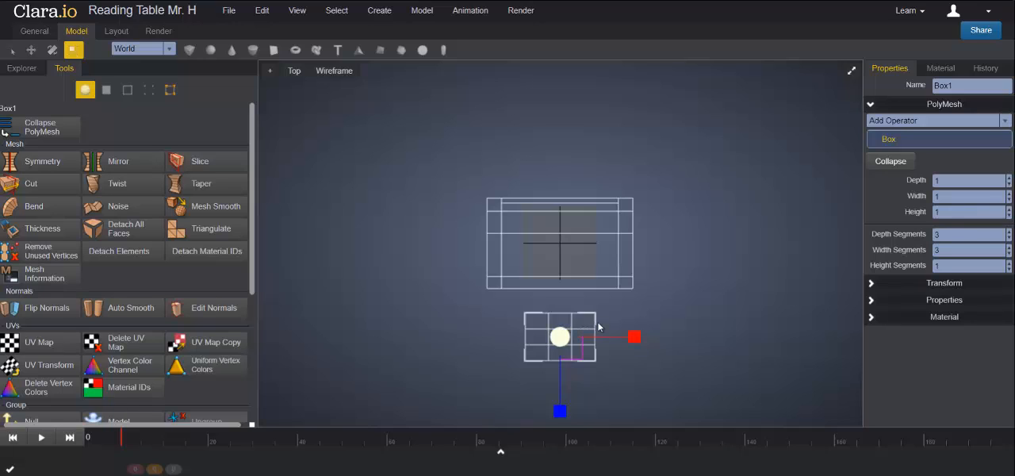
{"action": "key", "text": "f"}
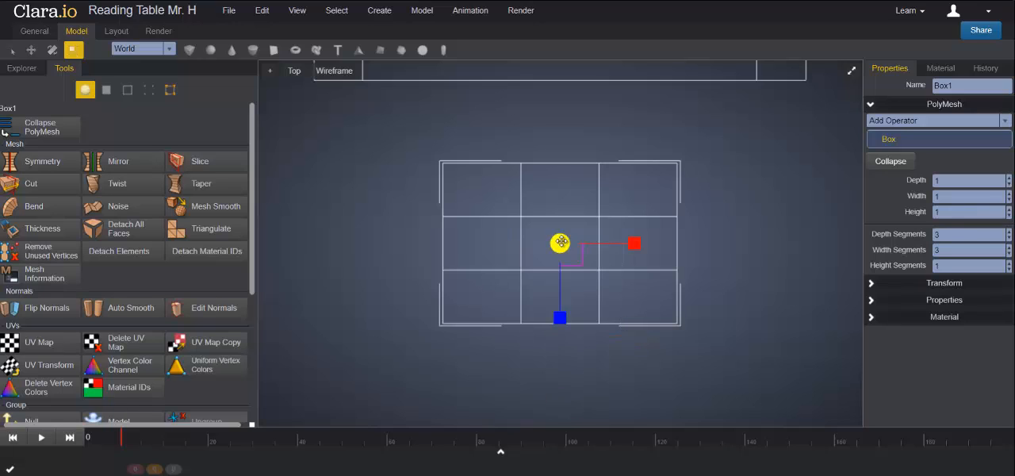
{"action": "left_click", "coordinate": [148, 91]}
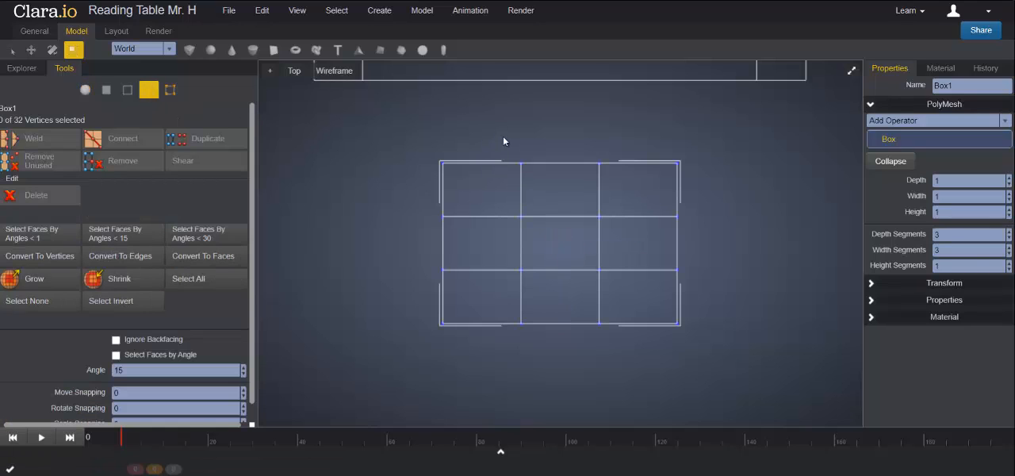
{"action": "left_click_drag", "start_coordinate": [497, 143], "coordinate": [551, 367]}
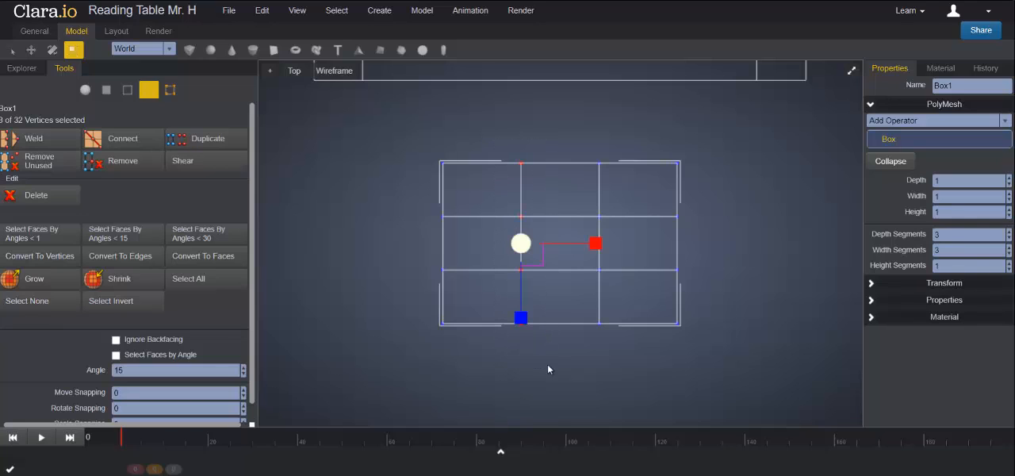
{"action": "left_click", "coordinate": [30, 50]}
{"action": "left_click_drag", "start_coordinate": [598, 243], "coordinate": [562, 240]}
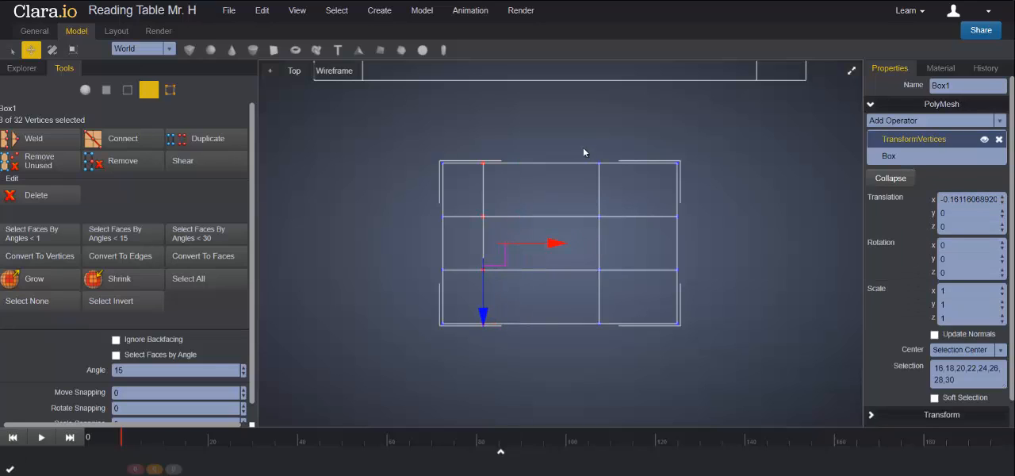
{"action": "left_click_drag", "start_coordinate": [580, 134], "coordinate": [625, 353]}
{"action": "left_click_drag", "start_coordinate": [658, 242], "coordinate": [700, 249]}
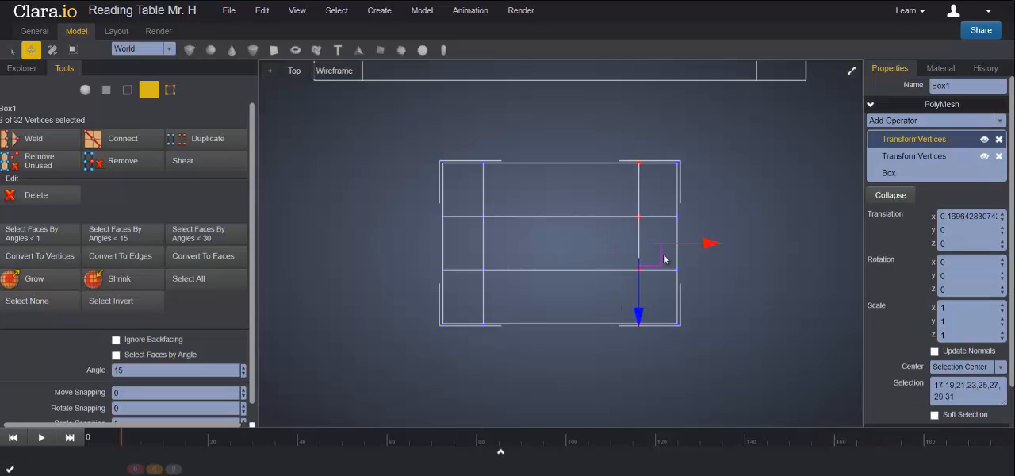
- Move the slab's two inner vertex rows outward along Z, by about -0.11 and 0.10
{"action": "left_click_drag", "start_coordinate": [413, 202], "coordinate": [707, 241]}
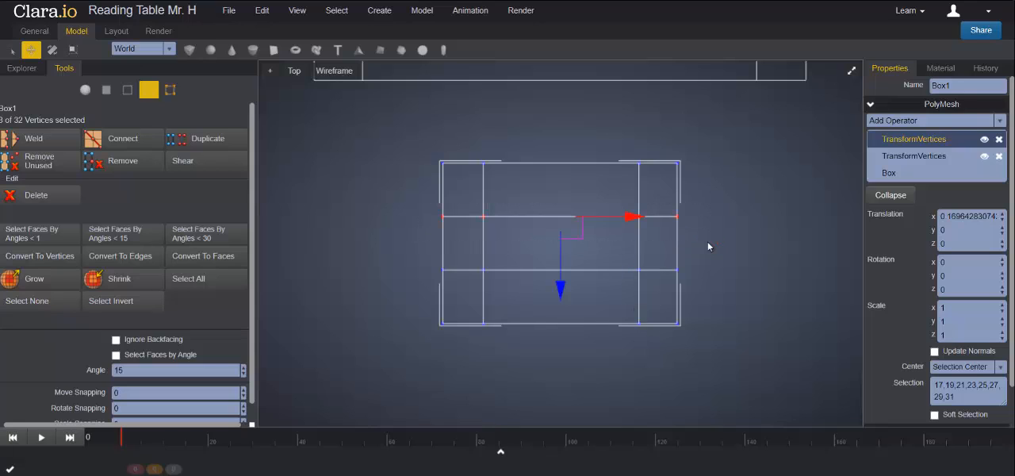
{"action": "mouse_move", "coordinate": [562, 286]}
{"action": "left_mouse_down"}
{"action": "mouse_move", "coordinate": [559, 262]}
{"action": "mouse_move", "coordinate": [564, 272]}
{"action": "left_mouse_up"}
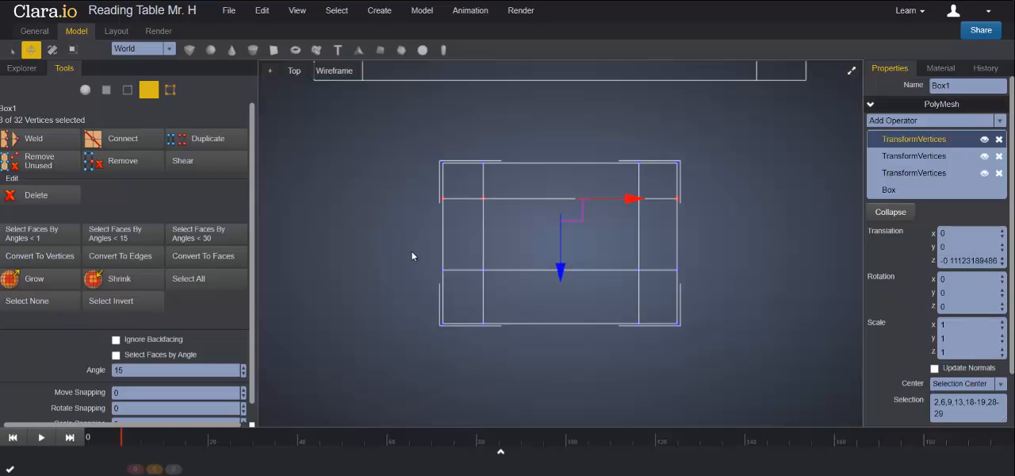
{"action": "left_click_drag", "start_coordinate": [413, 253], "coordinate": [698, 287]}
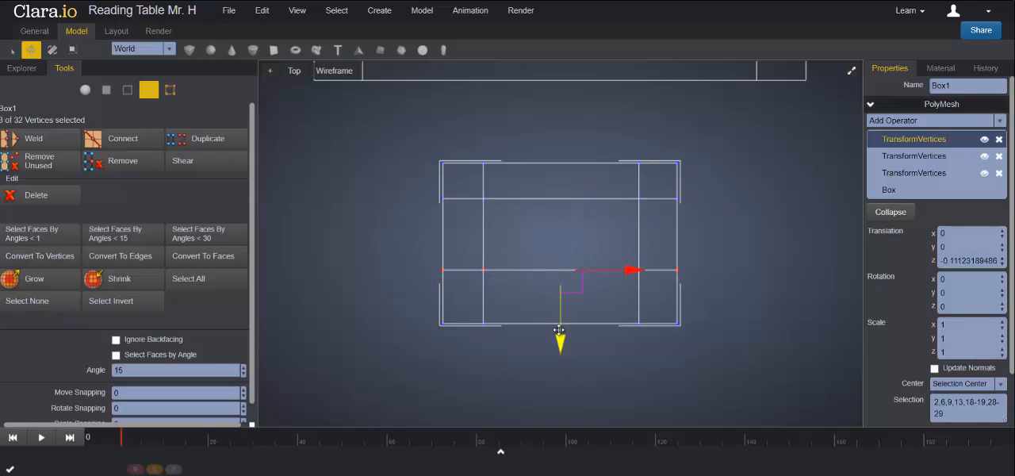
{"action": "left_click_drag", "start_coordinate": [559, 327], "coordinate": [560, 341]}
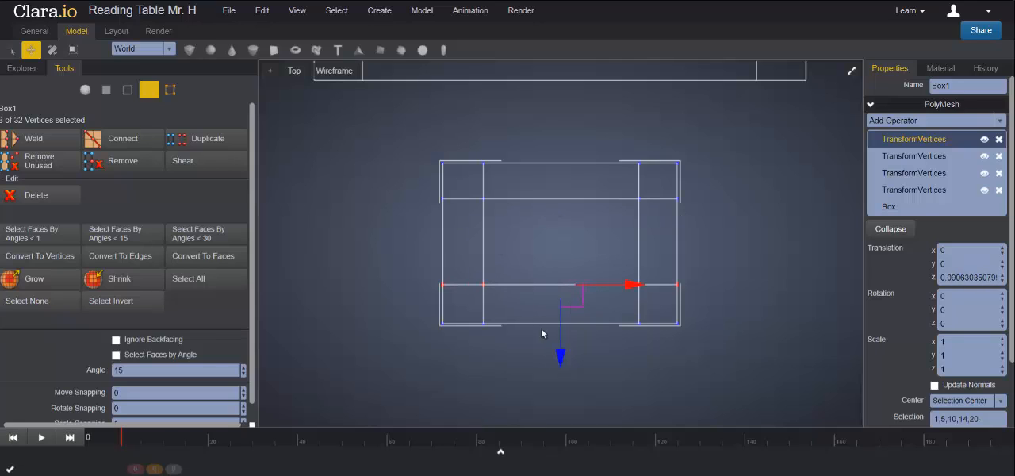
{"action": "left_click_drag", "start_coordinate": [560, 349], "coordinate": [559, 352]}
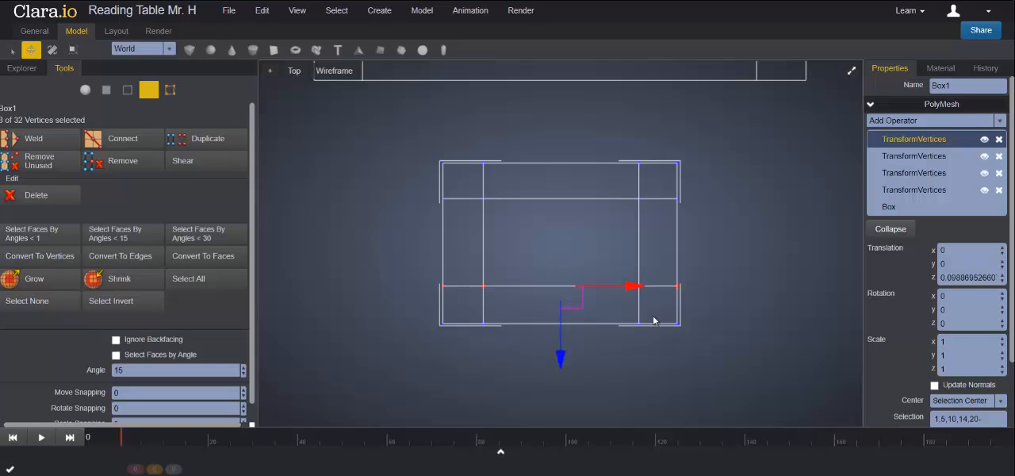
- Extrude the four corner faces on the slab's underside and pull them down about 6.62 along Y to form legs
{"action": "left_click", "coordinate": [851, 73]}
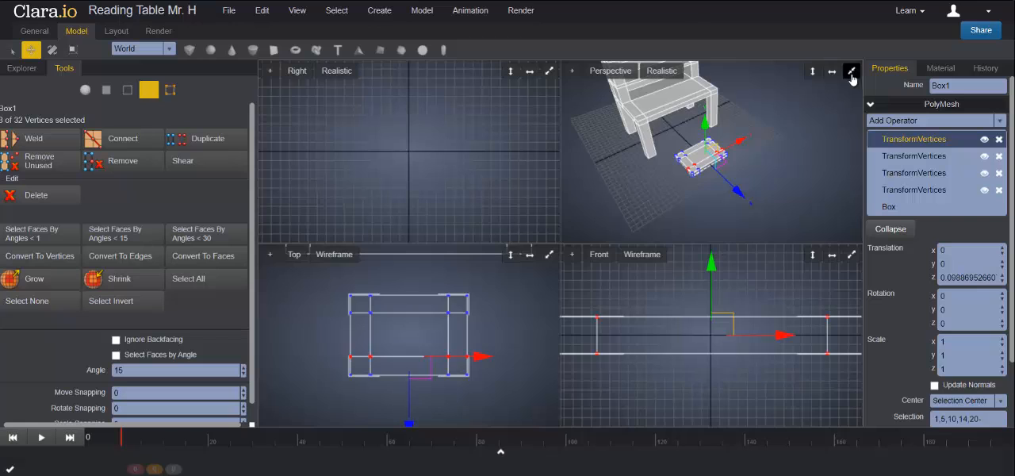
{"action": "left_click", "coordinate": [851, 73]}
{"action": "middle_click_drag", "start_coordinate": [669, 295], "coordinate": [678, 180]}
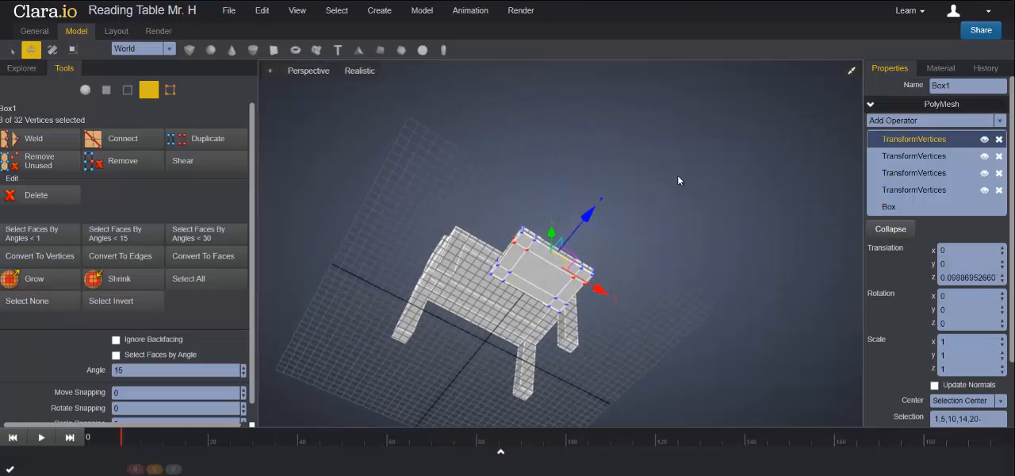
{"action": "left_click", "coordinate": [107, 90]}
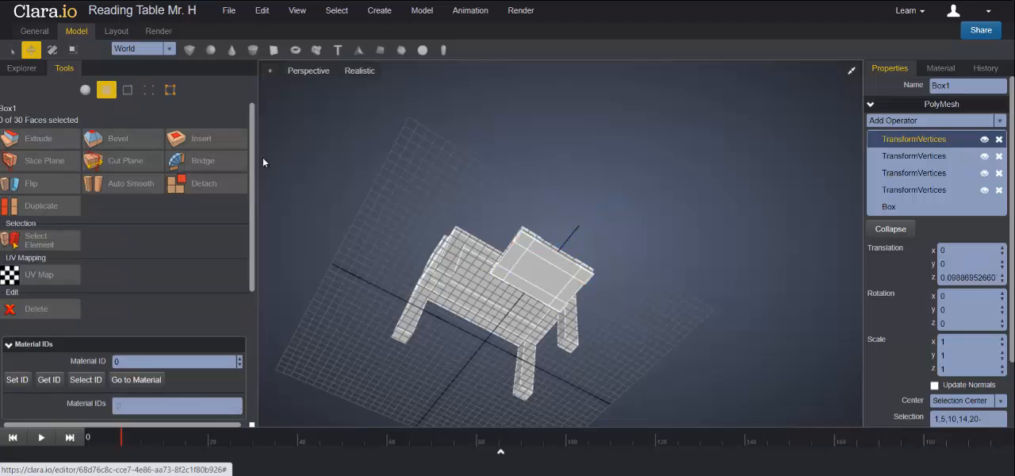
{"action": "left_click", "coordinate": [524, 239]}
{"action": "left_click", "coordinate": [500, 273], "text": "shift"}
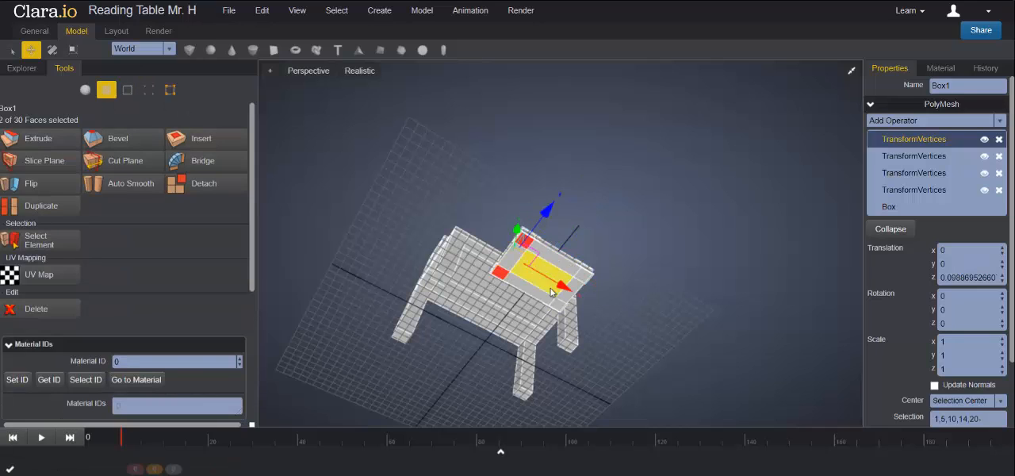
{"action": "left_click", "coordinate": [557, 305], "text": "shift"}
{"action": "left_click", "coordinate": [584, 276], "text": "shift"}
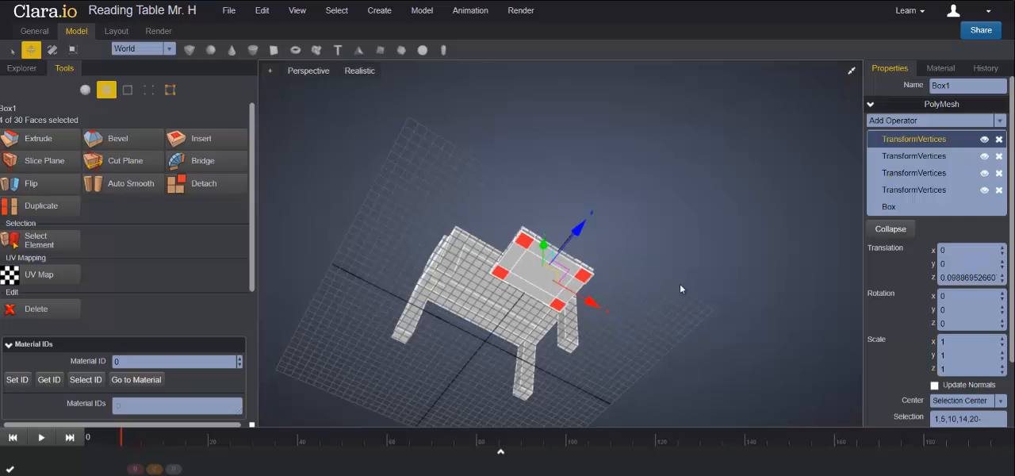
{"action": "middle_click_drag", "start_coordinate": [681, 289], "coordinate": [693, 330]}
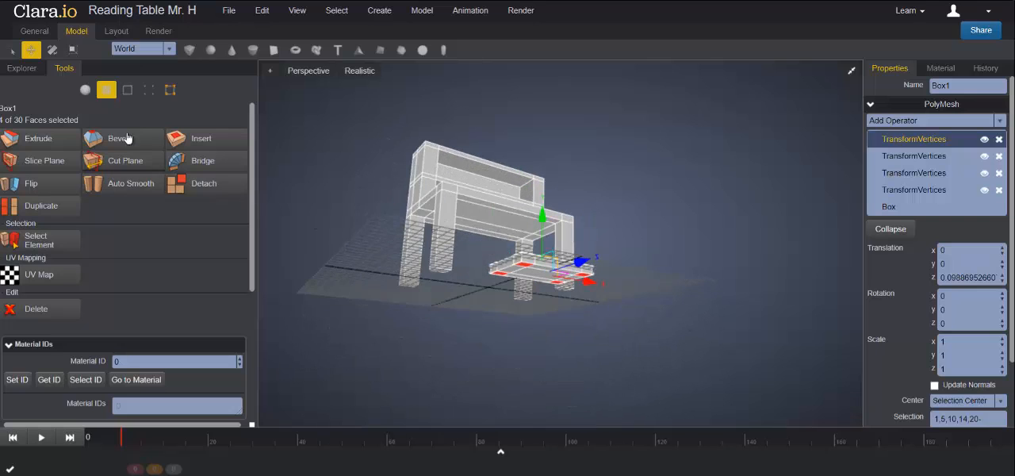
{"action": "left_click", "coordinate": [35, 139]}
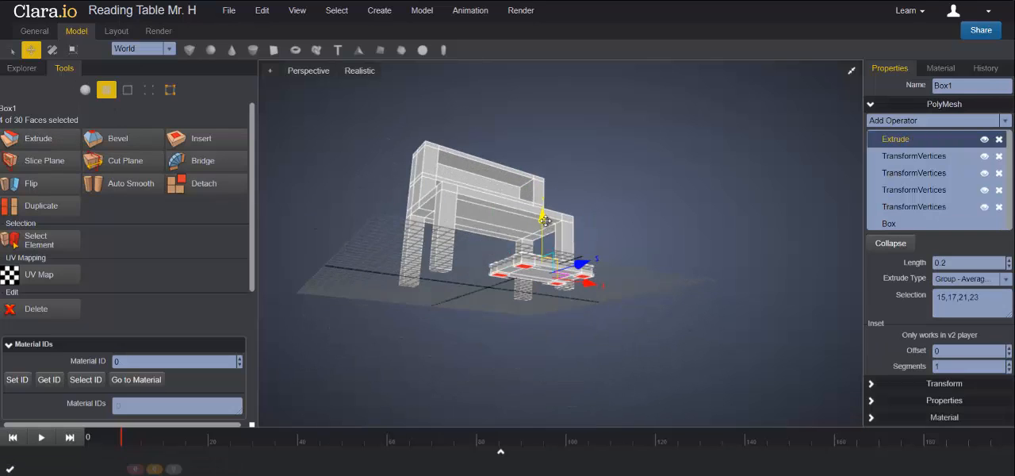
{"action": "left_click_drag", "start_coordinate": [544, 221], "coordinate": [543, 278]}
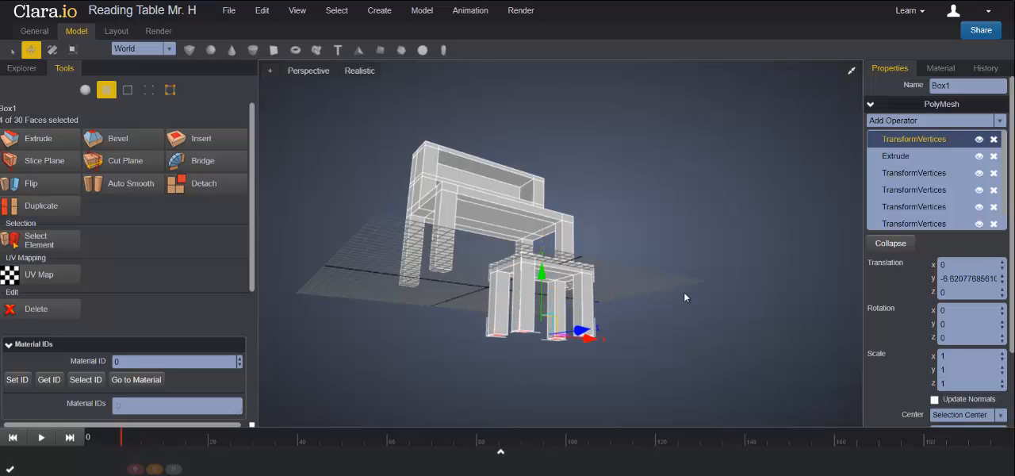
- Move the whole four-legged piece upward along Y as an object
{"action": "middle_click_drag", "start_coordinate": [686, 297], "coordinate": [683, 320]}
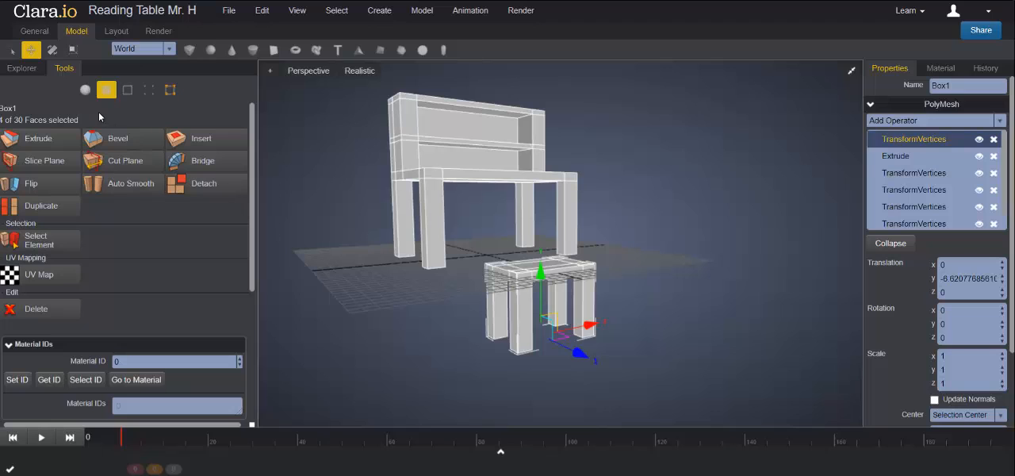
{"action": "left_click", "coordinate": [85, 91]}
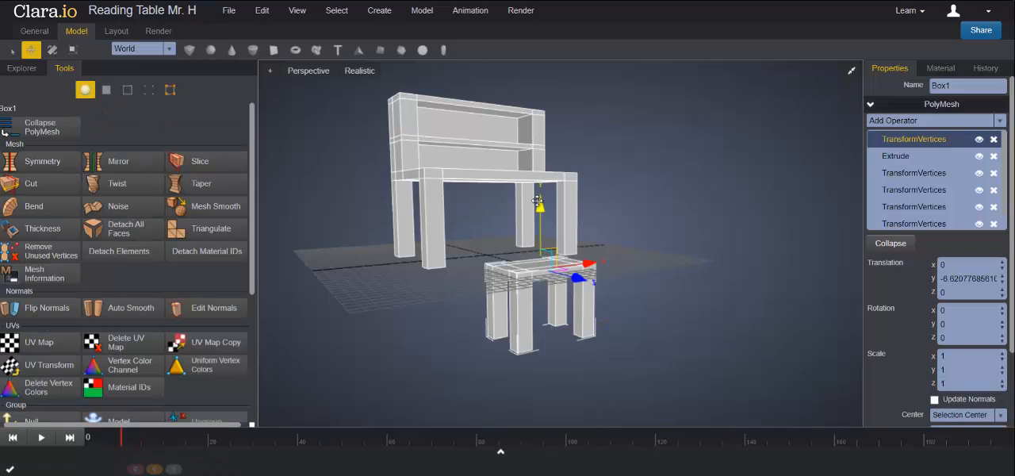
{"action": "left_click_drag", "start_coordinate": [540, 172], "coordinate": [539, 146]}
- Extrude the seat's two top corner faces farthest from the table and raise them about 0.84 along Y
{"action": "right_click_drag", "start_coordinate": [638, 266], "coordinate": [537, 266]}
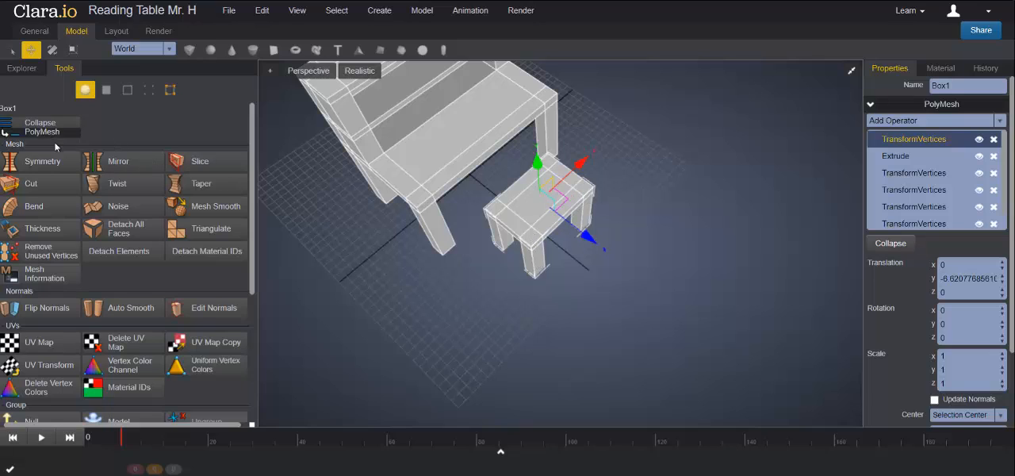
{"action": "left_click", "coordinate": [106, 91]}
{"action": "left_click", "coordinate": [531, 239]}
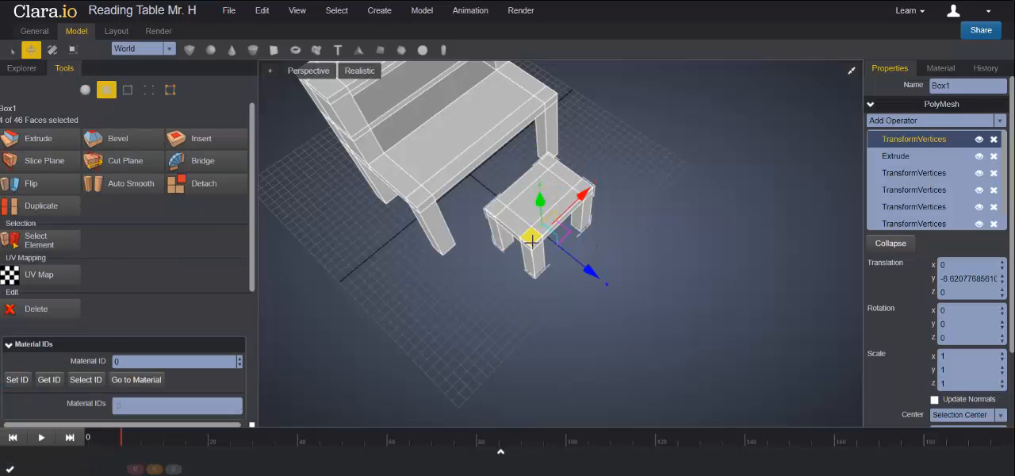
{"action": "left_click", "coordinate": [532, 242]}
{"action": "left_click", "coordinate": [585, 188], "text": "shift"}
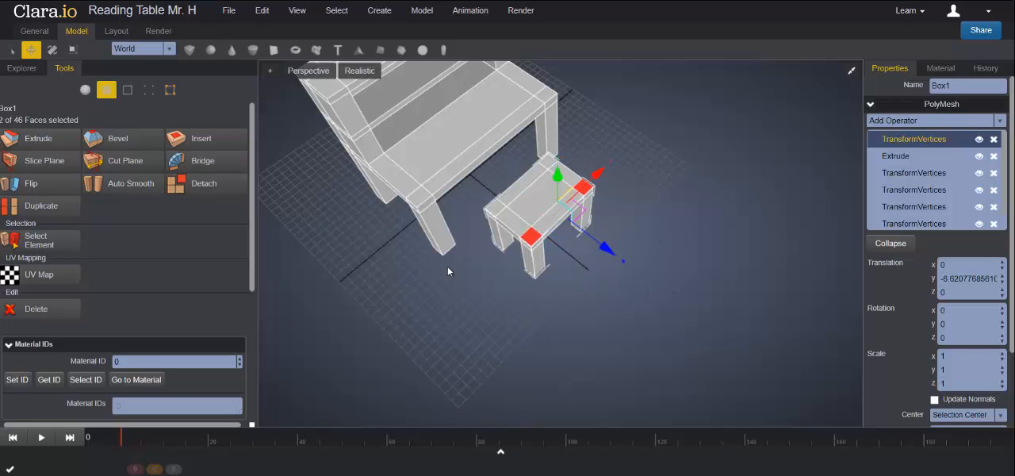
{"action": "right_click_drag", "start_coordinate": [692, 329], "coordinate": [700, 293]}
{"action": "scroll", "coordinate": [641, 225], "scroll_direction": "up", "scroll_amount": 2}
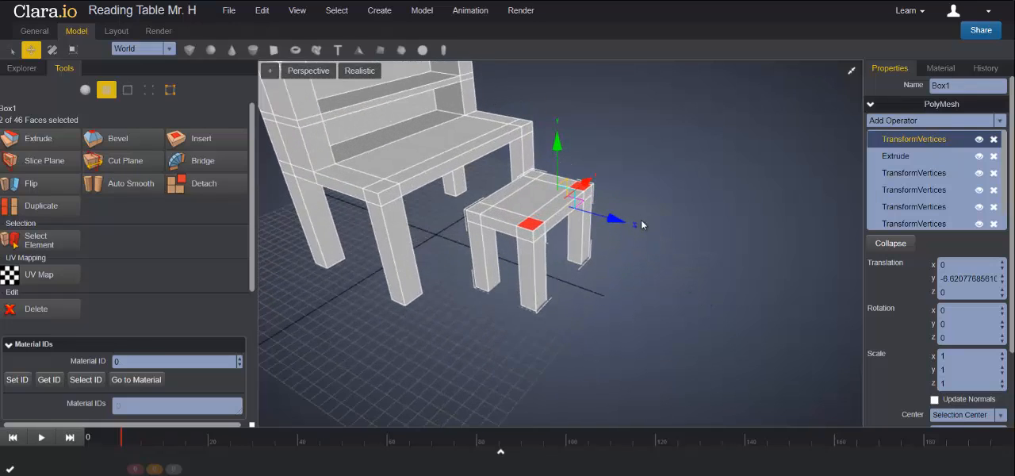
{"action": "scroll", "coordinate": [655, 245], "scroll_direction": "down", "scroll_amount": 5}
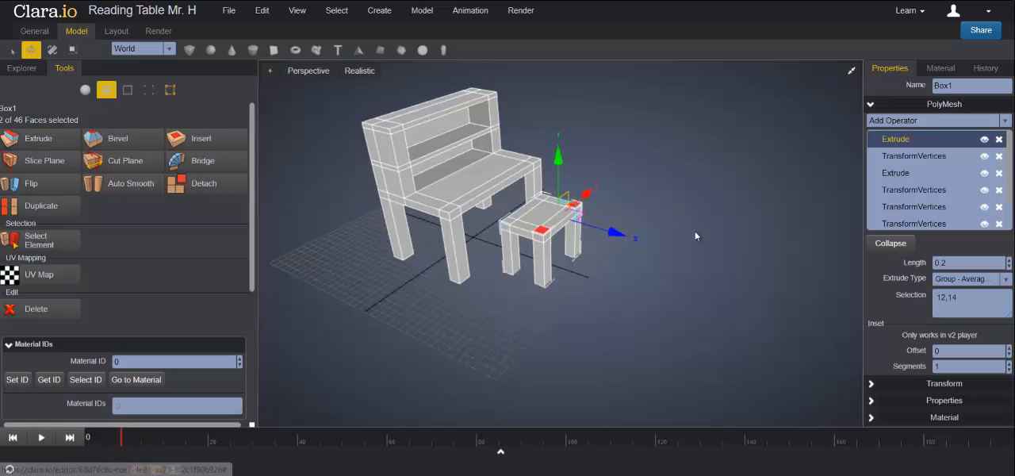
{"action": "scroll", "coordinate": [650, 221], "scroll_direction": "up", "scroll_amount": 5}
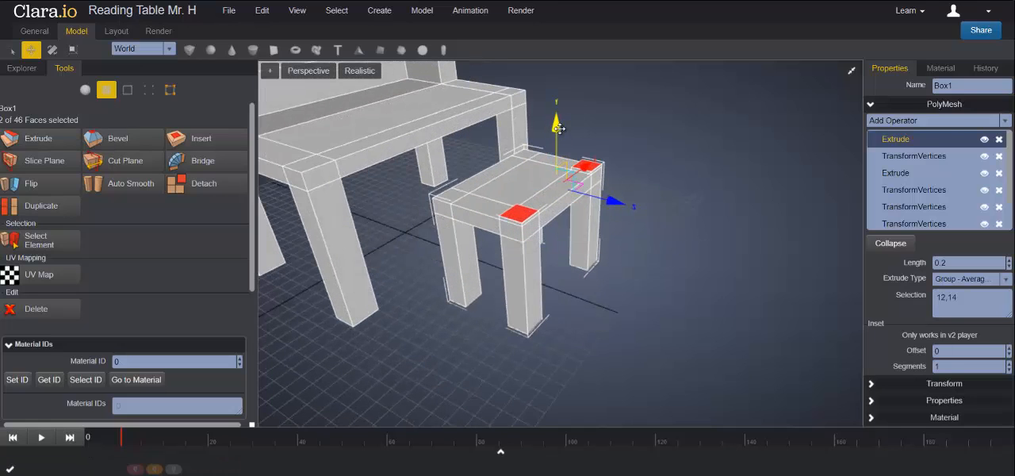
{"action": "left_click_drag", "start_coordinate": [558, 127], "coordinate": [558, 119]}
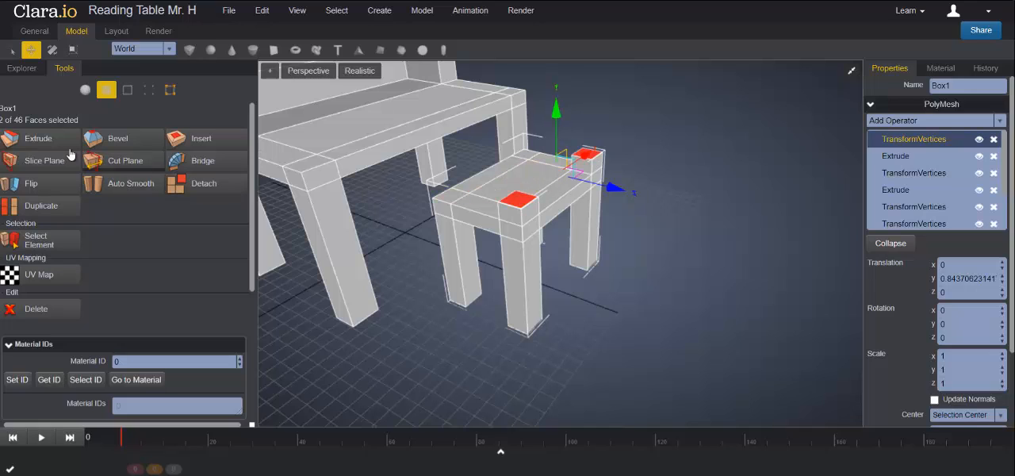
- Extrude the two backrest post tops twice more, raising them about 1.03 and then about 1.42 along Y
{"action": "left_click", "coordinate": [46, 140]}
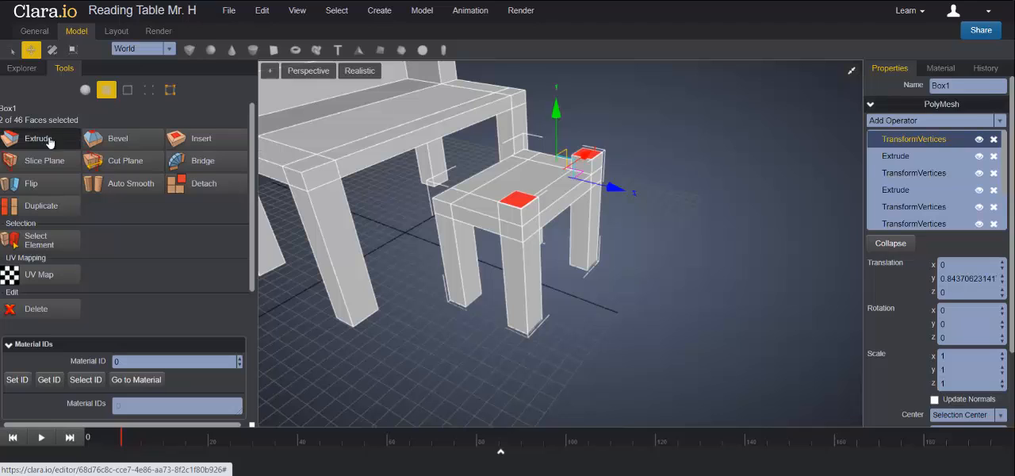
{"action": "left_click_drag", "start_coordinate": [559, 109], "coordinate": [557, 87]}
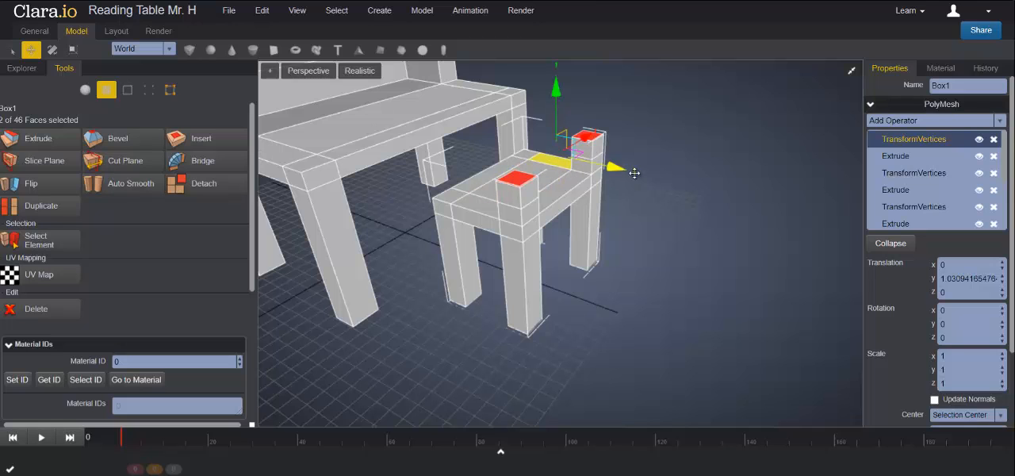
{"action": "right_click_drag", "start_coordinate": [684, 239], "coordinate": [644, 226]}
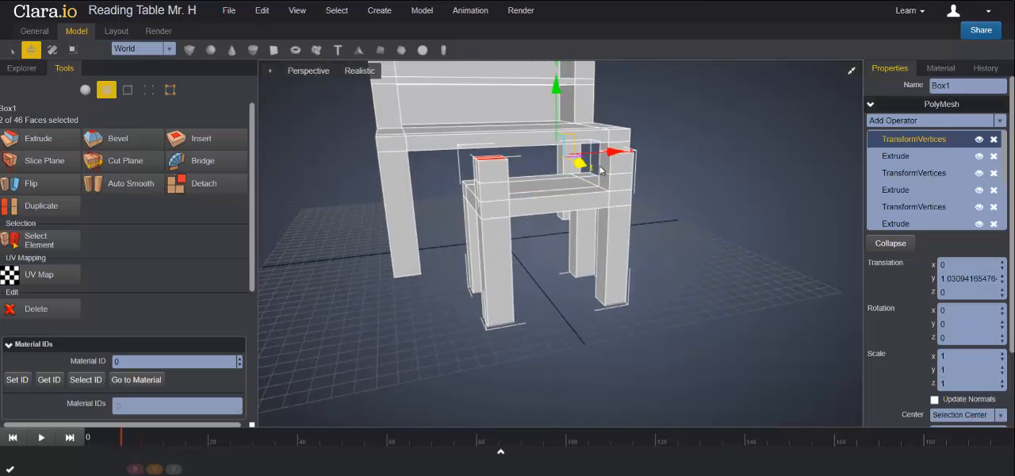
{"action": "right_click_drag", "start_coordinate": [734, 242], "coordinate": [657, 236]}
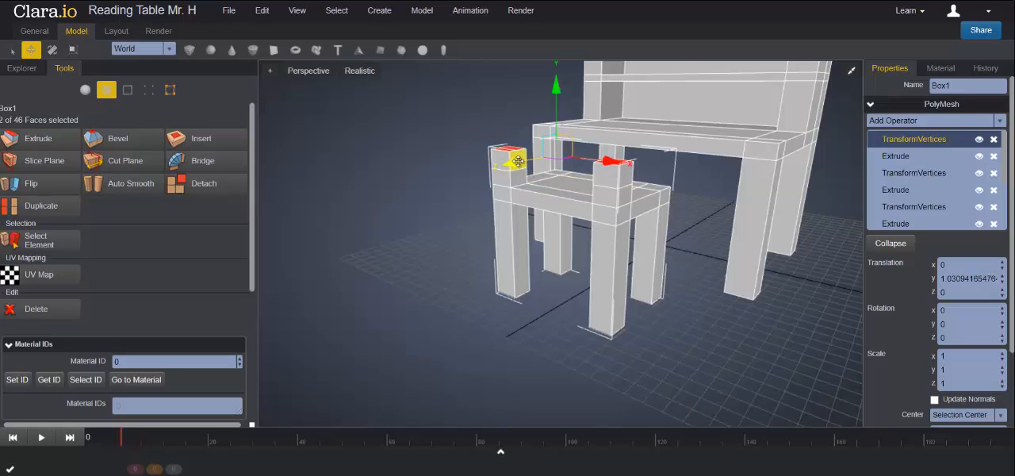
{"action": "right_click_drag", "start_coordinate": [797, 268], "coordinate": [832, 273]}
{"action": "left_click", "coordinate": [56, 139]}
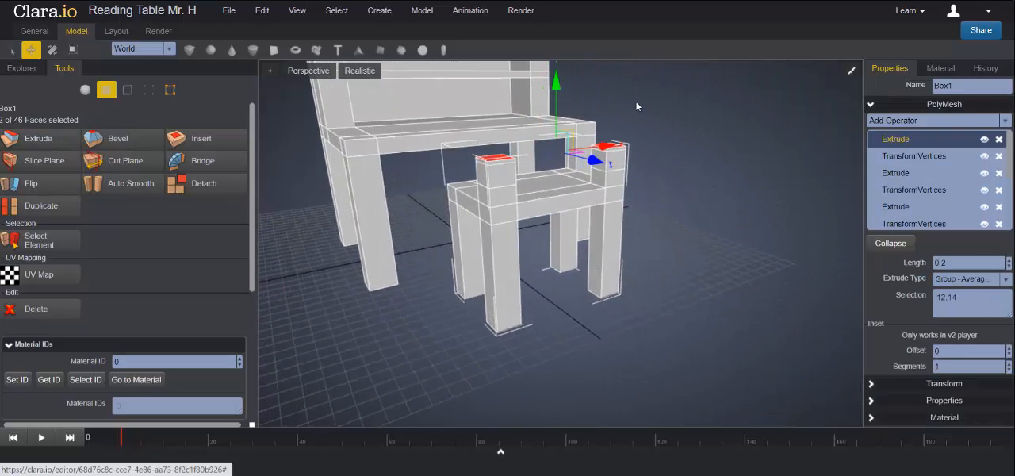
{"action": "left_click_drag", "start_coordinate": [557, 83], "coordinate": [559, 68]}
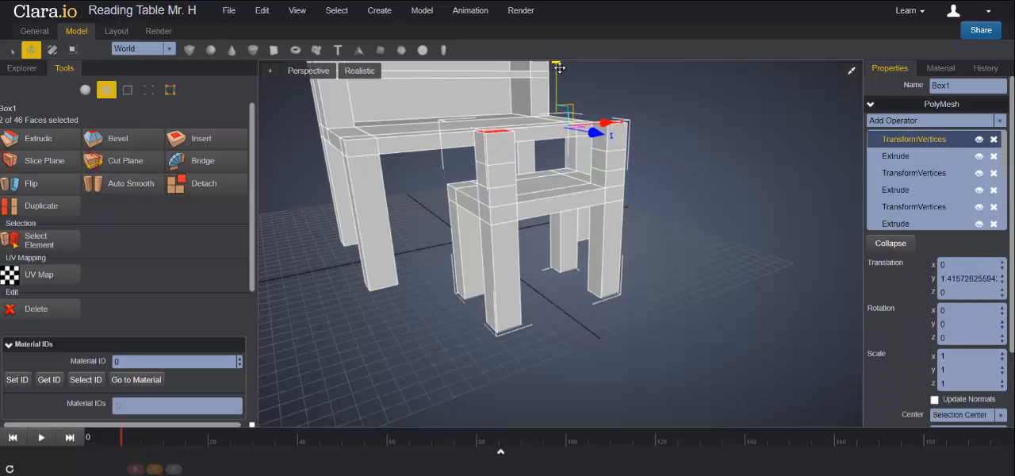
- Extrude the two backrest post tops twice more, raising them about 1.00 and then about 1.05 along Y
{"action": "right_click_drag", "start_coordinate": [685, 163], "coordinate": [677, 194]}
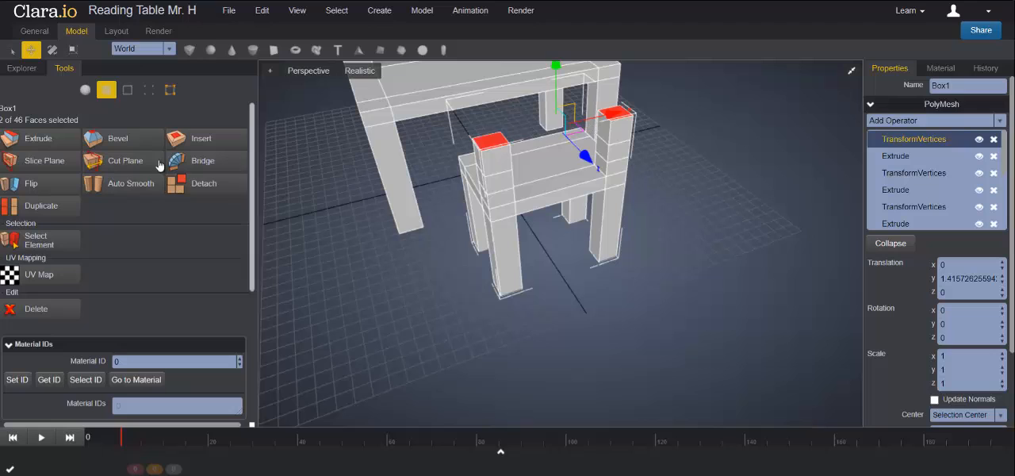
{"action": "left_click", "coordinate": [49, 141]}
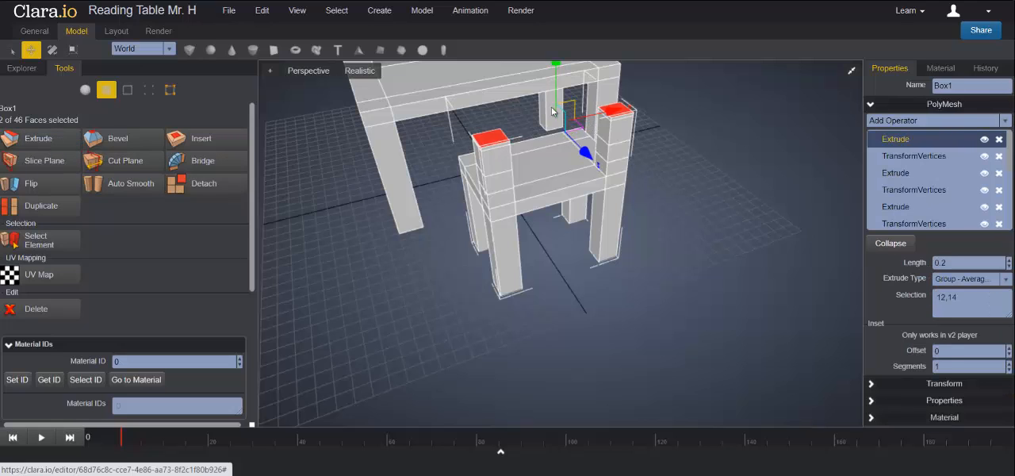
{"action": "left_click_drag", "start_coordinate": [559, 80], "coordinate": [554, 68]}
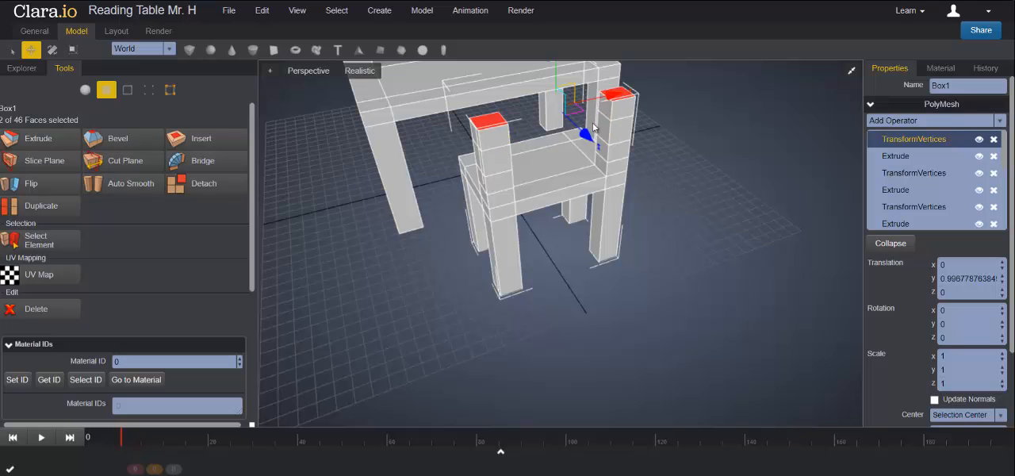
{"action": "scroll", "coordinate": [419, 244], "scroll_direction": "down", "scroll_amount": 2}
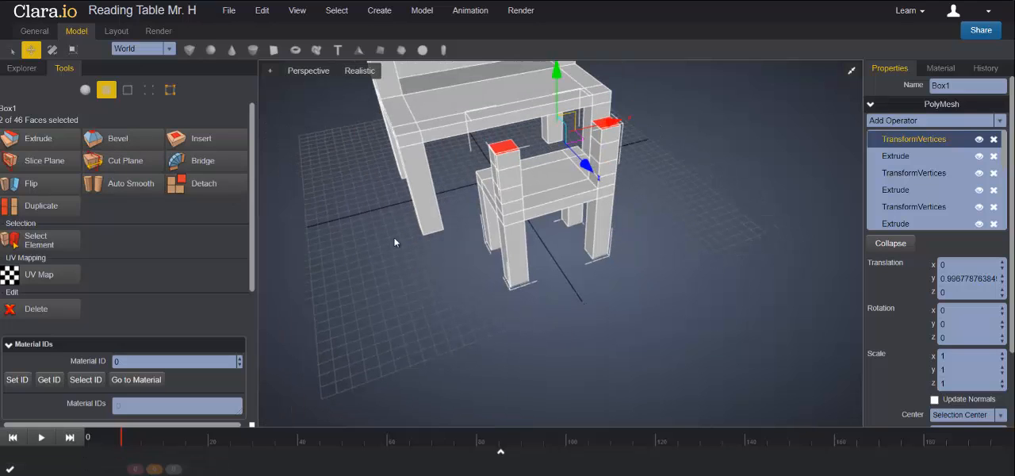
{"action": "left_click", "coordinate": [52, 148]}
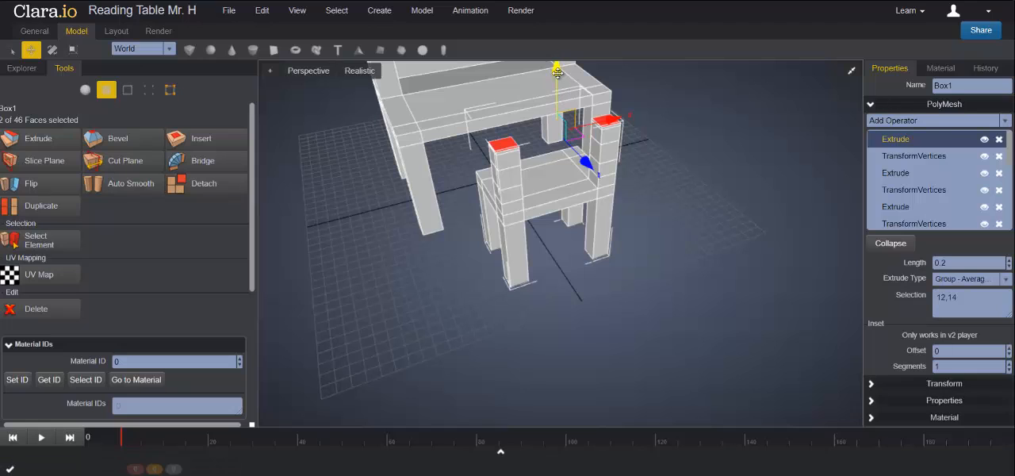
{"action": "left_click_drag", "start_coordinate": [558, 75], "coordinate": [557, 66]}
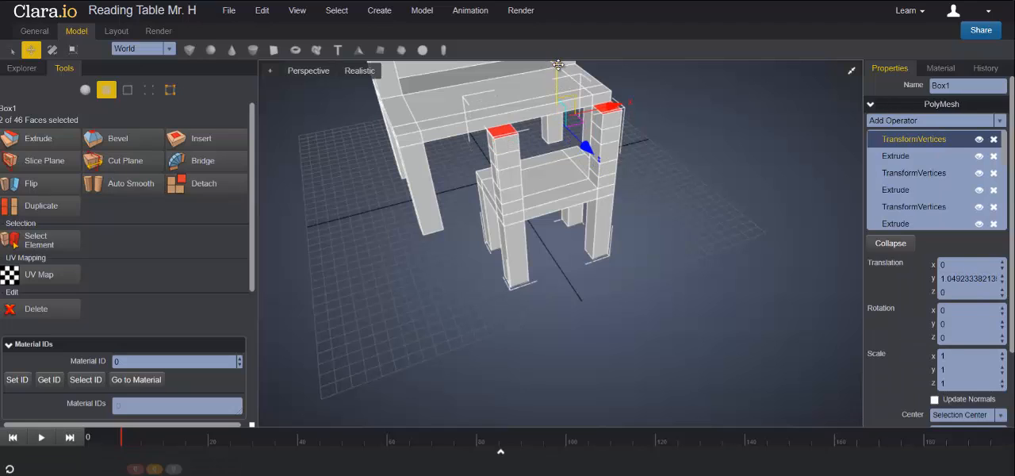
- Extrude both backrest post tops another two times, raising them about 1.58 and then about 1.76 along Y
{"action": "left_click", "coordinate": [36, 140]}
{"action": "scroll", "coordinate": [662, 168], "scroll_direction": "down", "scroll_amount": 2}
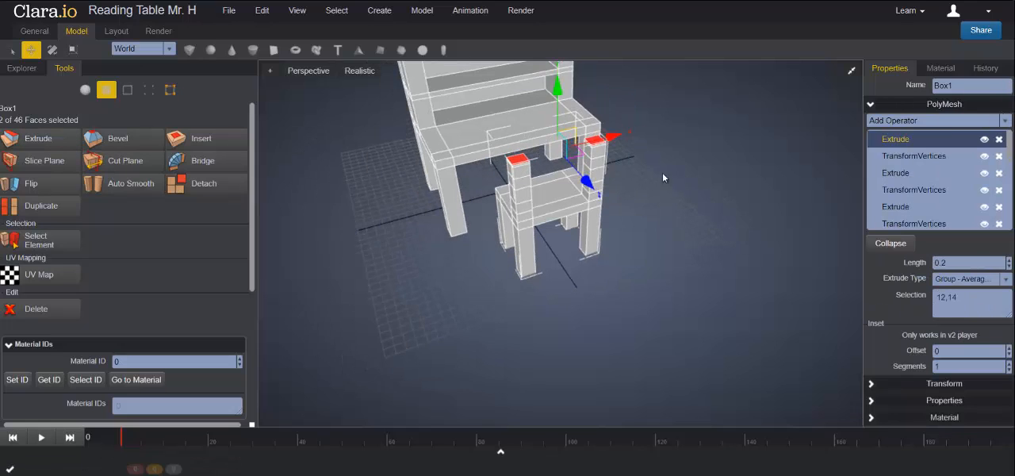
{"action": "left_click_drag", "start_coordinate": [559, 91], "coordinate": [558, 84]}
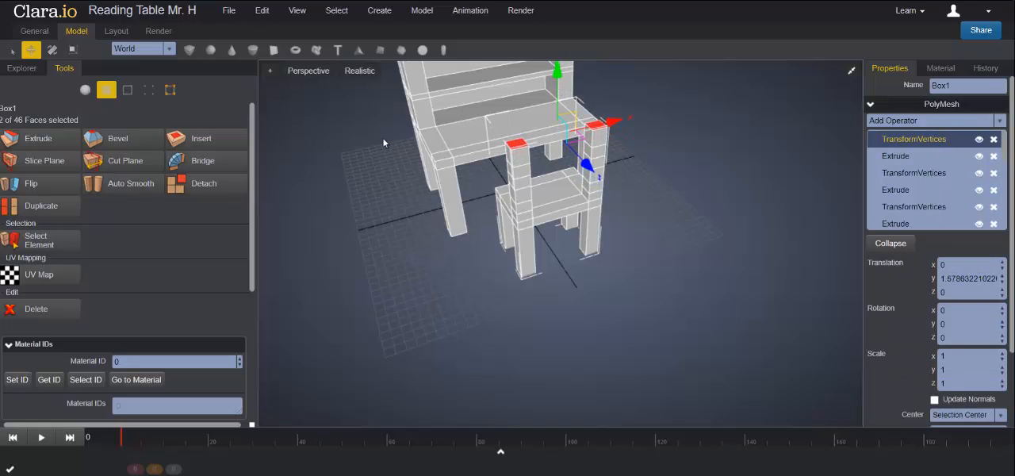
{"action": "left_click", "coordinate": [43, 145]}
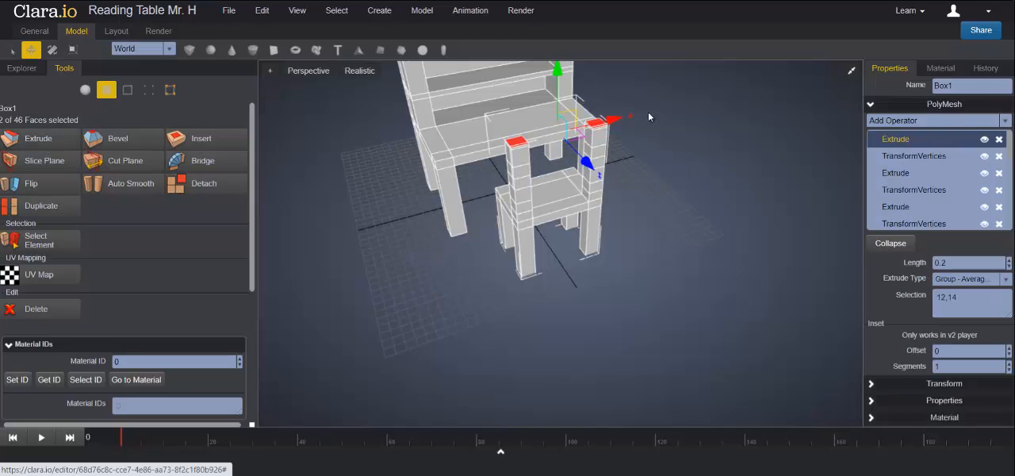
{"action": "left_click_drag", "start_coordinate": [559, 76], "coordinate": [560, 64]}
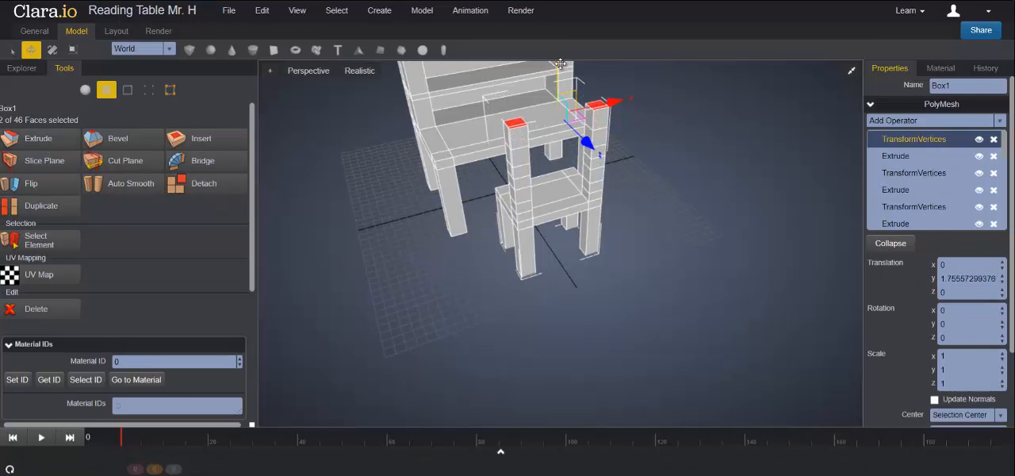
- Bridge the facing inner faces low on the two backrest posts with Twist -1 to form the lowest slat
{"action": "right_click_drag", "start_coordinate": [666, 153], "coordinate": [539, 126]}
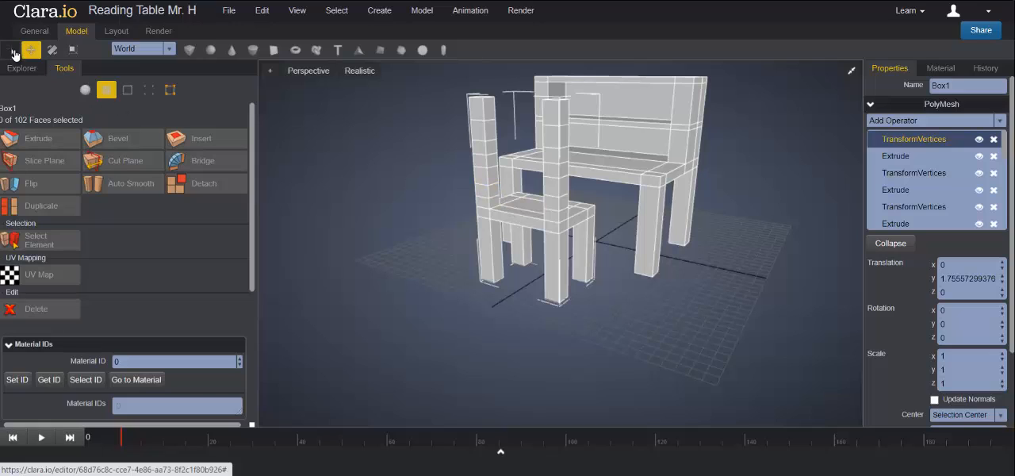
{"action": "left_click", "coordinate": [10, 52]}
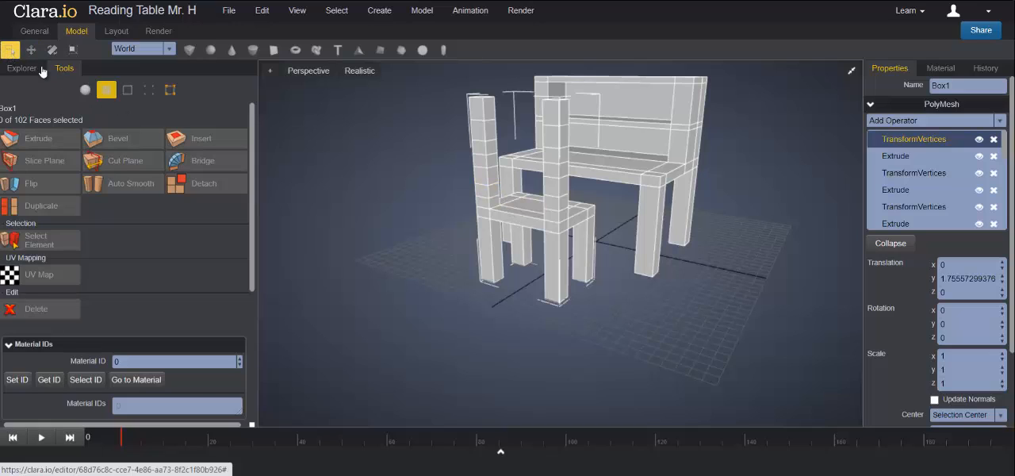
{"action": "left_click", "coordinate": [493, 190]}
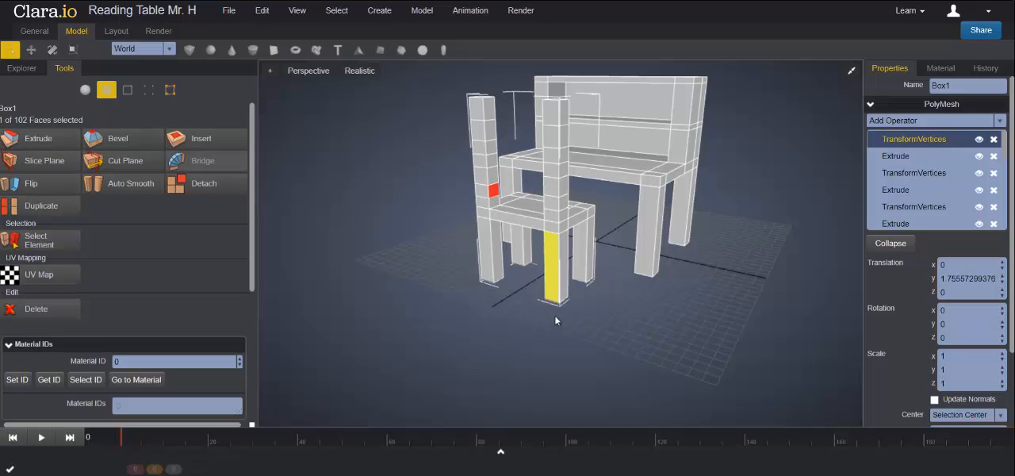
{"action": "right_click_drag", "start_coordinate": [559, 343], "coordinate": [669, 344]}
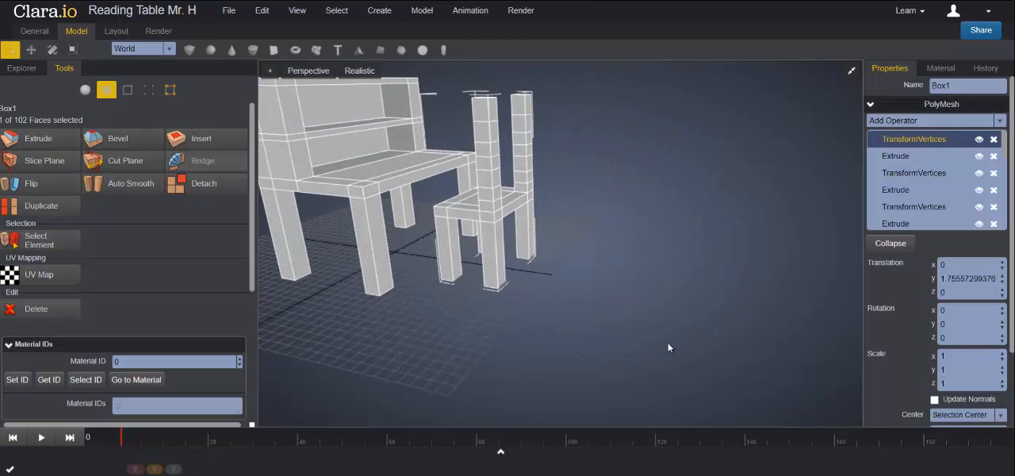
{"action": "left_click", "coordinate": [521, 178], "text": "shift"}
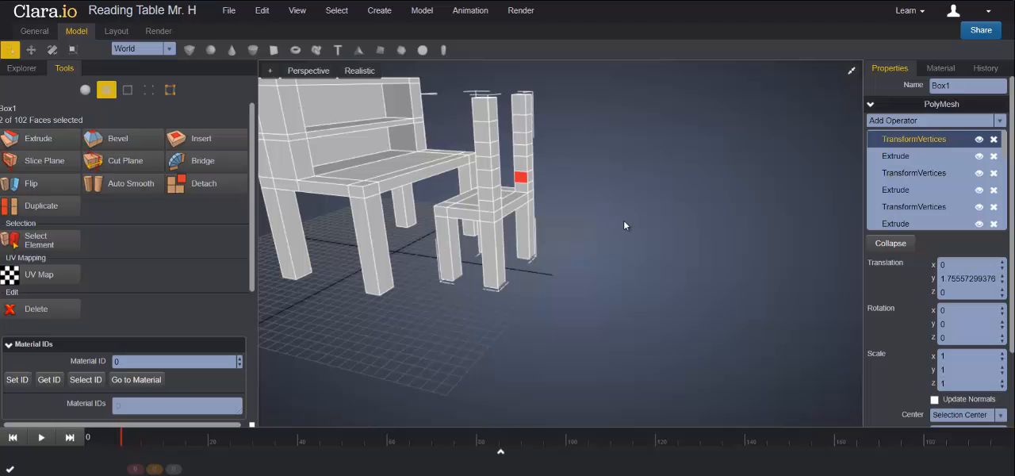
{"action": "right_click_drag", "start_coordinate": [630, 256], "coordinate": [557, 276]}
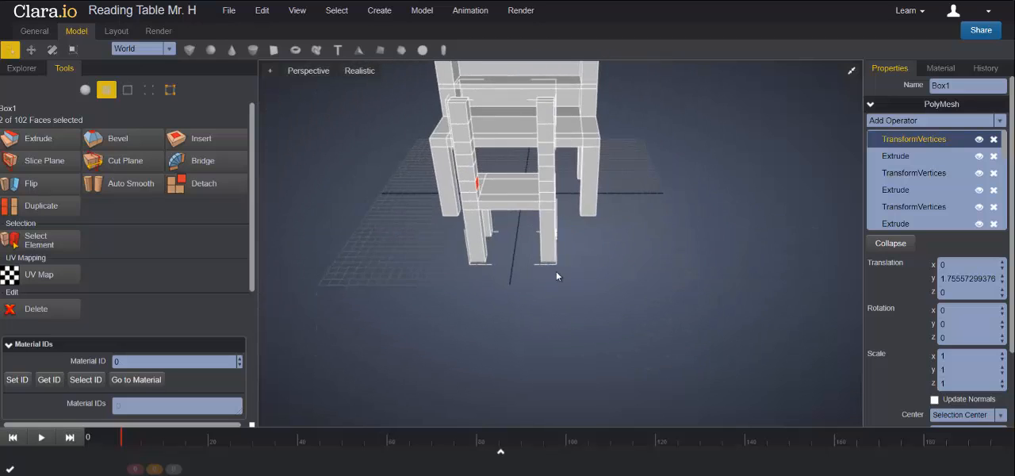
{"action": "left_click", "coordinate": [205, 161]}
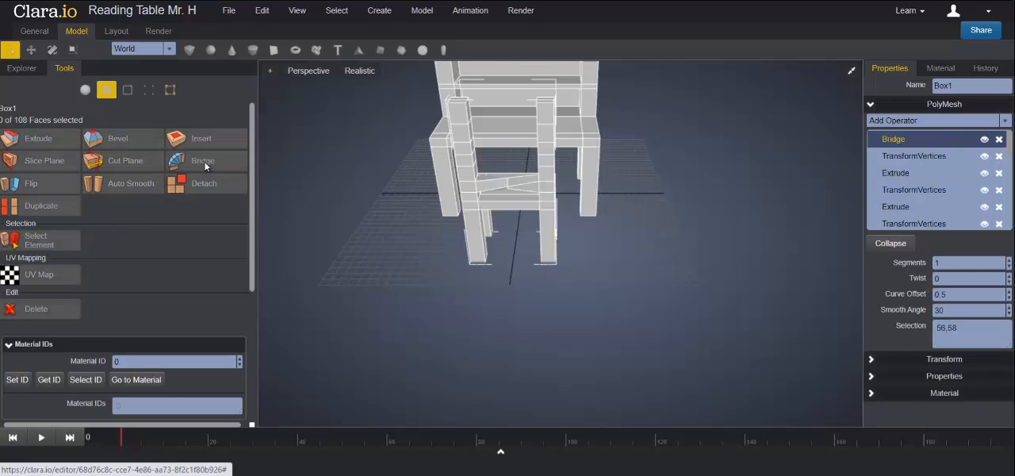
{"action": "right_click_drag", "start_coordinate": [573, 196], "coordinate": [467, 195]}
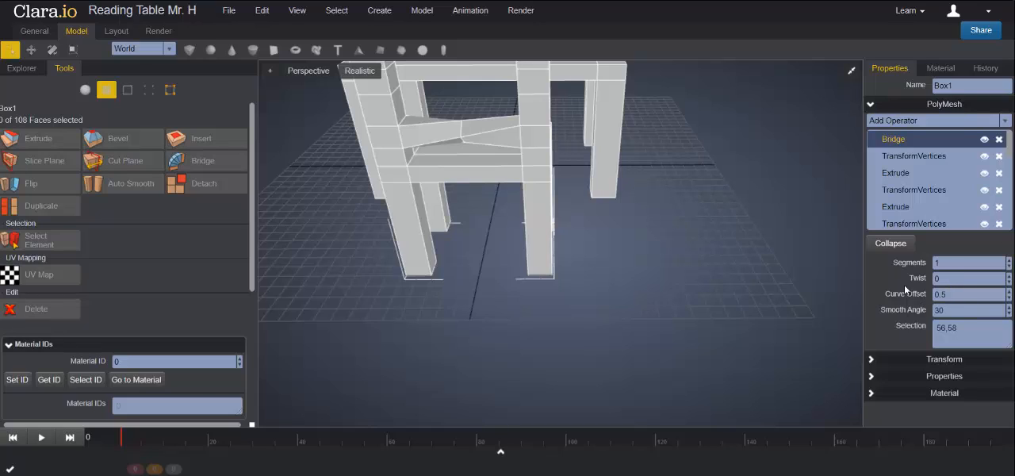
{"action": "left_click", "coordinate": [1008, 282]}
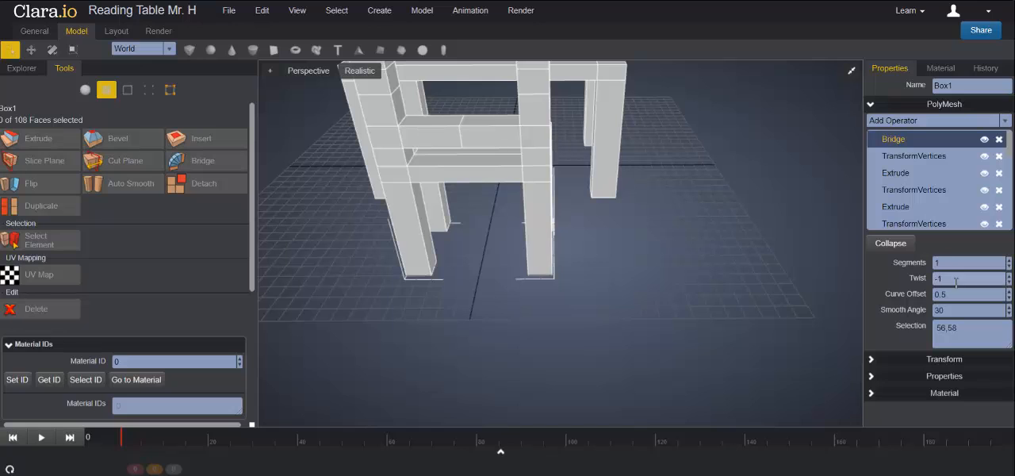
- Bridge the facing inner post faces one gap above the lowest slat with Twist -1 to form the middle slat
{"action": "right_click_drag", "start_coordinate": [656, 266], "coordinate": [589, 252]}
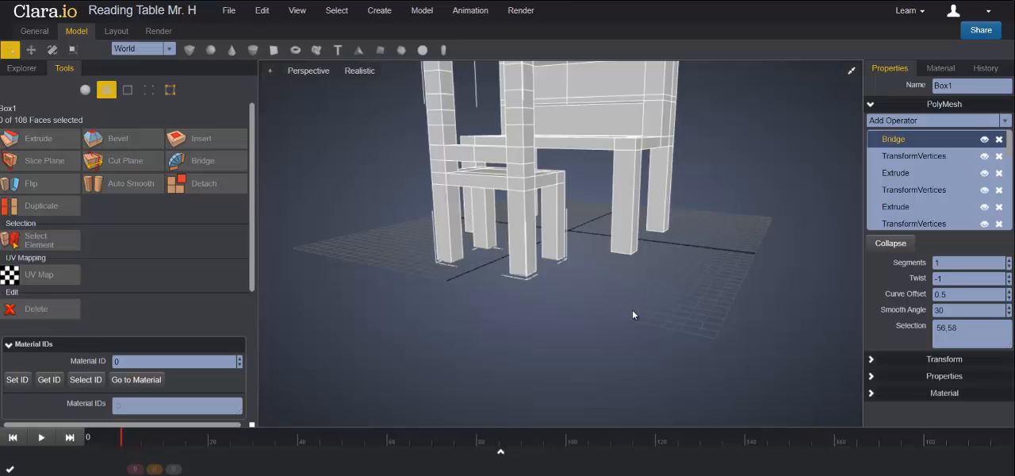
{"action": "right_click_drag", "start_coordinate": [632, 315], "coordinate": [656, 323]}
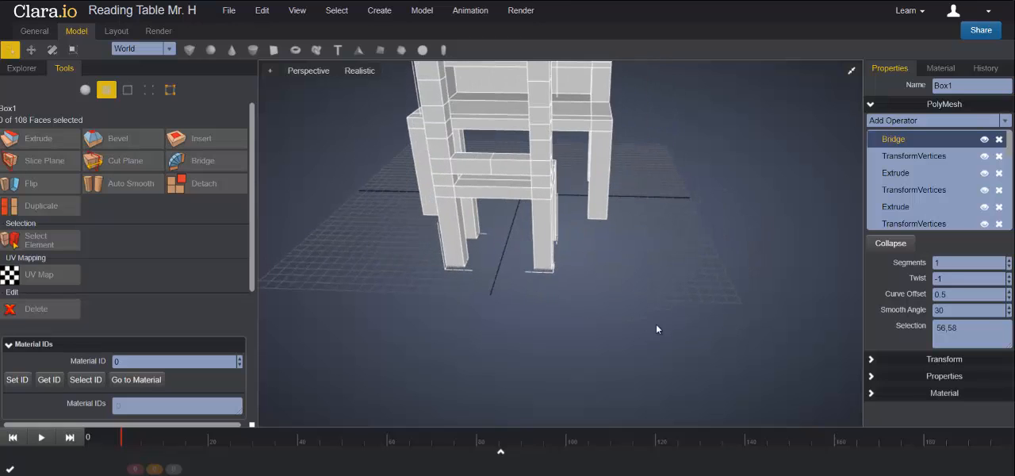
{"action": "left_click", "coordinate": [449, 133]}
{"action": "right_click_drag", "start_coordinate": [577, 218], "coordinate": [620, 181]}
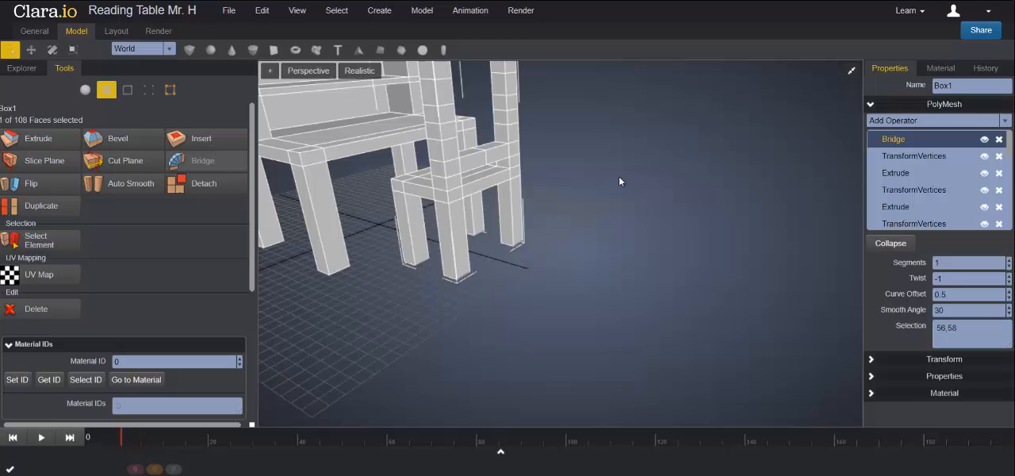
{"action": "left_click", "coordinate": [499, 117], "text": "shift"}
{"action": "right_click_drag", "start_coordinate": [644, 276], "coordinate": [606, 276]}
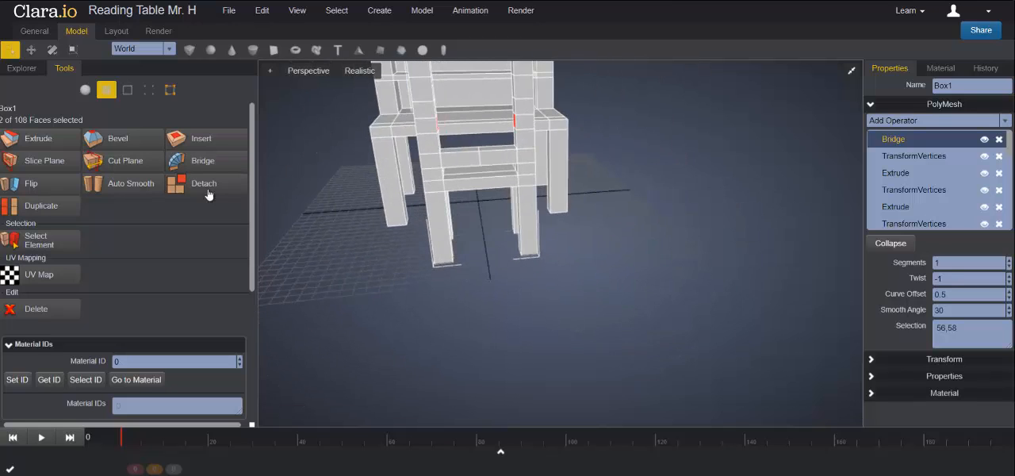
{"action": "left_click", "coordinate": [210, 161]}
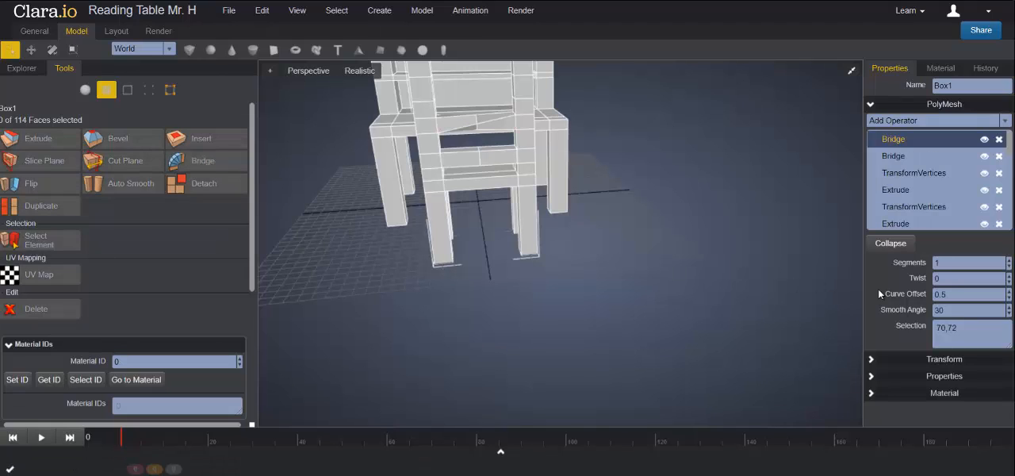
{"action": "right_click_drag", "start_coordinate": [605, 209], "coordinate": [654, 277]}
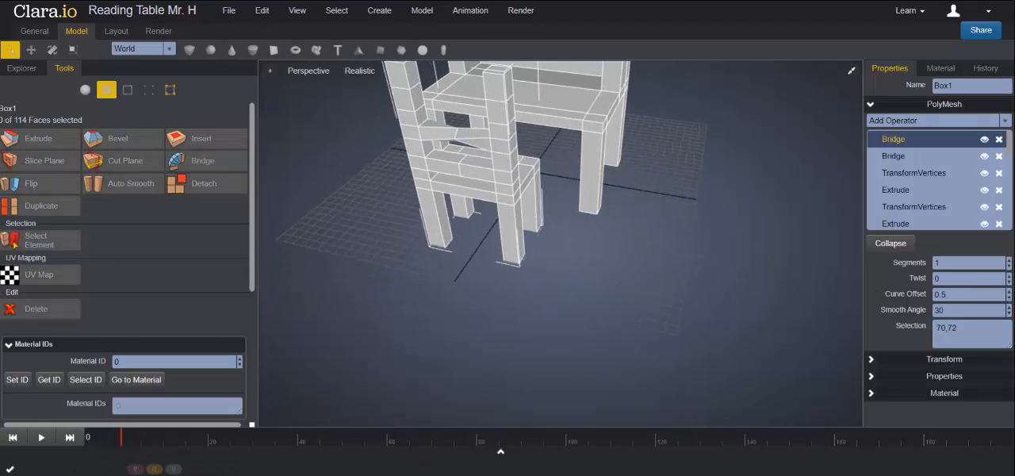
{"action": "left_click", "coordinate": [1007, 283]}
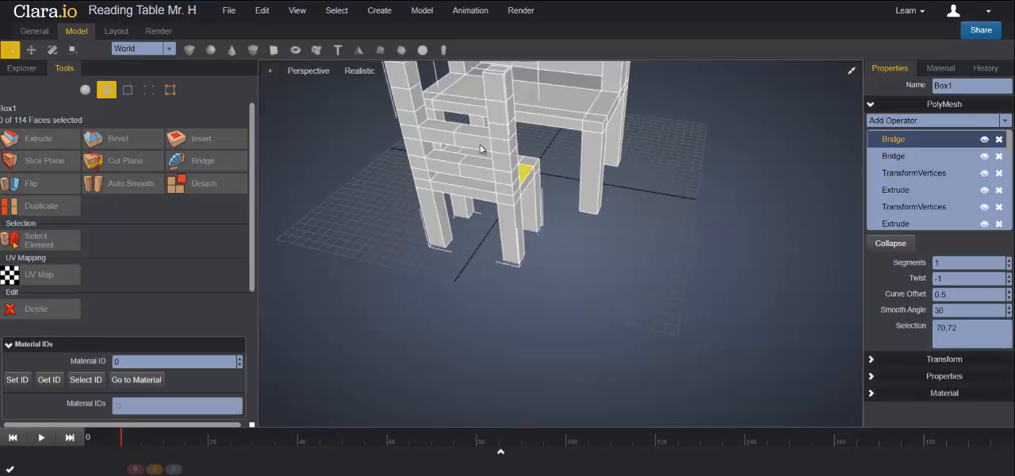
- Bridge the facing inner faces near the top of the backrest posts with Twist -1 to form the top slat
{"action": "left_click", "coordinate": [419, 102]}
{"action": "right_click_drag", "start_coordinate": [564, 218], "coordinate": [519, 108]}
{"action": "left_click", "coordinate": [472, 79], "text": "ctrl"}
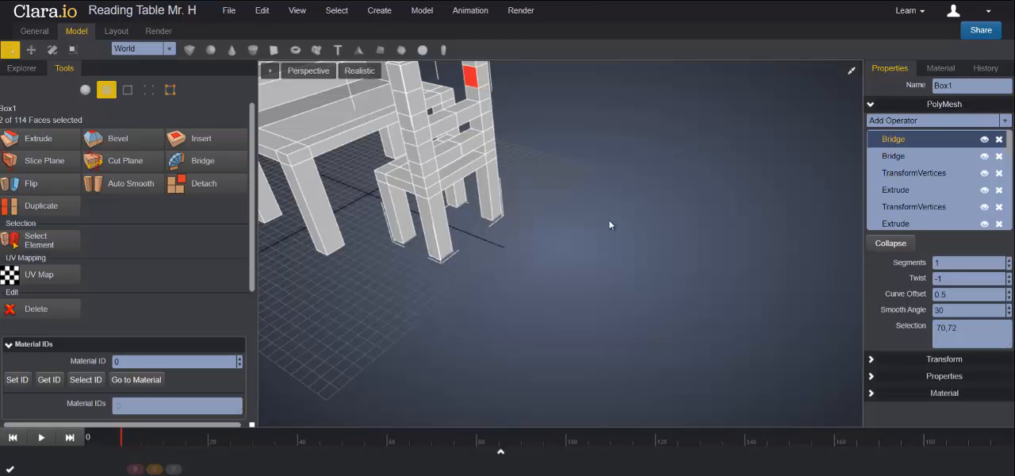
{"action": "right_click_drag", "start_coordinate": [609, 225], "coordinate": [583, 232]}
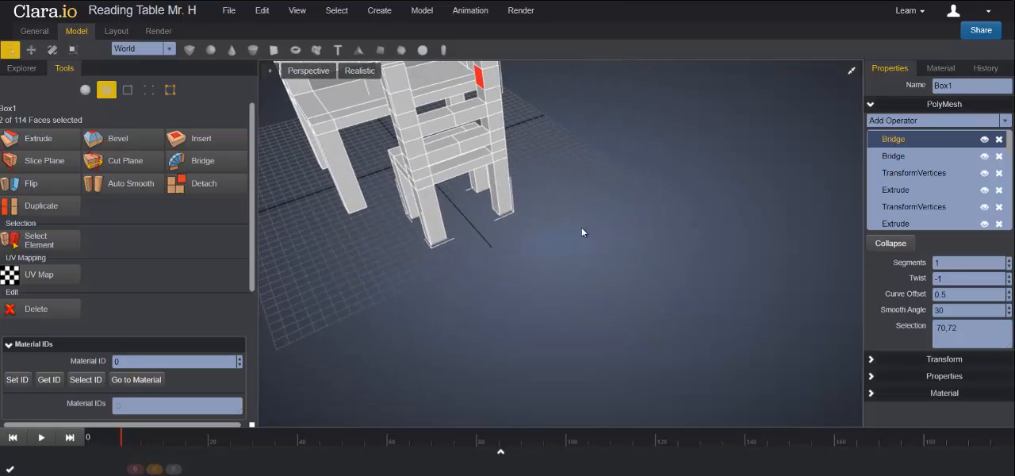
{"action": "left_click", "coordinate": [202, 161]}
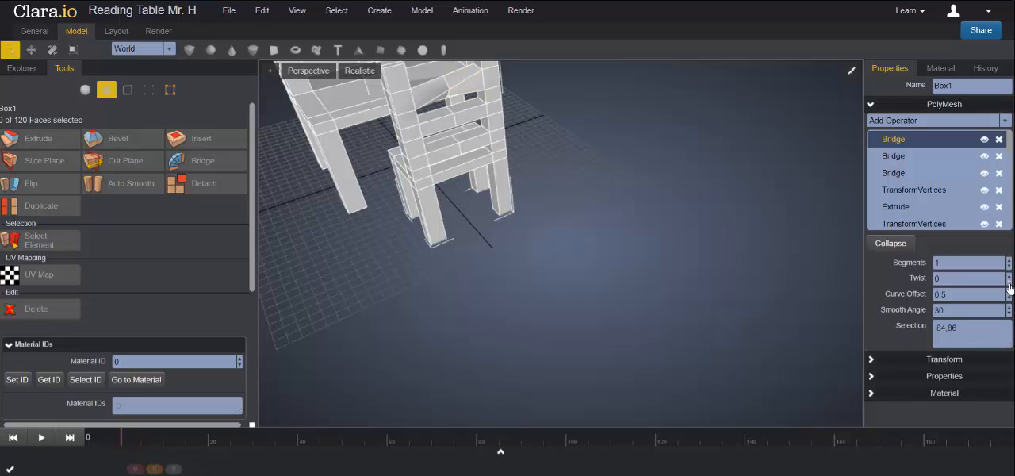
{"action": "left_click", "coordinate": [1009, 282]}
- Increase the number of segments of the top slat's Bridge operator beyond 3
{"action": "scroll", "coordinate": [740, 288], "scroll_direction": "down", "scroll_amount": 5}
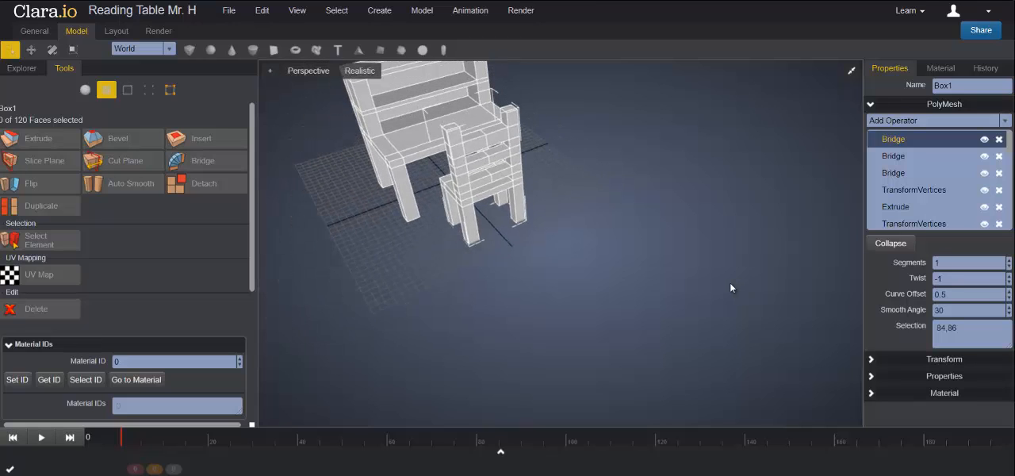
{"action": "right_click_drag", "start_coordinate": [696, 277], "coordinate": [565, 284]}
{"action": "right_click_drag", "start_coordinate": [501, 194], "coordinate": [432, 125]}
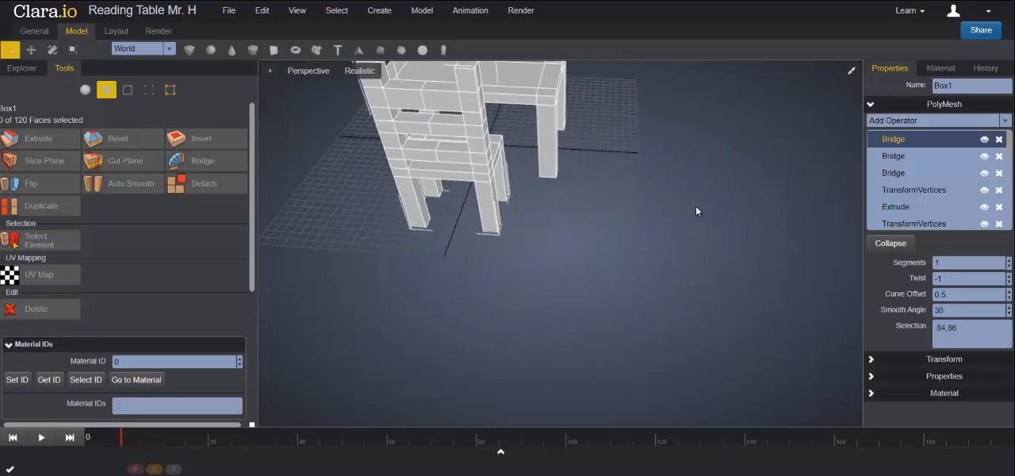
{"action": "right_click_drag", "start_coordinate": [696, 211], "coordinate": [652, 311]}
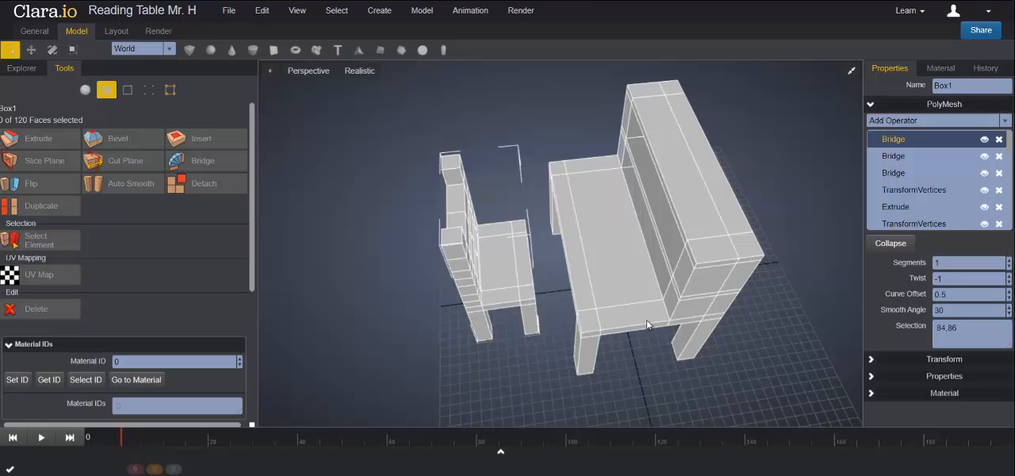
{"action": "right_click_drag", "start_coordinate": [650, 337], "coordinate": [718, 317]}
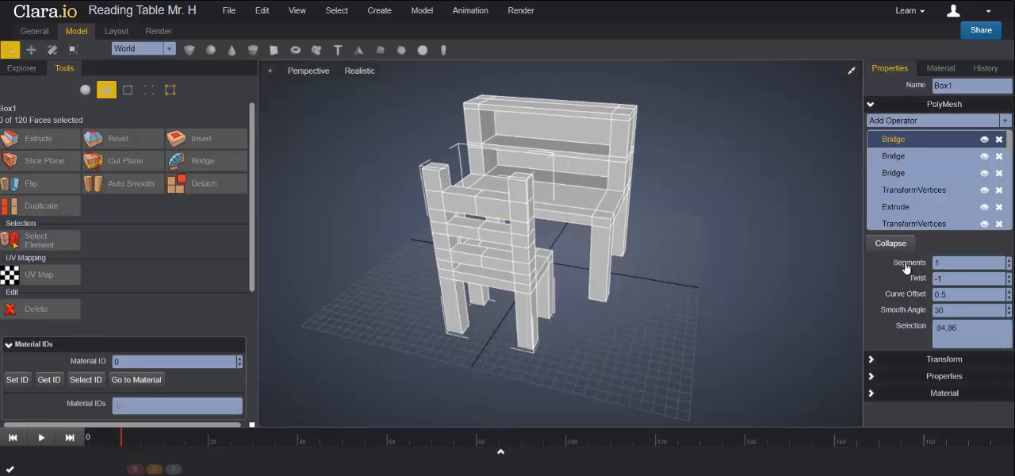
{"action": "left_click", "coordinate": [1009, 260]}
{"action": "left_click", "coordinate": [1010, 259]}
{"action": "left_click", "coordinate": [1010, 260]}
{"action": "left_click", "coordinate": [1009, 259]}
- Set the number of segments to 5 for the Bridge operators of the chair's middle and lowest slats
{"action": "left_click", "coordinate": [894, 156]}
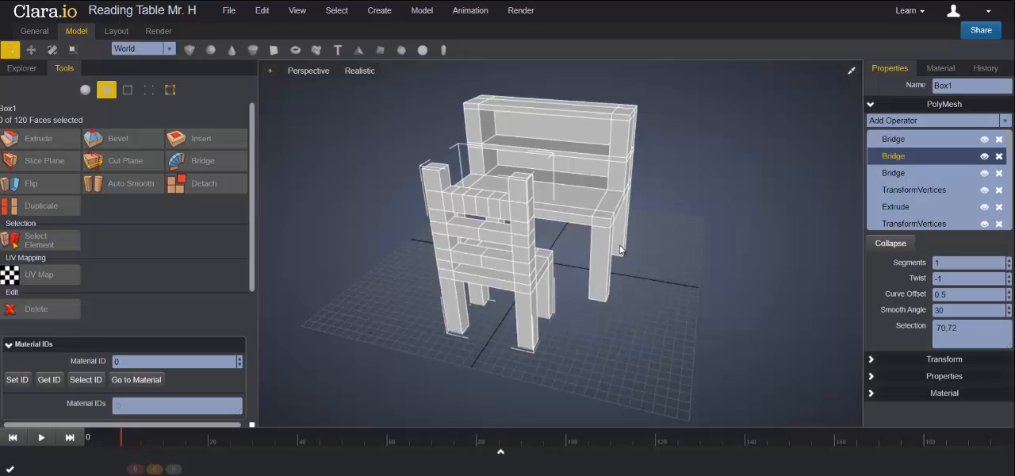
{"action": "left_click", "coordinate": [1010, 259]}
{"action": "left_click", "coordinate": [1010, 259]}
{"action": "left_click", "coordinate": [1009, 259]}
{"action": "left_click", "coordinate": [1009, 260]}
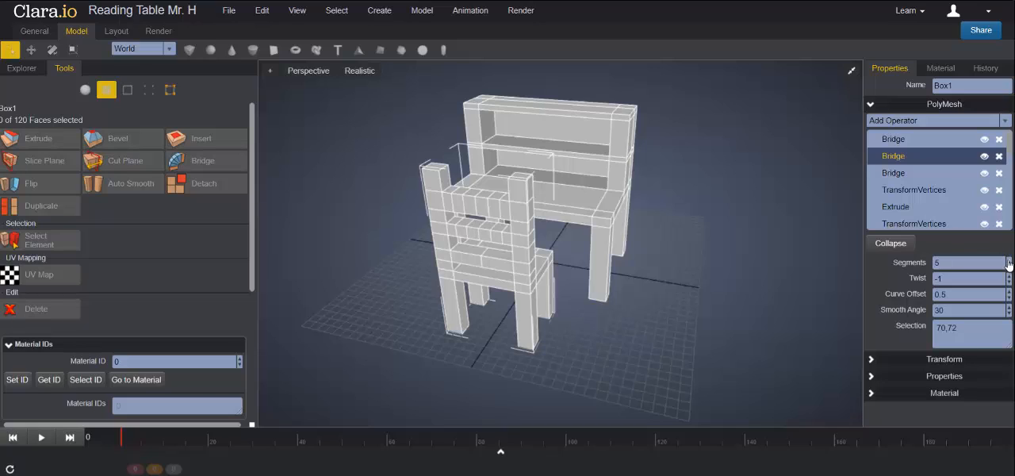
{"action": "left_click", "coordinate": [900, 173]}
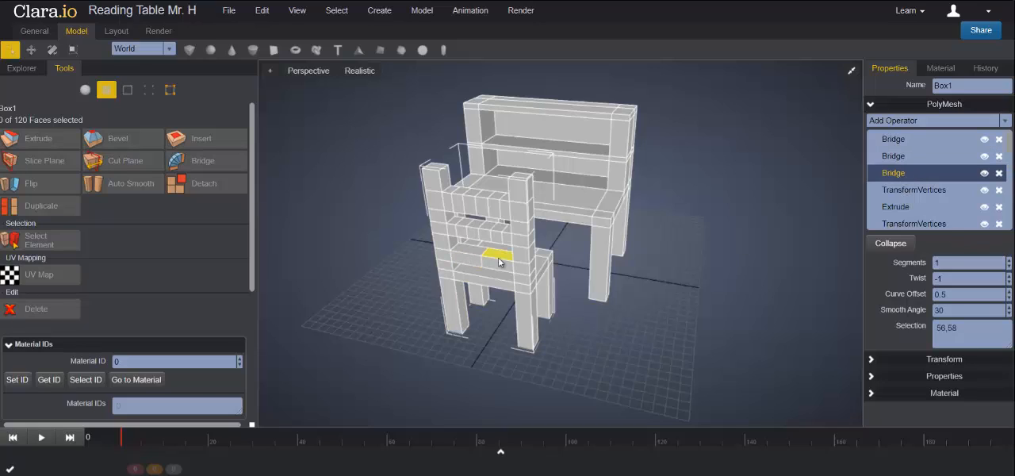
{"action": "left_click", "coordinate": [1010, 259]}
{"action": "left_click", "coordinate": [1010, 259]}
{"action": "left_click", "coordinate": [1010, 260]}
{"action": "left_click", "coordinate": [1010, 259]}
{"action": "right_click_drag", "start_coordinate": [709, 286], "coordinate": [702, 330]}
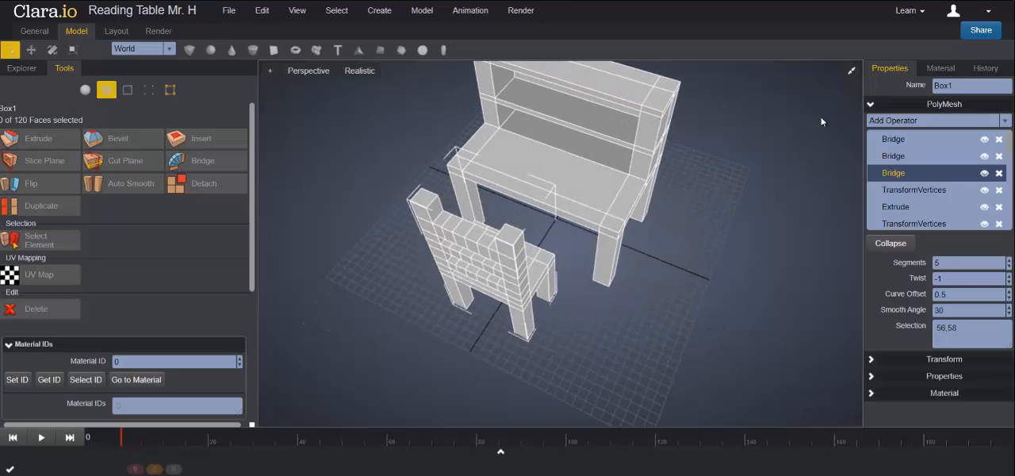
- In the Top view, select the inner segment vertices of all three slats and move them outward about 0.049 in Z
{"action": "left_click", "coordinate": [851, 70]}
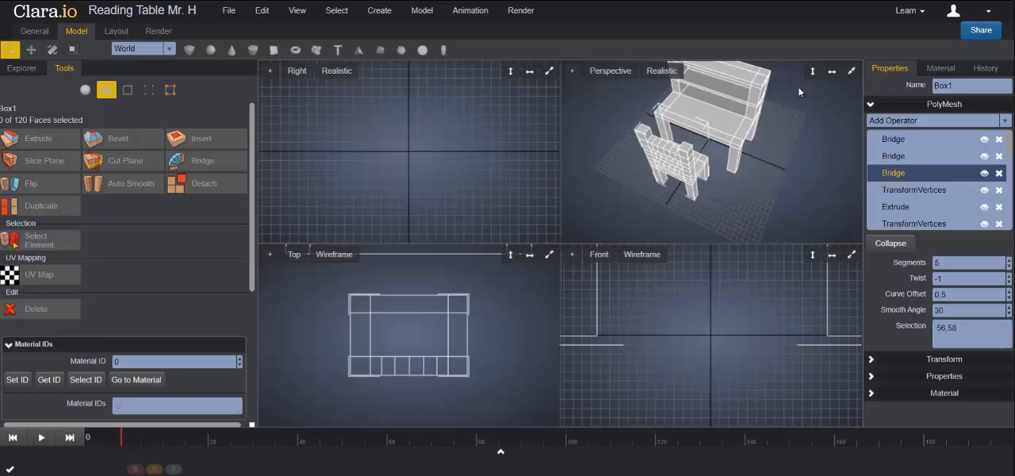
{"action": "left_click", "coordinate": [549, 255]}
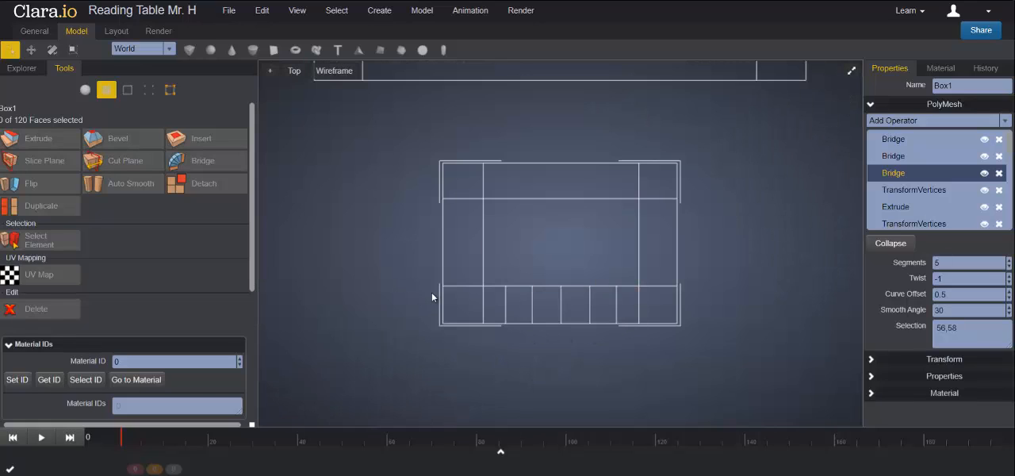
{"action": "left_click", "coordinate": [149, 90]}
{"action": "left_click_drag", "start_coordinate": [493, 257], "coordinate": [629, 347]}
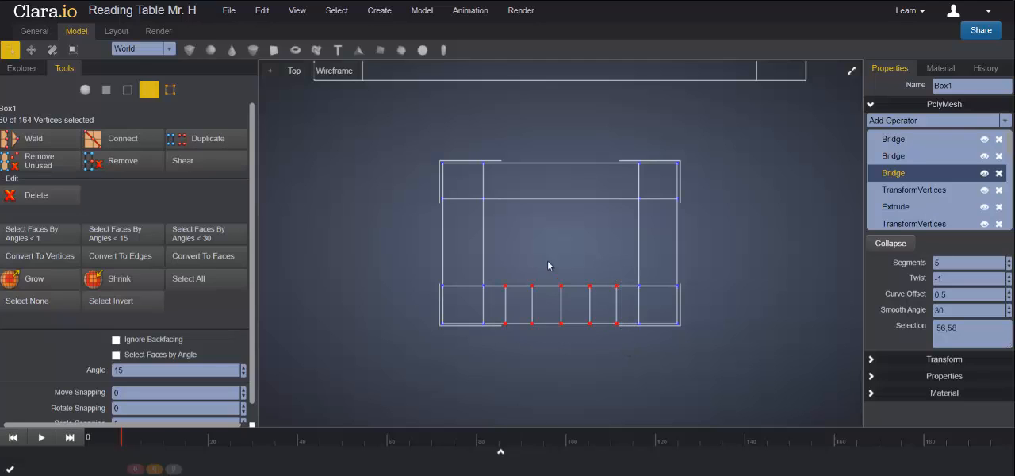
{"action": "left_click", "coordinate": [31, 49]}
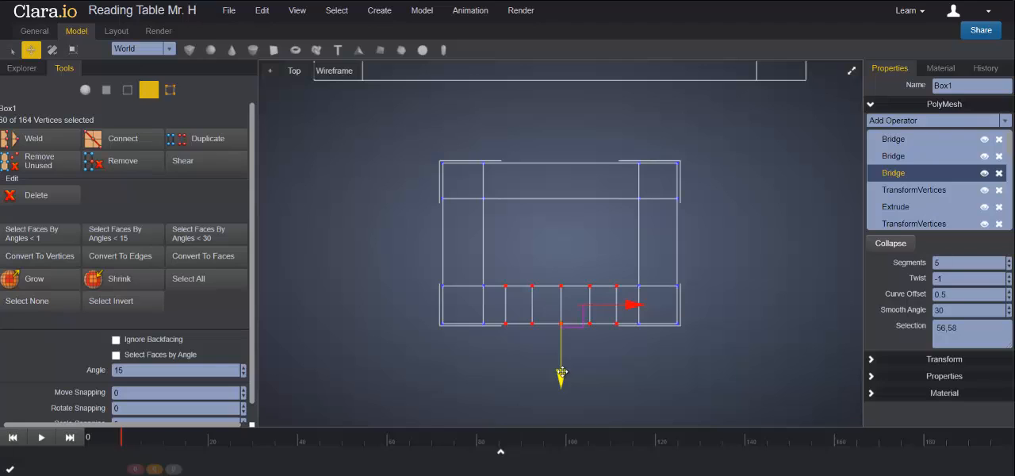
{"action": "left_click_drag", "start_coordinate": [562, 373], "coordinate": [563, 380]}
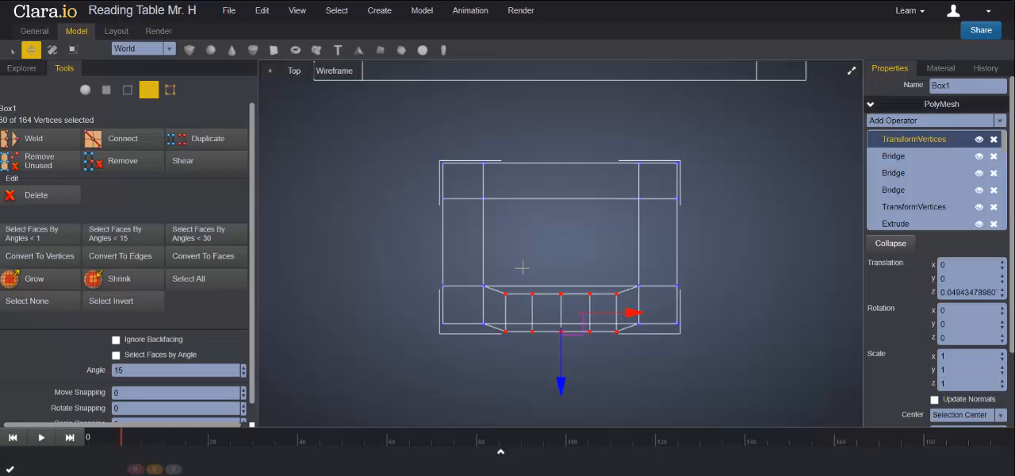
- Round the slats' curve by moving their three middle vertex columns about 0.021 outward in Z and the centre column about 0.012 further
{"action": "left_click_drag", "start_coordinate": [518, 260], "coordinate": [604, 346]}
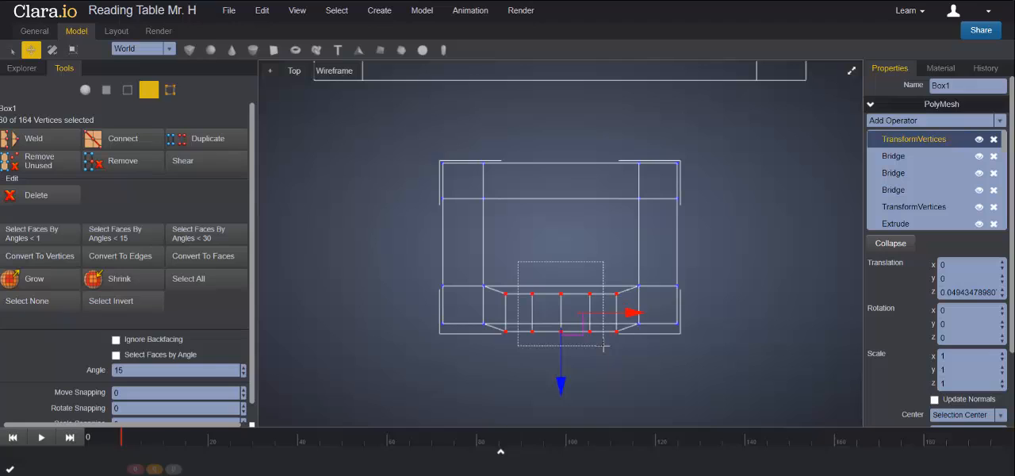
{"action": "left_click_drag", "start_coordinate": [603, 346], "coordinate": [599, 338]}
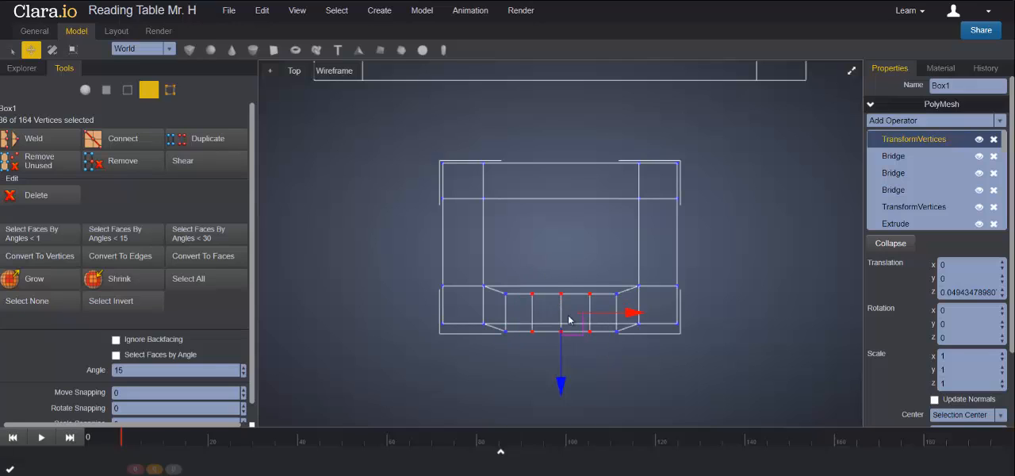
{"action": "left_click_drag", "start_coordinate": [562, 377], "coordinate": [564, 375]}
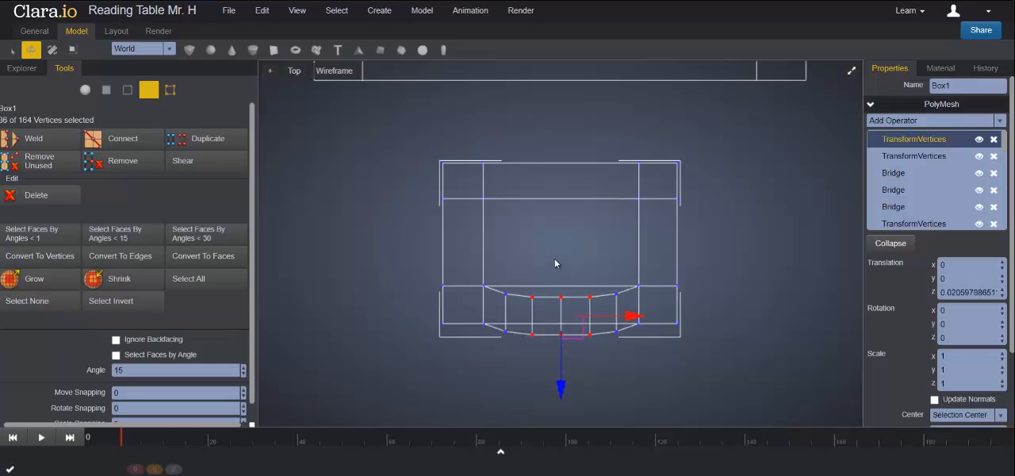
{"action": "left_click_drag", "start_coordinate": [547, 266], "coordinate": [577, 360]}
{"action": "left_click_drag", "start_coordinate": [561, 389], "coordinate": [561, 390]}
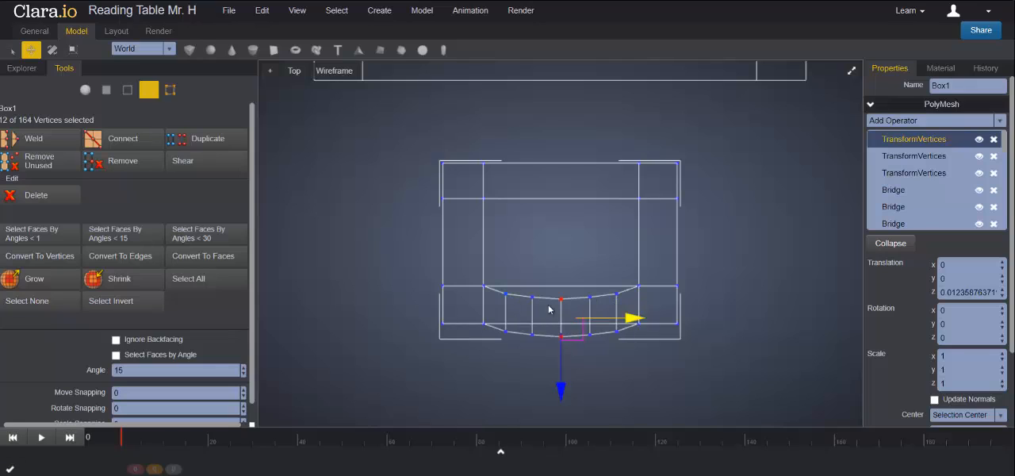
- Return to whole-object selection in the Perspective view, inspect the curved backrest from behind and deselect the chair
{"action": "left_click", "coordinate": [851, 70]}
{"action": "left_click", "coordinate": [851, 71]}
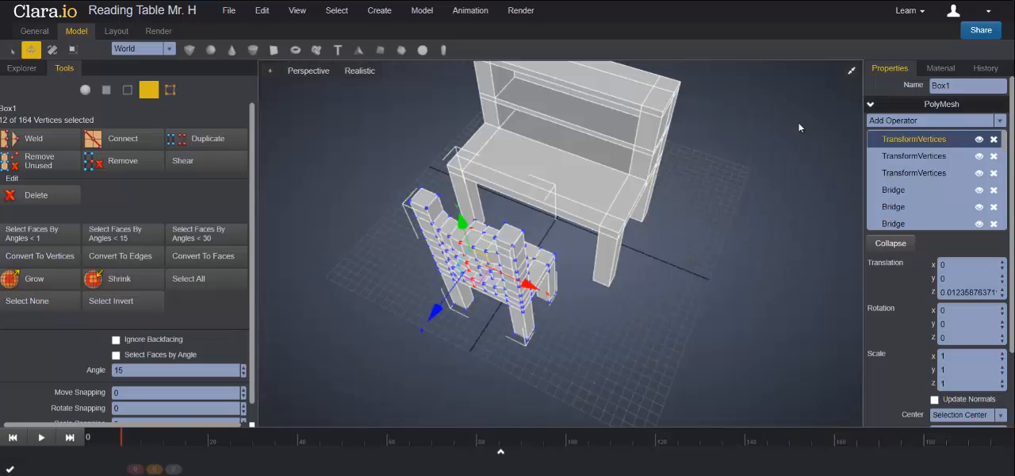
{"action": "left_click", "coordinate": [85, 90]}
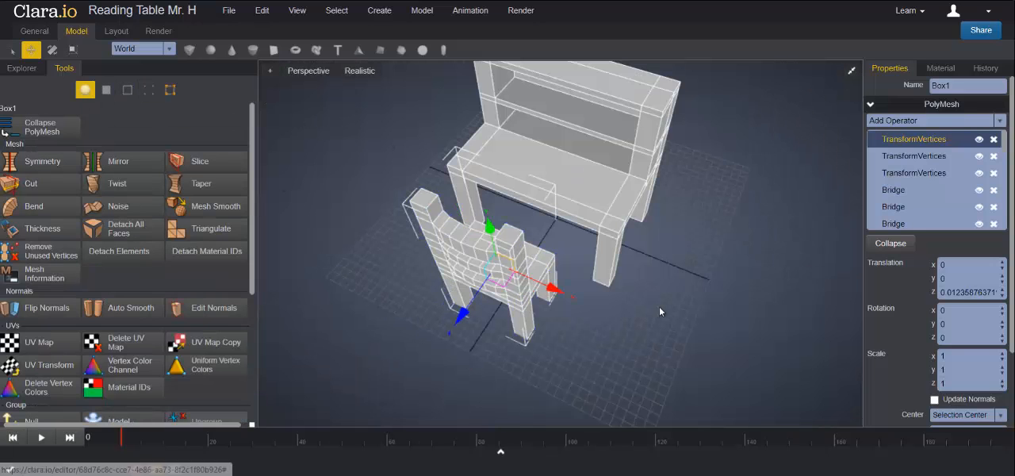
{"action": "right_click_drag", "start_coordinate": [702, 304], "coordinate": [610, 263]}
{"action": "scroll", "coordinate": [611, 265], "scroll_direction": "down", "scroll_amount": 2}
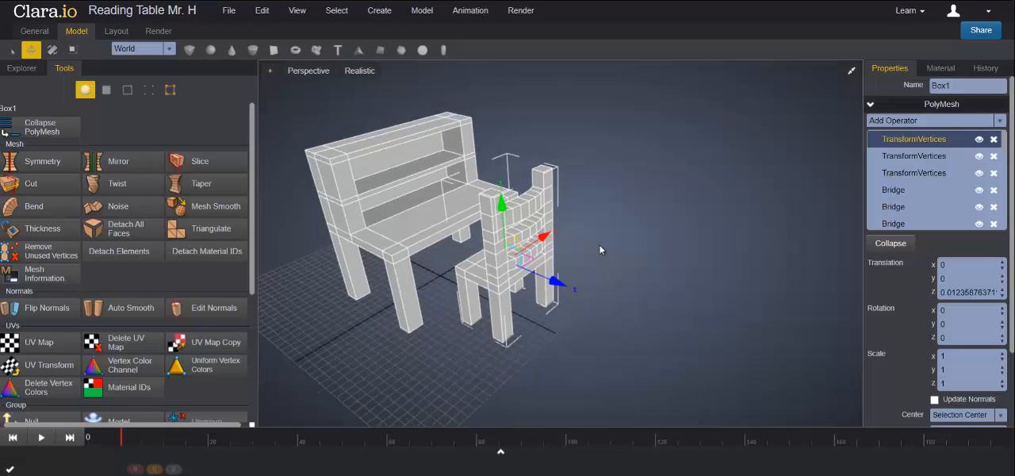
{"action": "left_click", "coordinate": [675, 241]}
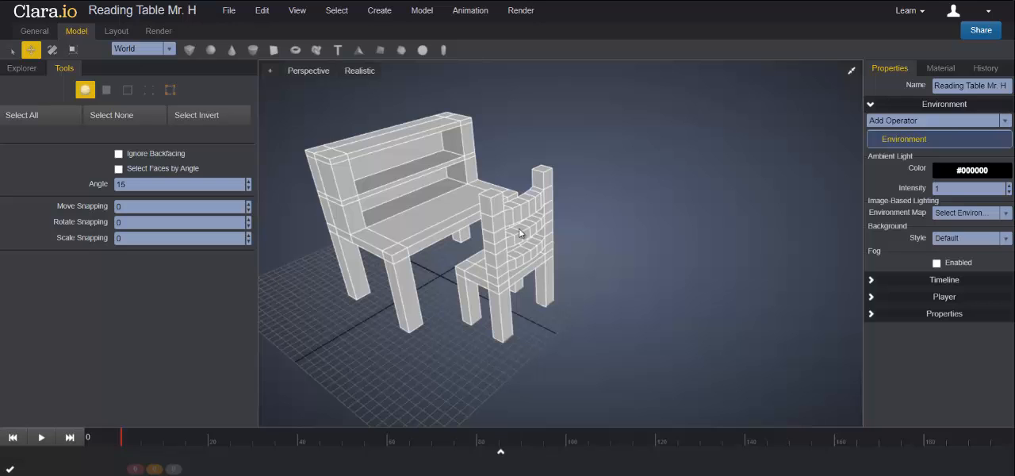
{"action": "right_click_drag", "start_coordinate": [577, 242], "coordinate": [649, 252]}
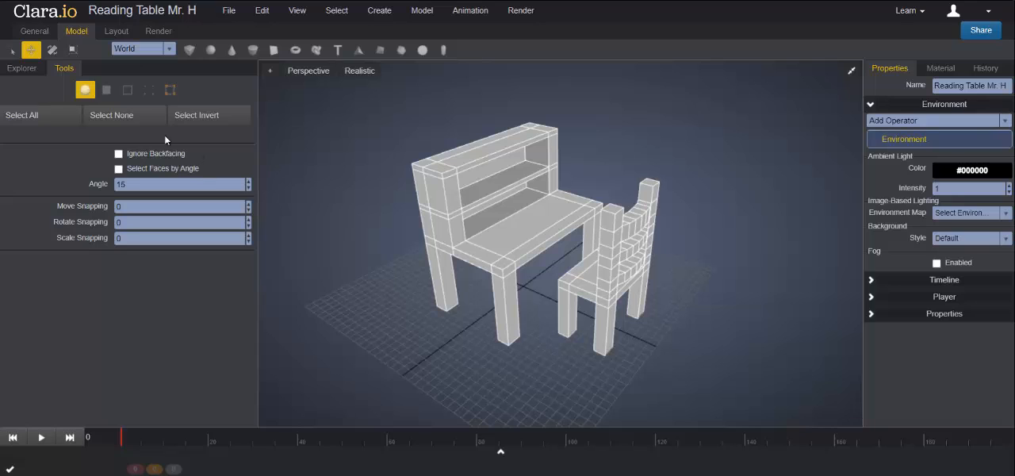
- Add a box and move it up and forward to just above the tabletop, in front of the shelf
{"action": "left_click", "coordinate": [189, 50]}
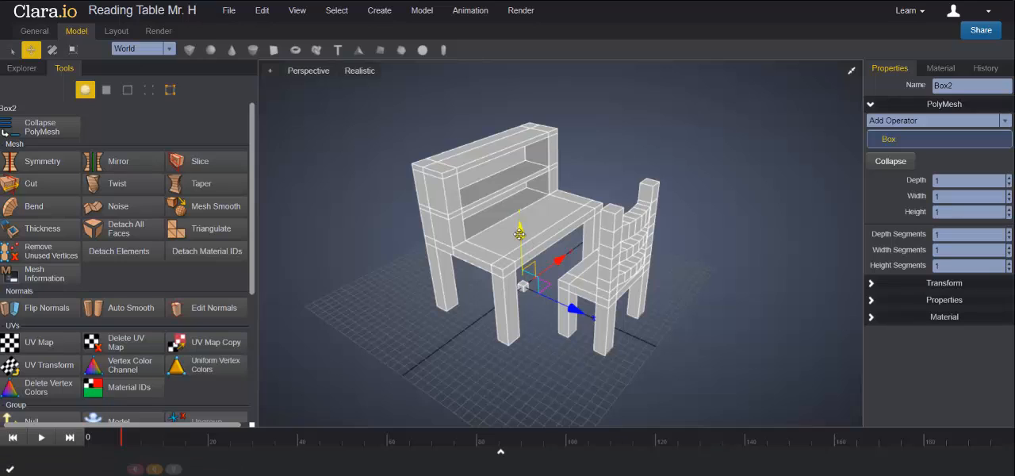
{"action": "left_click_drag", "start_coordinate": [519, 231], "coordinate": [516, 163]}
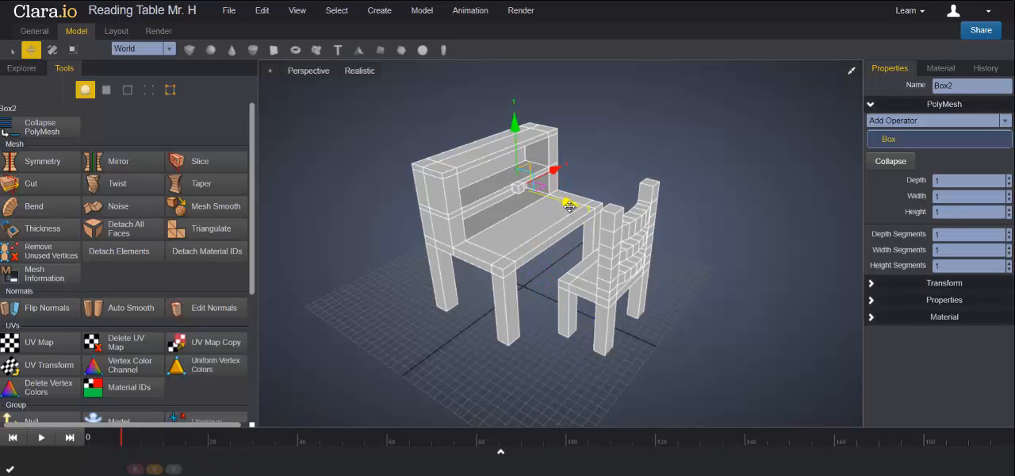
{"action": "left_click_drag", "start_coordinate": [565, 205], "coordinate": [576, 208]}
{"action": "key", "text": "f"}
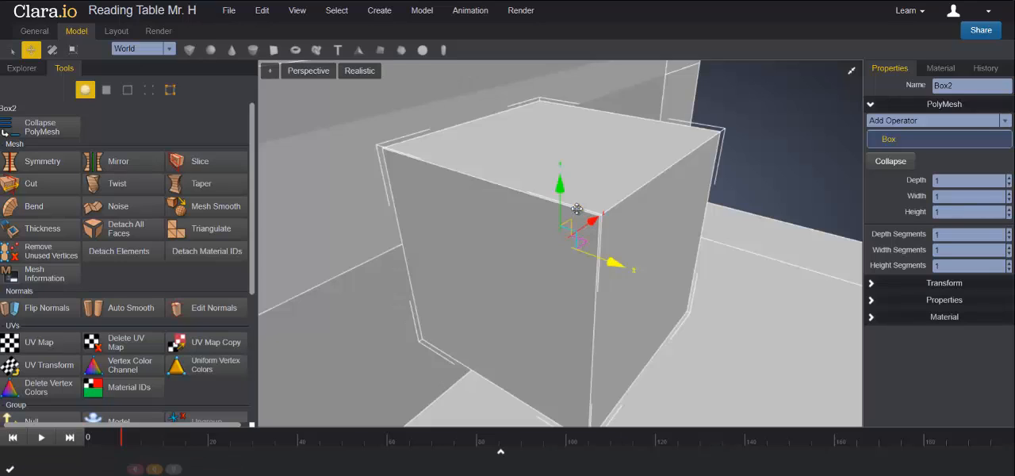
{"action": "scroll", "coordinate": [579, 225], "scroll_direction": "down", "scroll_amount": 6}
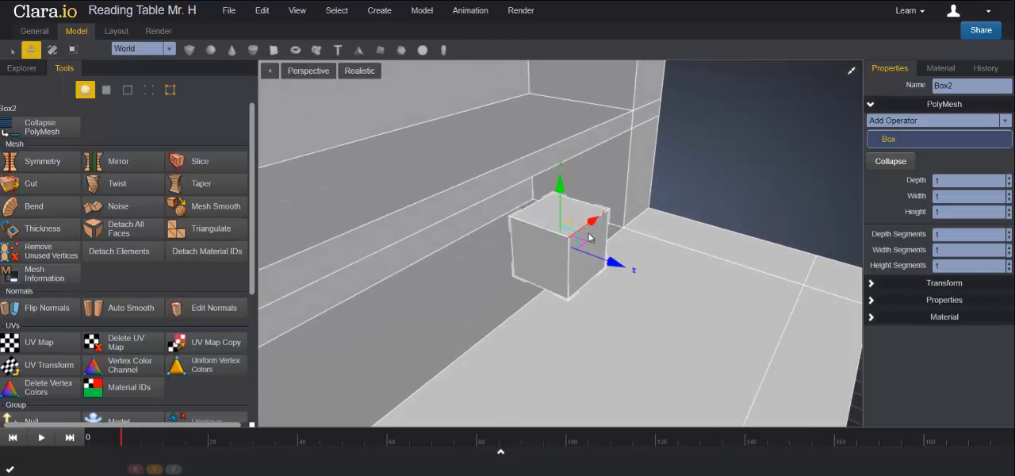
{"action": "scroll", "coordinate": [588, 237], "scroll_direction": "down", "scroll_amount": 3}
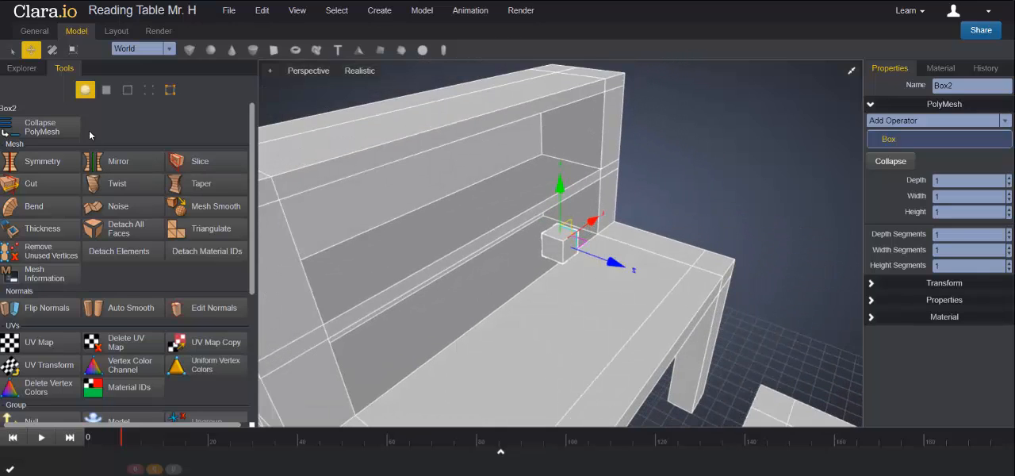
- Scale the small box non-uniformly into a thin, upright, book-shaped block standing on the tabletop
{"action": "left_click", "coordinate": [72, 49]}
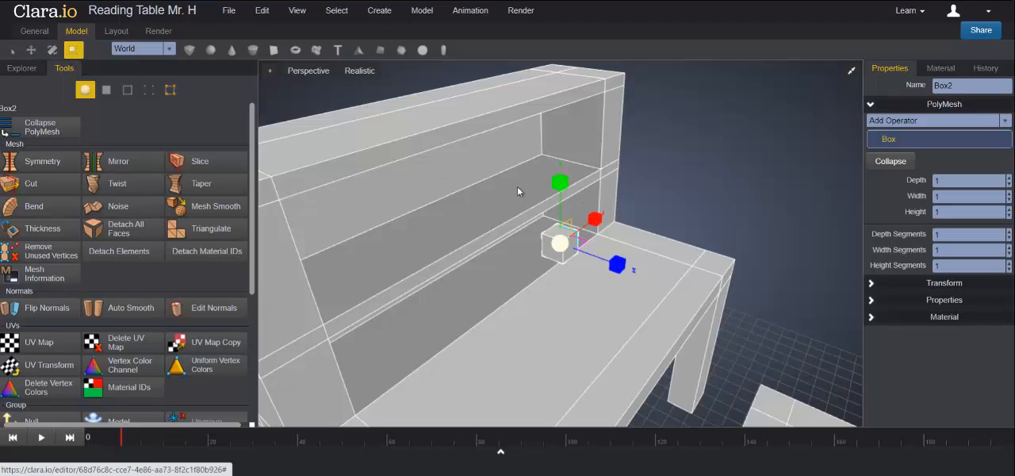
{"action": "left_click_drag", "start_coordinate": [569, 192], "coordinate": [661, 286]}
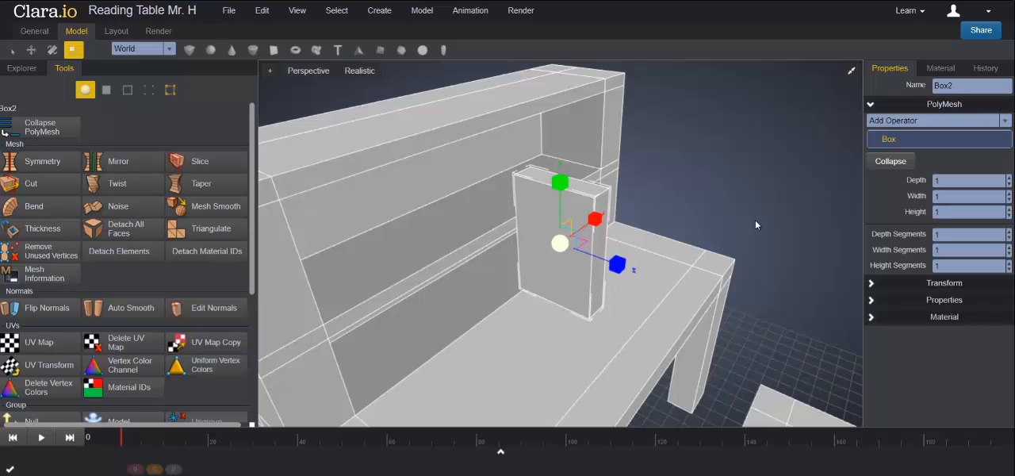
{"action": "middle_click_drag", "start_coordinate": [755, 220], "coordinate": [734, 221]}
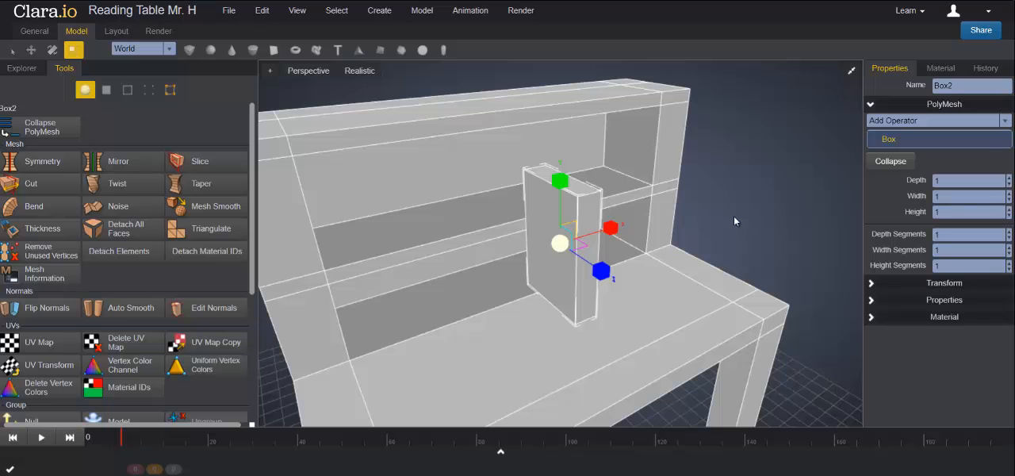
{"action": "scroll", "coordinate": [770, 220], "scroll_direction": "up", "scroll_amount": 3}
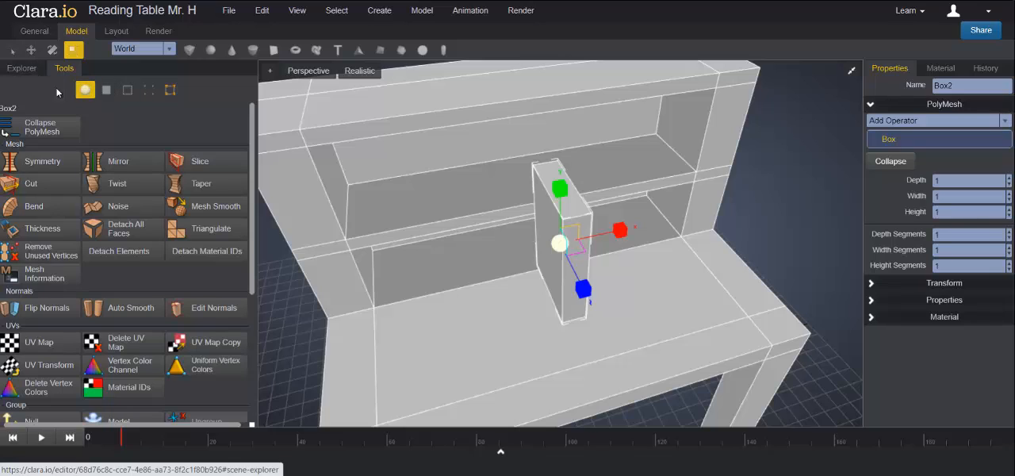
- Give the thin block 2 depth segments and 3 width segments
{"action": "left_click", "coordinate": [10, 53]}
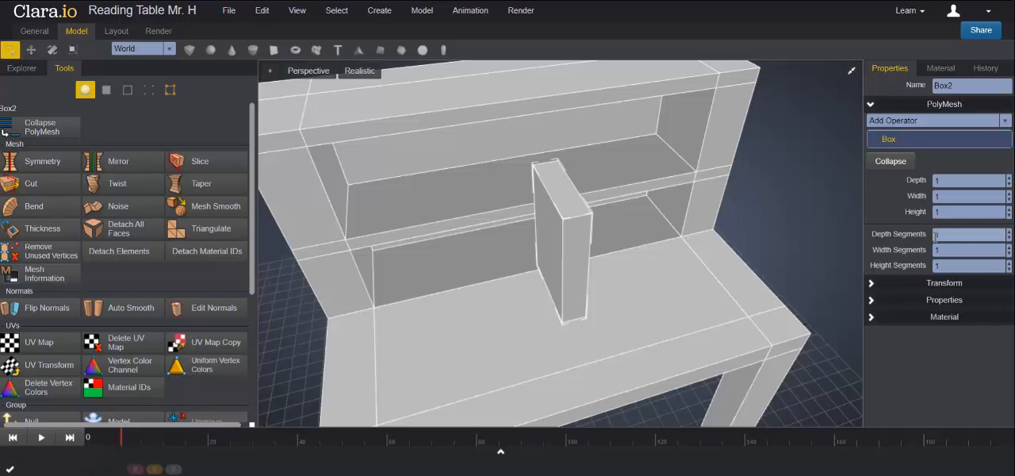
{"action": "left_click", "coordinate": [1009, 231]}
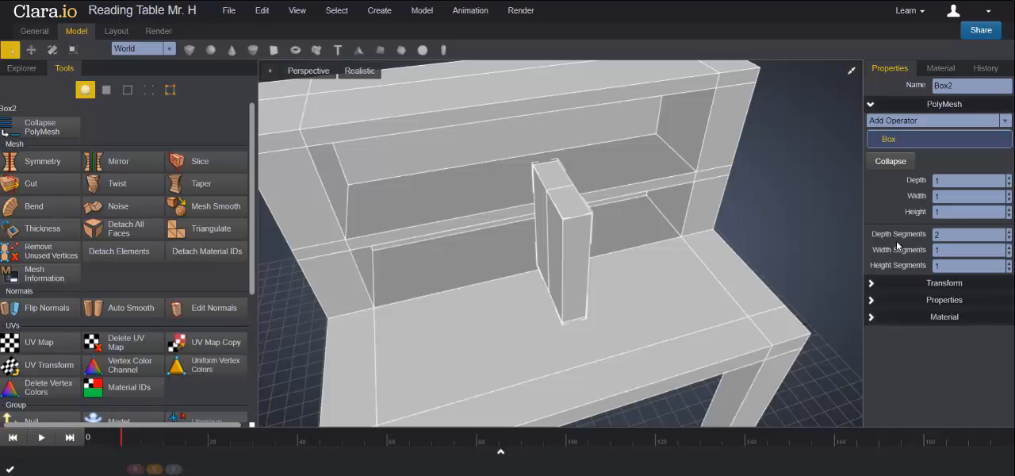
{"action": "left_click", "coordinate": [1009, 247]}
{"action": "left_click", "coordinate": [1010, 247]}
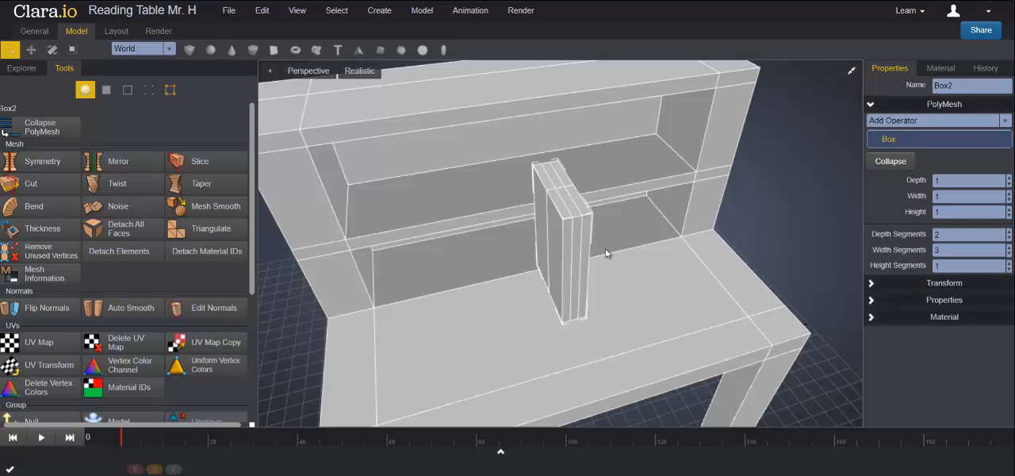
- Select the vertical edge loop around the middle of the thin block's depth and move it about -0.45 in Z, close to the shelf-side end
{"action": "middle_click_drag", "start_coordinate": [584, 264], "coordinate": [630, 262]}
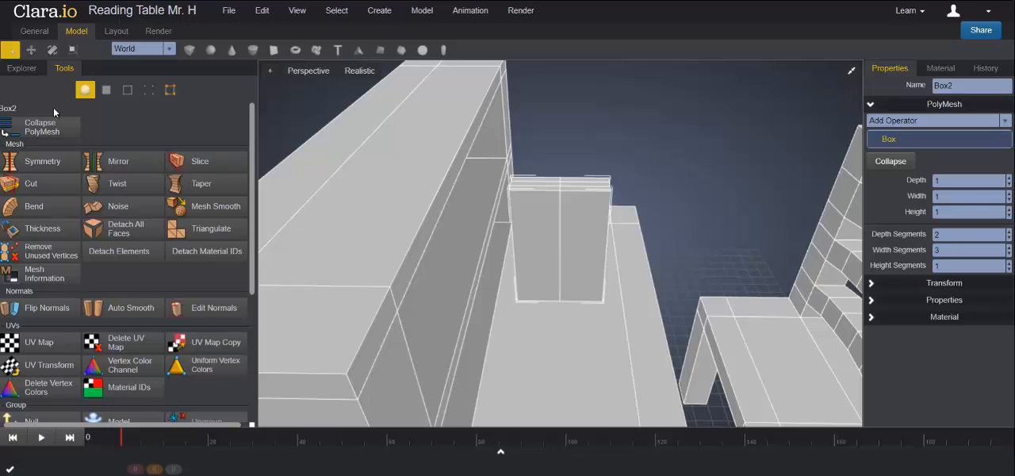
{"action": "left_click", "coordinate": [127, 92]}
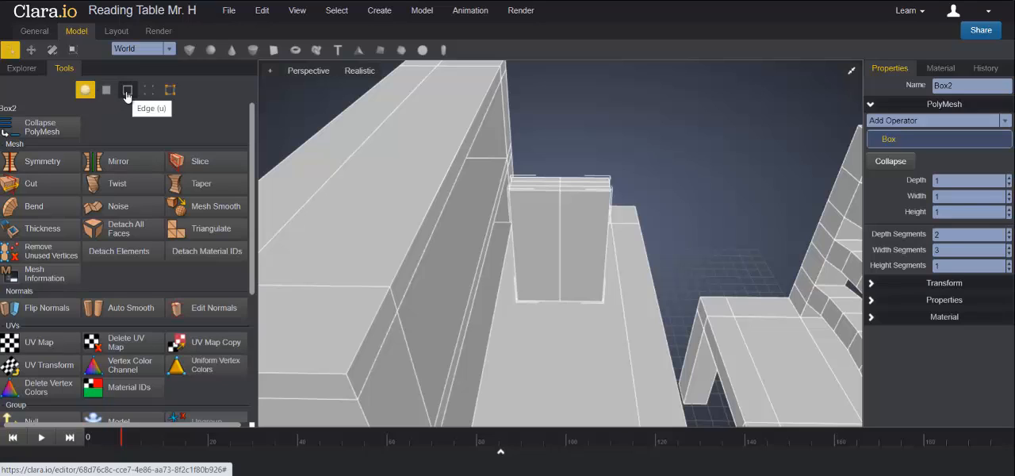
{"action": "left_click", "coordinate": [127, 92]}
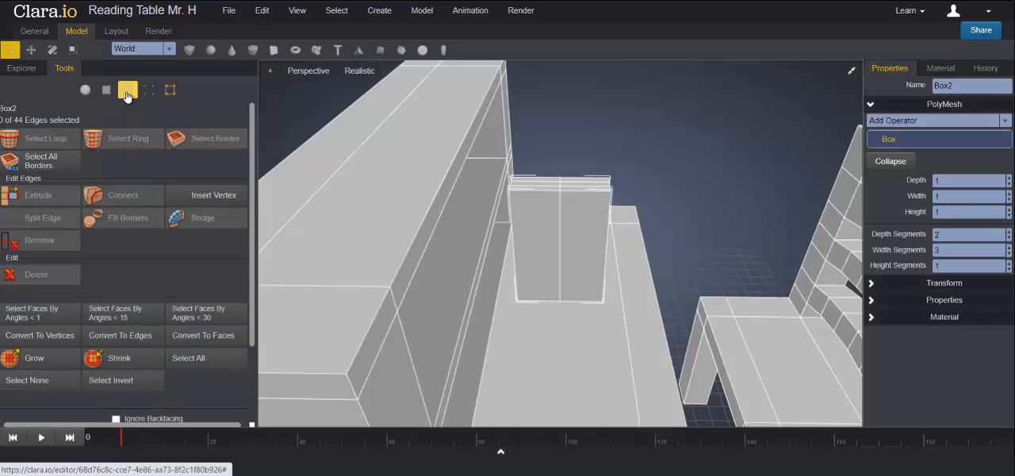
{"action": "left_click", "coordinate": [560, 218]}
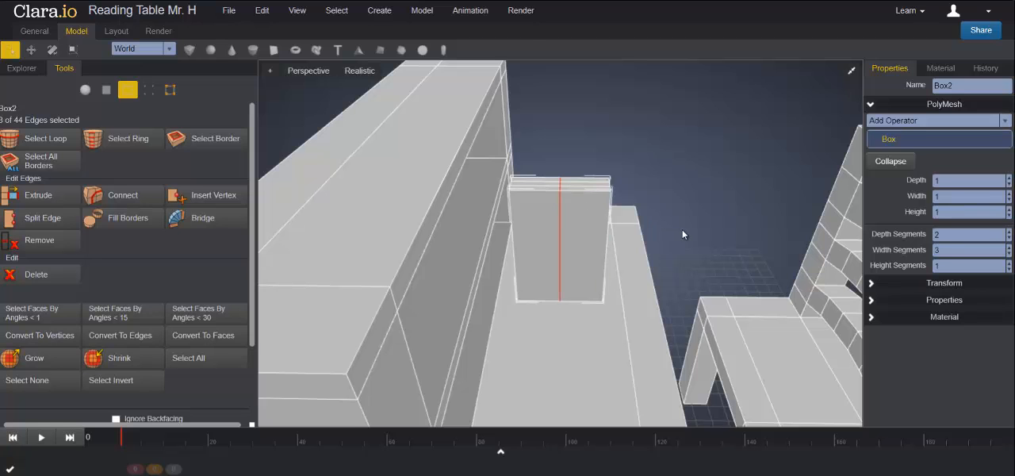
{"action": "mouse_move", "coordinate": [682, 230]}
{"action": "middle_mouse_down"}
{"action": "mouse_move", "coordinate": [564, 173]}
{"action": "mouse_move", "coordinate": [544, 190]}
{"action": "mouse_move", "coordinate": [690, 235]}
{"action": "middle_mouse_up"}
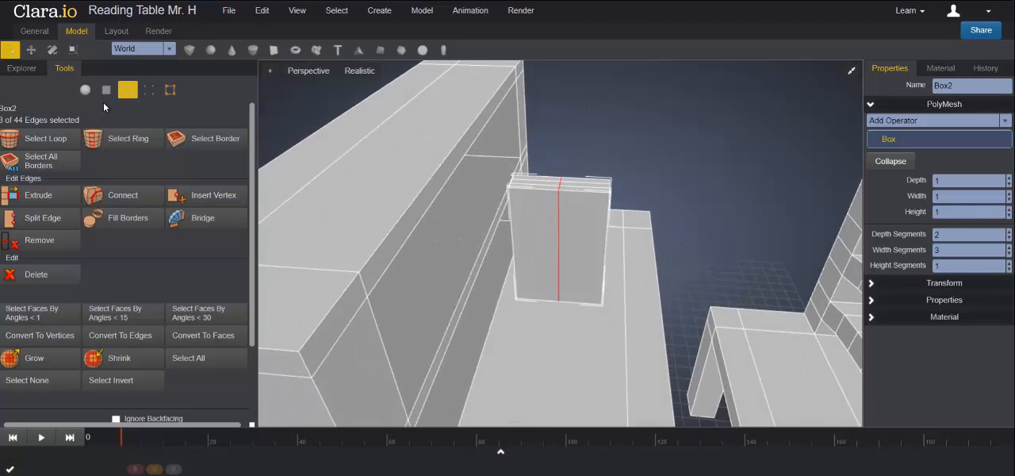
{"action": "left_click", "coordinate": [31, 50]}
{"action": "left_click_drag", "start_coordinate": [624, 246], "coordinate": [592, 242]}
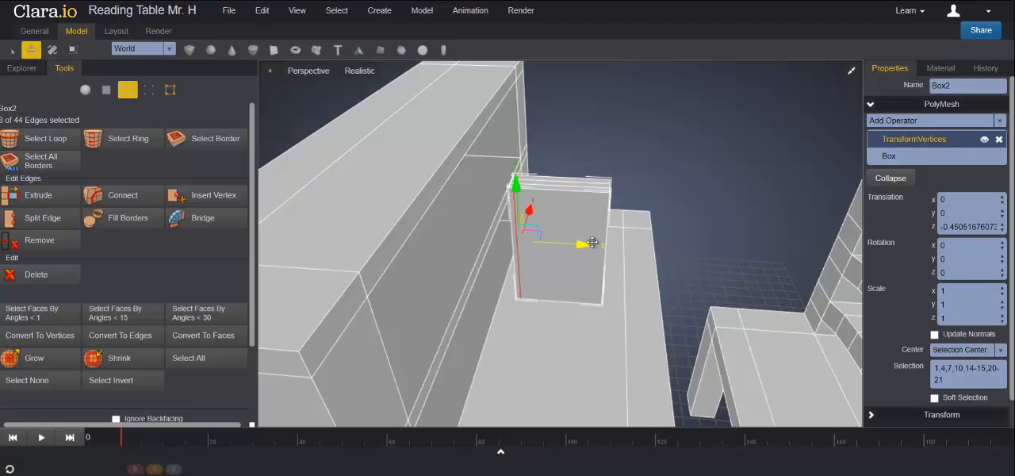
{"action": "middle_click_drag", "start_coordinate": [681, 236], "coordinate": [571, 317]}
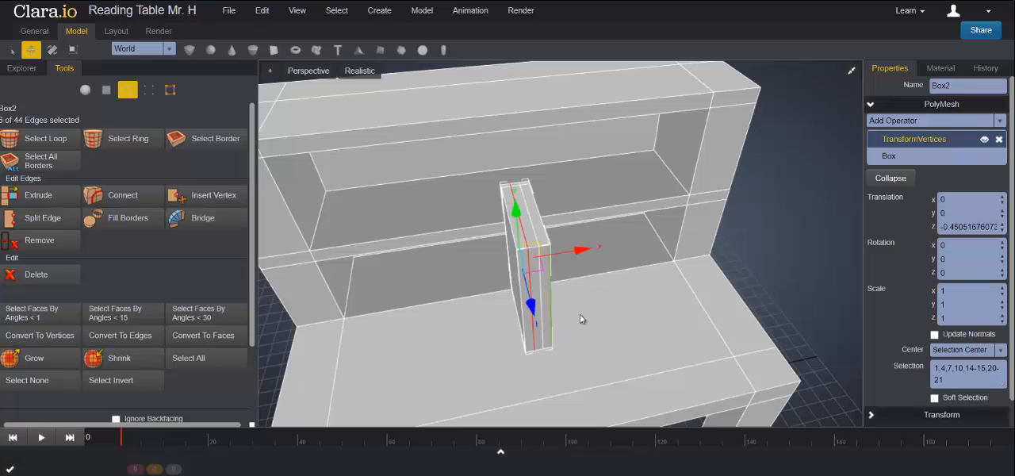
- Move the two lengthwise edge loops outward to form thin book covers, one about -0.29 in X and the other about 0.28 in X
{"action": "middle_click_drag", "start_coordinate": [578, 258], "coordinate": [623, 243]}
{"action": "scroll", "coordinate": [612, 245], "scroll_direction": "up", "scroll_amount": 3}
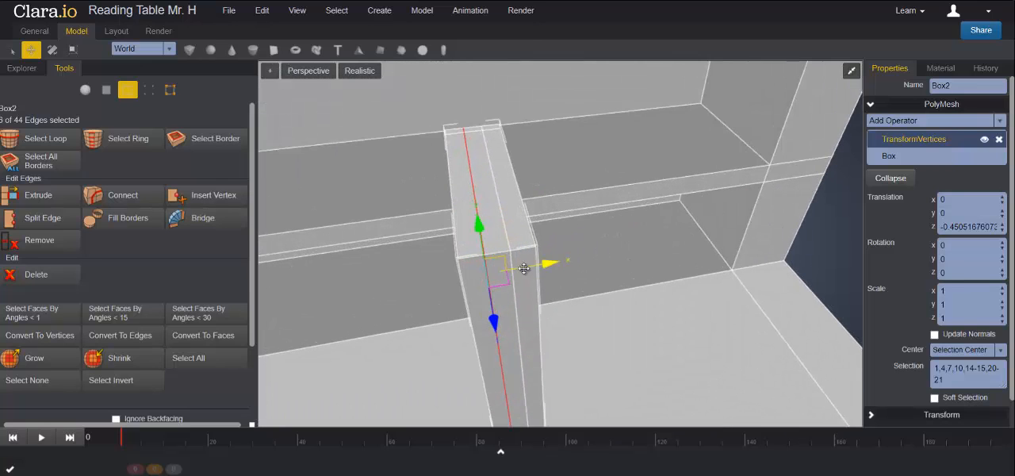
{"action": "left_click_drag", "start_coordinate": [551, 263], "coordinate": [540, 264]}
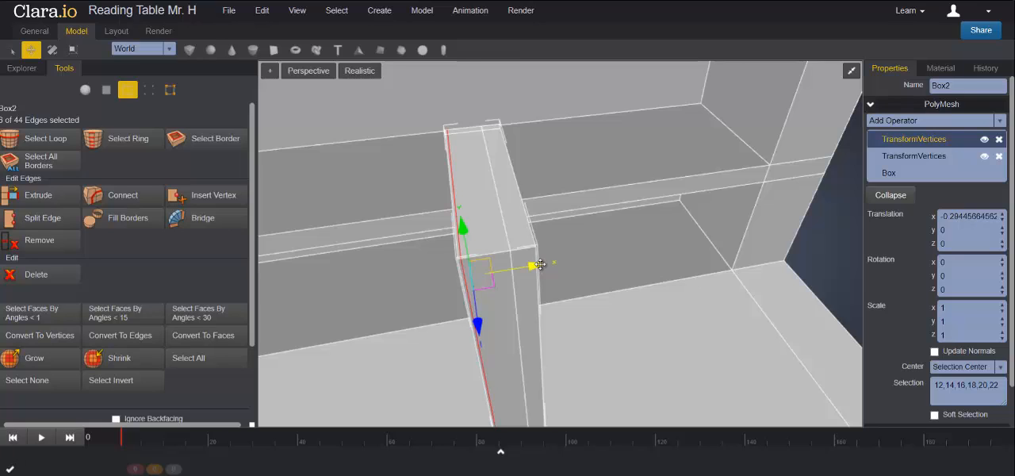
{"action": "left_click", "coordinate": [503, 230]}
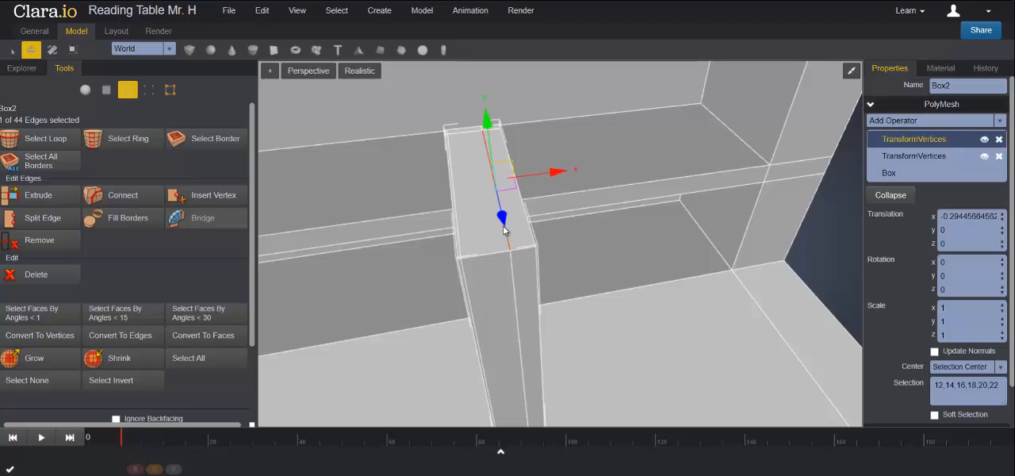
{"action": "left_click_drag", "start_coordinate": [561, 262], "coordinate": [573, 262]}
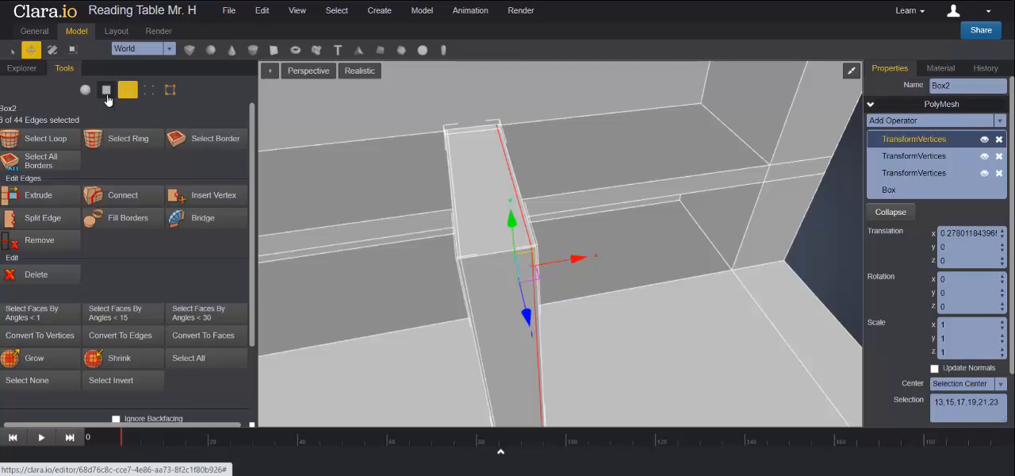
- Extrude the top, front and bottom faces between the book's covers by 0.2, then move them about -0.2 in Z
{"action": "left_click", "coordinate": [107, 93]}
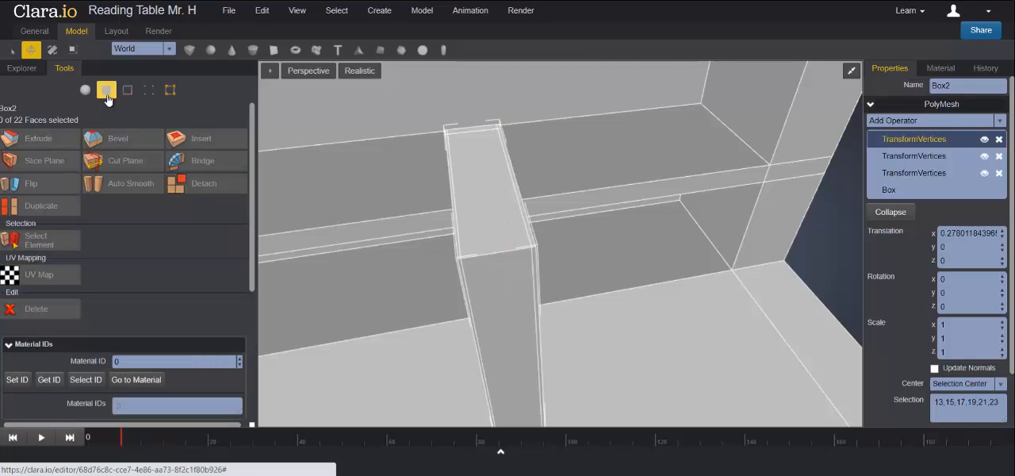
{"action": "left_click", "coordinate": [490, 218]}
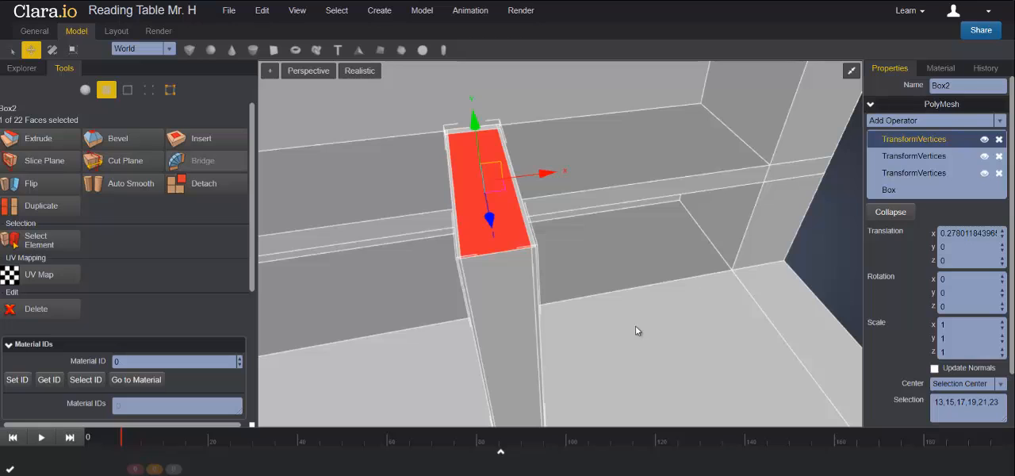
{"action": "right_click_drag", "start_coordinate": [635, 325], "coordinate": [609, 277]}
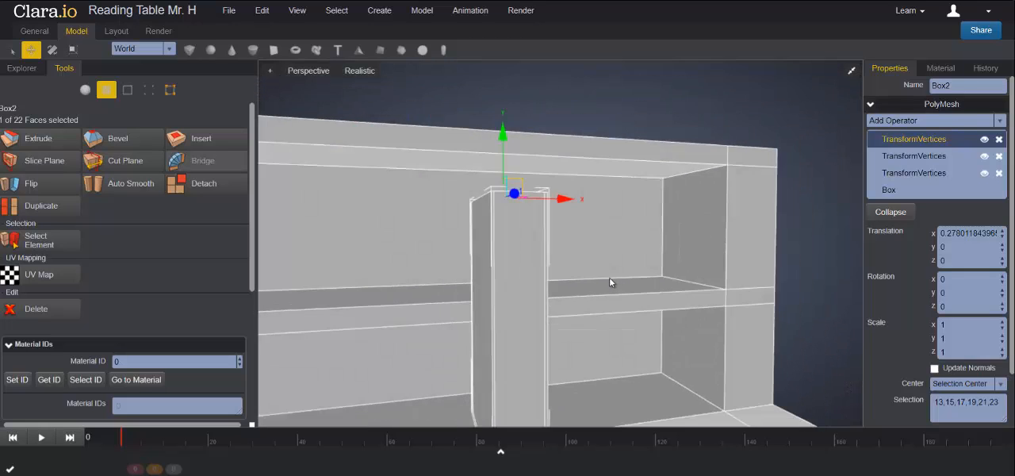
{"action": "scroll", "coordinate": [609, 283], "scroll_direction": "down", "scroll_amount": 3}
{"action": "left_click", "coordinate": [530, 274], "text": "shift"}
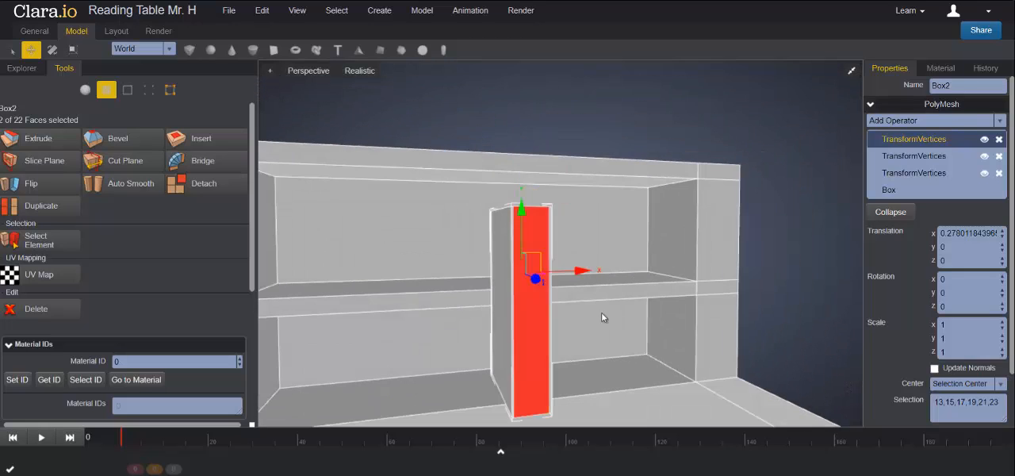
{"action": "right_click_drag", "start_coordinate": [652, 349], "coordinate": [555, 329]}
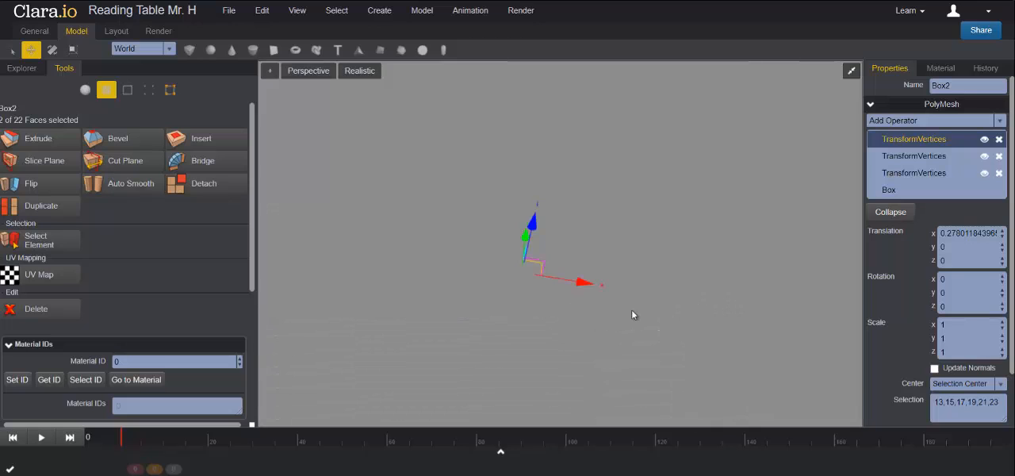
{"action": "scroll", "coordinate": [637, 309], "scroll_direction": "down", "scroll_amount": 3}
{"action": "left_click", "coordinate": [523, 406], "text": "shift"}
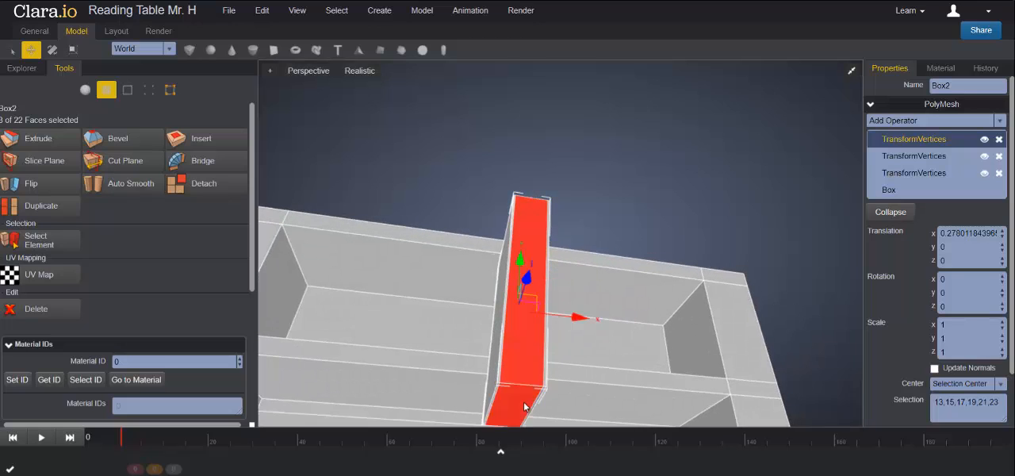
{"action": "right_click_drag", "start_coordinate": [605, 341], "coordinate": [713, 336]}
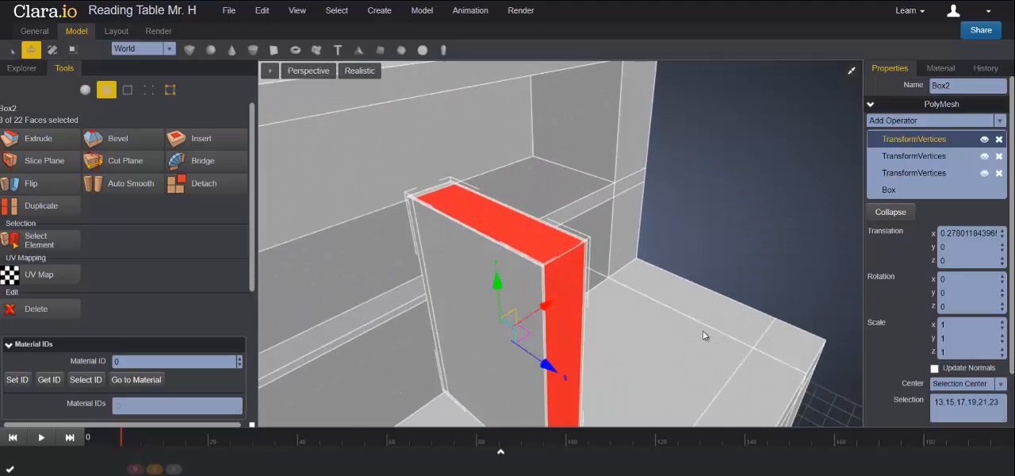
{"action": "left_click", "coordinate": [47, 145]}
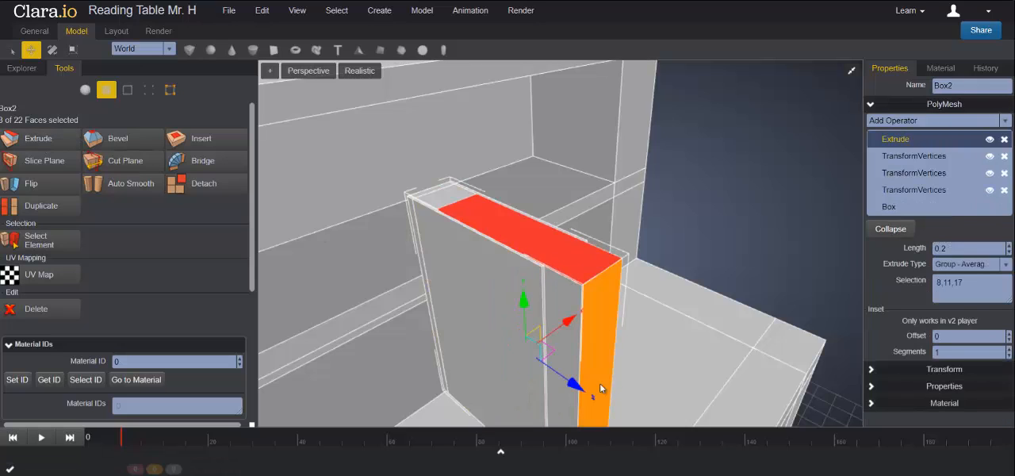
{"action": "left_click_drag", "start_coordinate": [575, 389], "coordinate": [559, 376]}
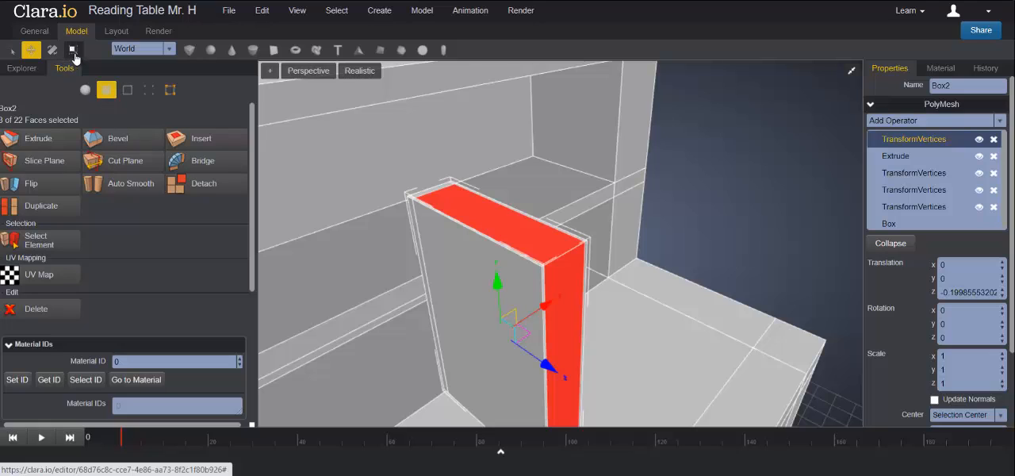
- Scale the extruded page faces to about 0.95 in Z and 0.96 in Y so they sit inside the covers
{"action": "left_click", "coordinate": [73, 50]}
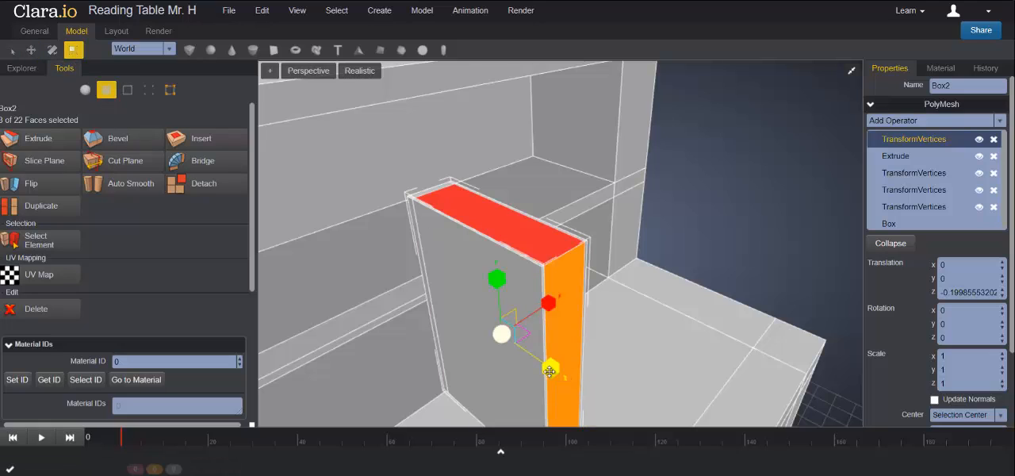
{"action": "left_click_drag", "start_coordinate": [548, 371], "coordinate": [547, 377]}
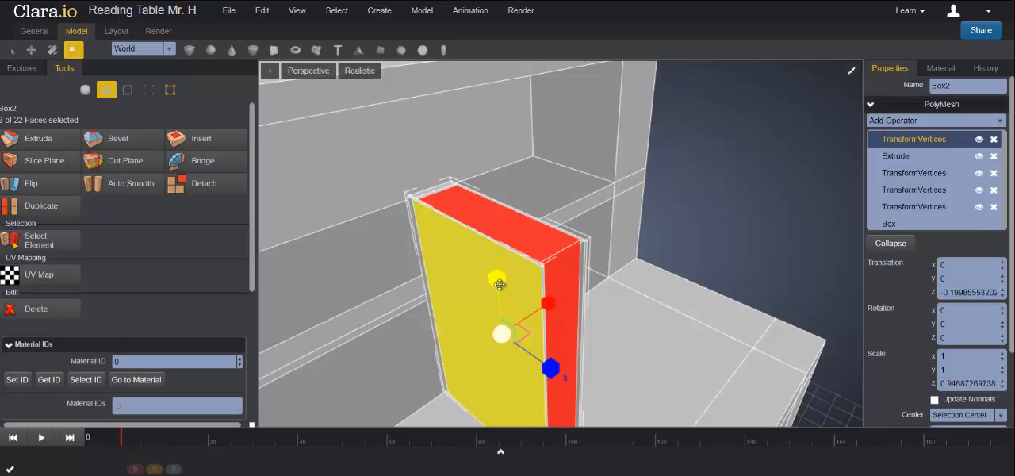
{"action": "left_click_drag", "start_coordinate": [499, 284], "coordinate": [499, 285]}
{"action": "middle_click_drag", "start_coordinate": [666, 321], "coordinate": [668, 286]}
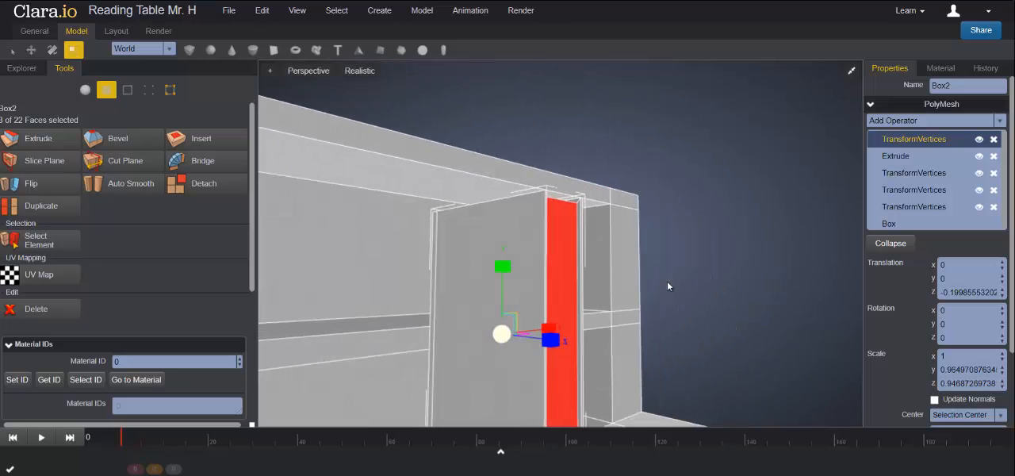
- Return to whole-object editing and raise the book well above the tabletop along Y
{"action": "left_click", "coordinate": [85, 90]}
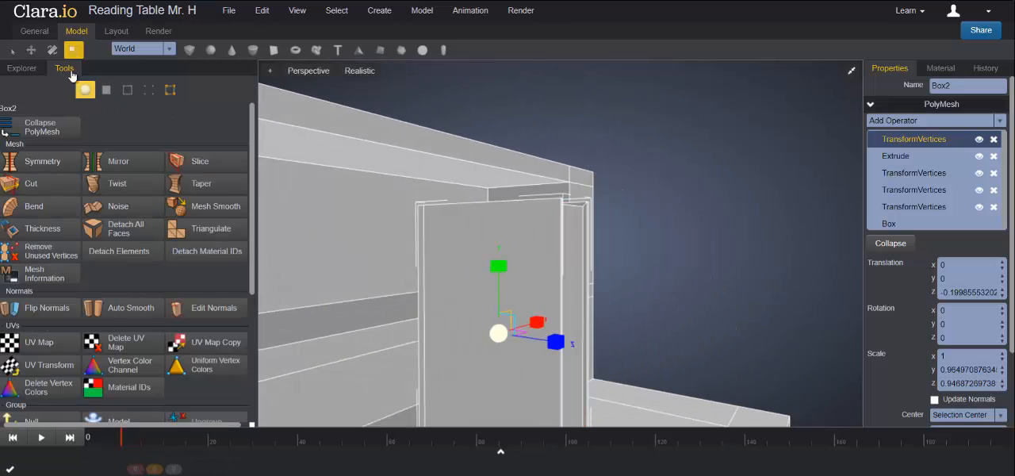
{"action": "left_click", "coordinate": [31, 49]}
{"action": "left_click_drag", "start_coordinate": [499, 271], "coordinate": [499, 99]}
{"action": "right_click_drag", "start_coordinate": [645, 296], "coordinate": [596, 333]}
{"action": "right_click_drag", "start_coordinate": [658, 257], "coordinate": [581, 277]}
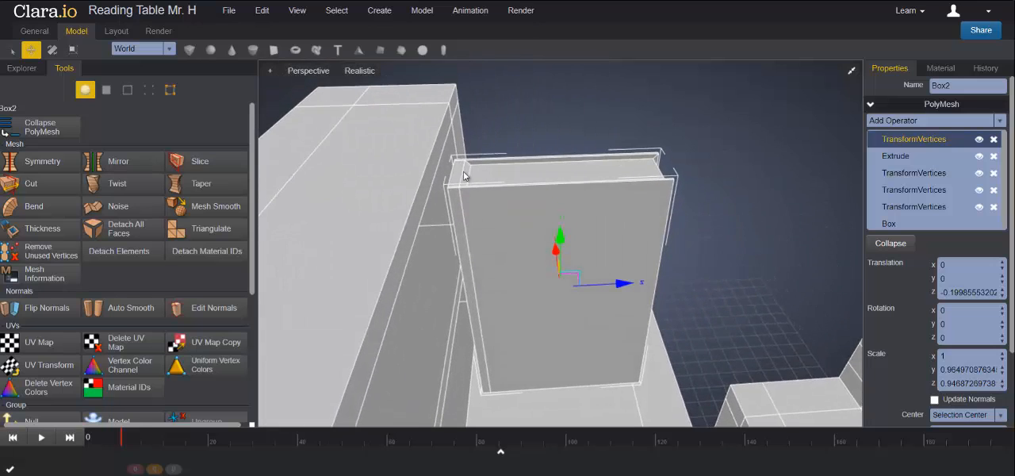
{"action": "right_click_drag", "start_coordinate": [492, 209], "coordinate": [390, 183]}
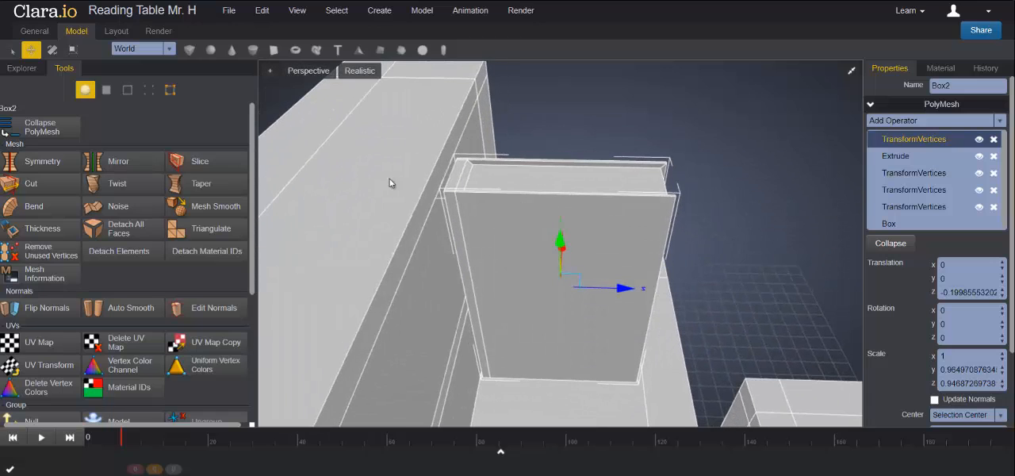
- In a top wireframe view, select the four inner page vertices near the spine and move them about -0.025 in Z
{"action": "left_click", "coordinate": [148, 89]}
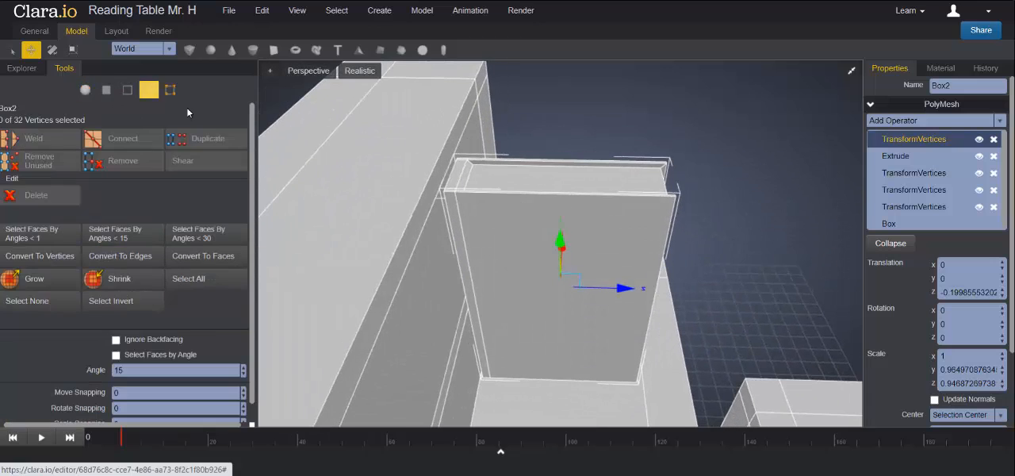
{"action": "left_click", "coordinate": [852, 71]}
{"action": "scroll", "coordinate": [728, 331], "scroll_direction": "down", "scroll_amount": 8}
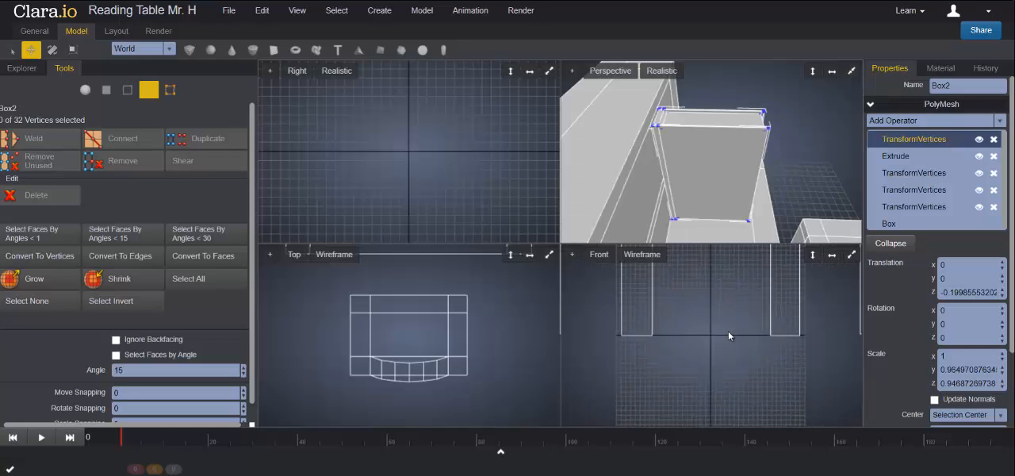
{"action": "scroll", "coordinate": [725, 341], "scroll_direction": "up", "scroll_amount": 2}
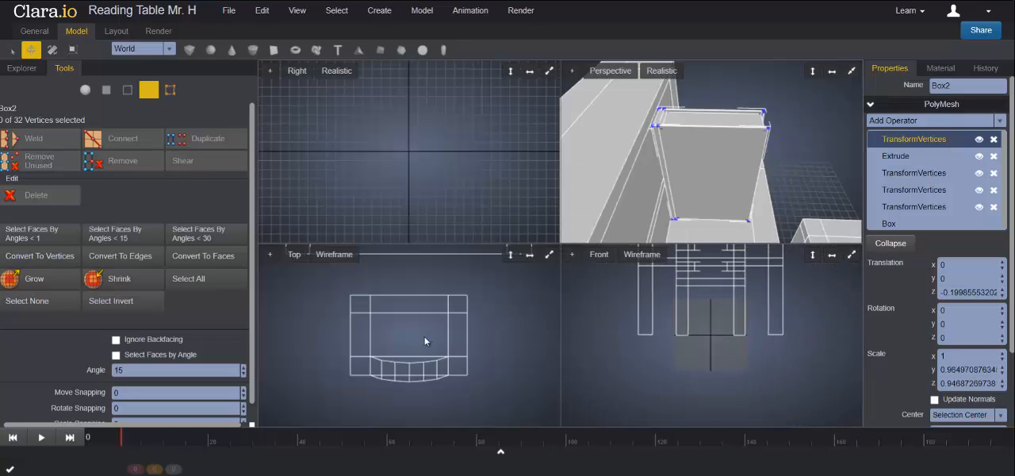
{"action": "scroll", "coordinate": [423, 326], "scroll_direction": "down", "scroll_amount": 5}
{"action": "scroll", "coordinate": [417, 295], "scroll_direction": "up", "scroll_amount": 1}
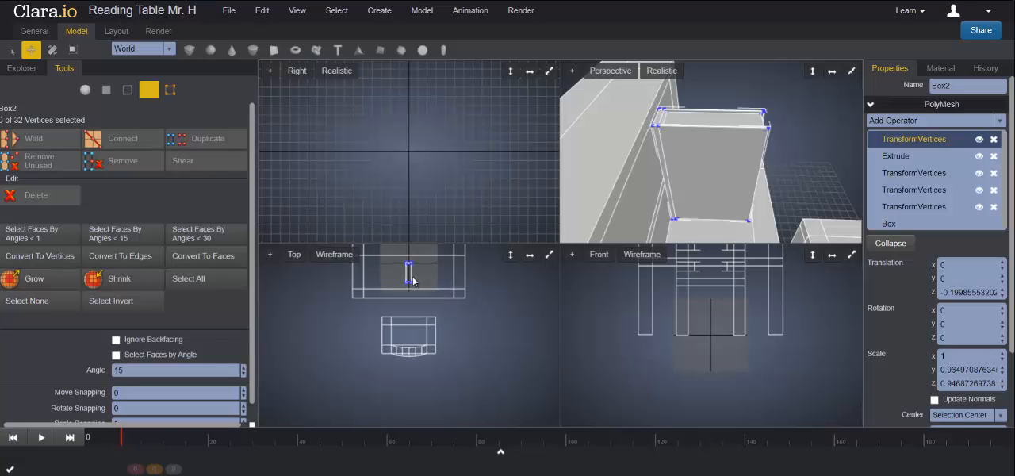
{"action": "left_click", "coordinate": [547, 255]}
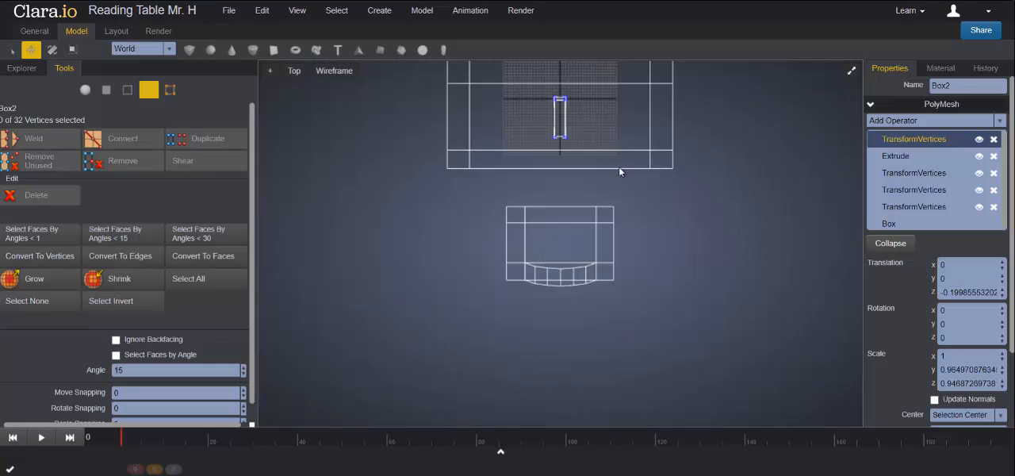
{"action": "key", "text": "f"}
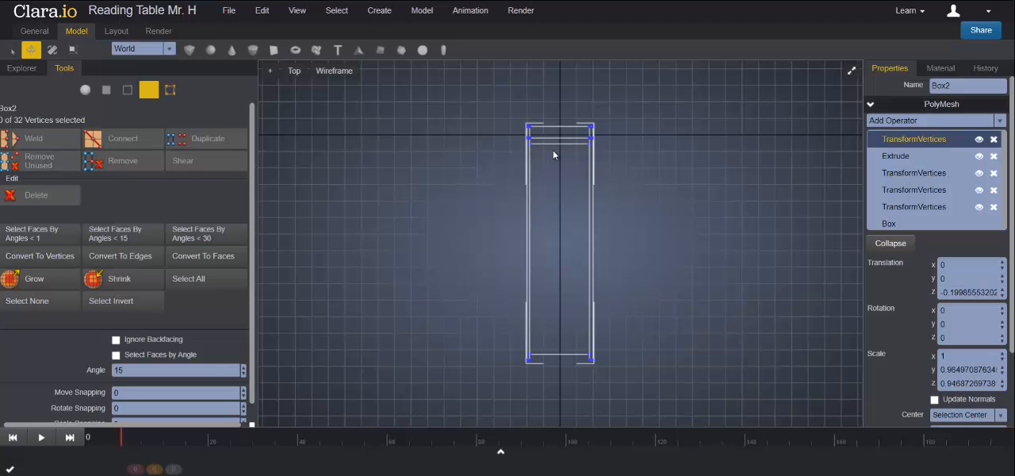
{"action": "left_click_drag", "start_coordinate": [612, 155], "coordinate": [522, 143]}
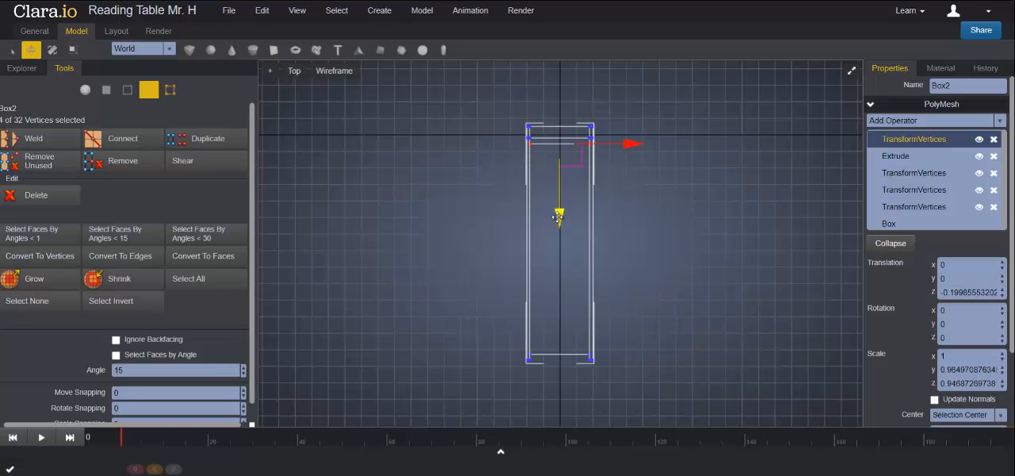
{"action": "left_click_drag", "start_coordinate": [559, 218], "coordinate": [559, 210]}
{"action": "left_click", "coordinate": [851, 72]}
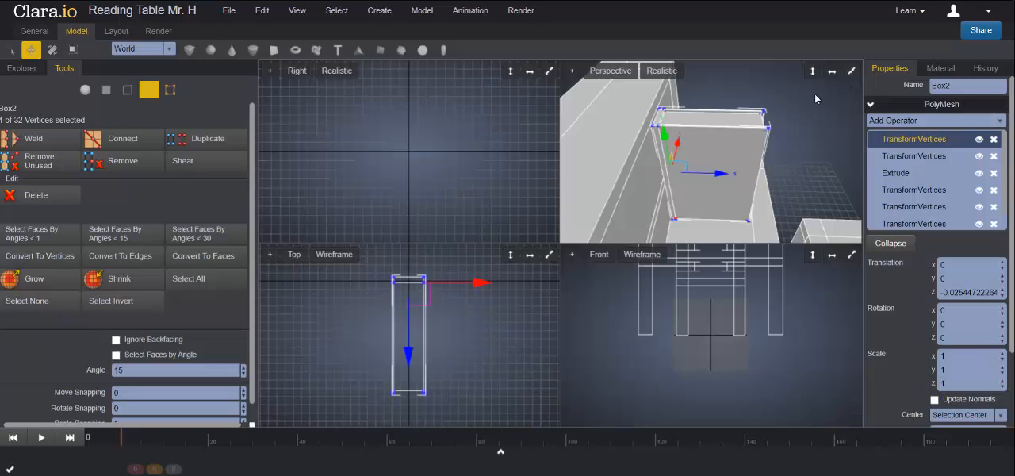
{"action": "left_click", "coordinate": [851, 72]}
{"action": "left_click", "coordinate": [713, 235]}
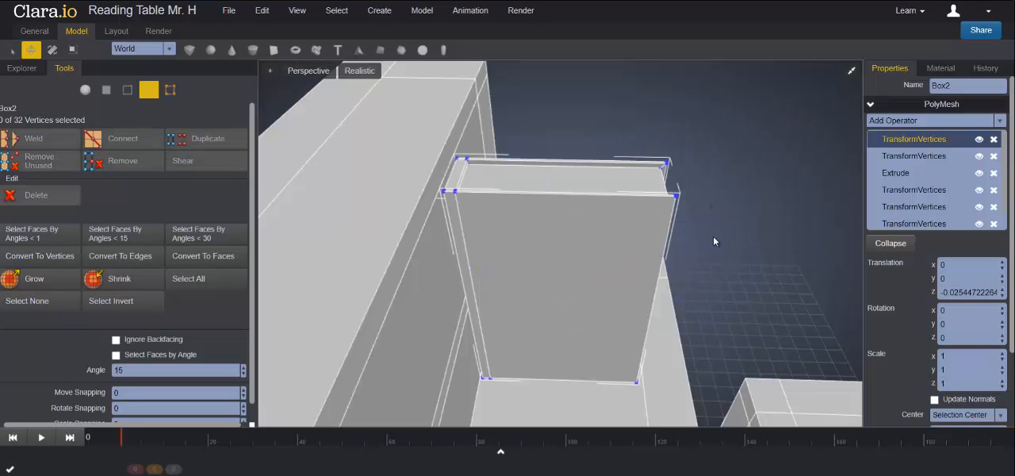
- Lower the whole book along Y until it stands on the tabletop in front of the shelf
{"action": "right_click_drag", "start_coordinate": [752, 257], "coordinate": [732, 241]}
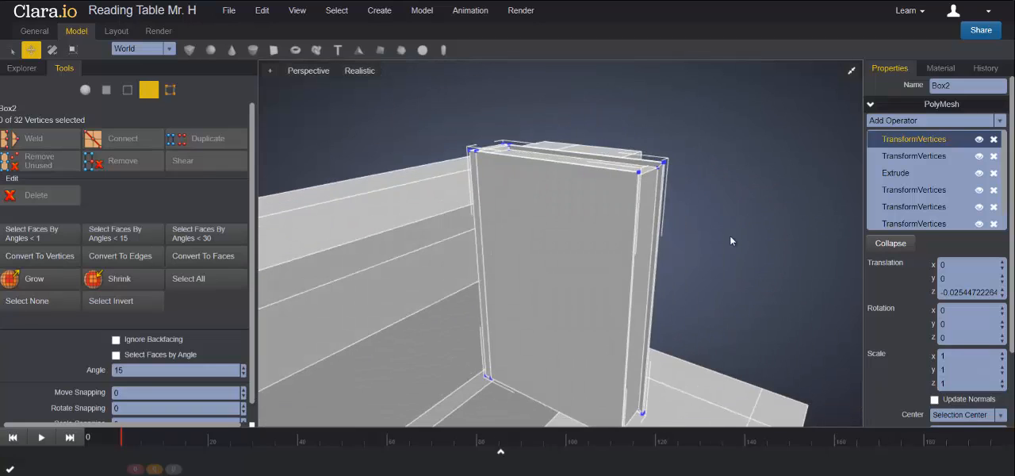
{"action": "left_click", "coordinate": [85, 89]}
{"action": "scroll", "coordinate": [598, 211], "scroll_direction": "down", "scroll_amount": 5}
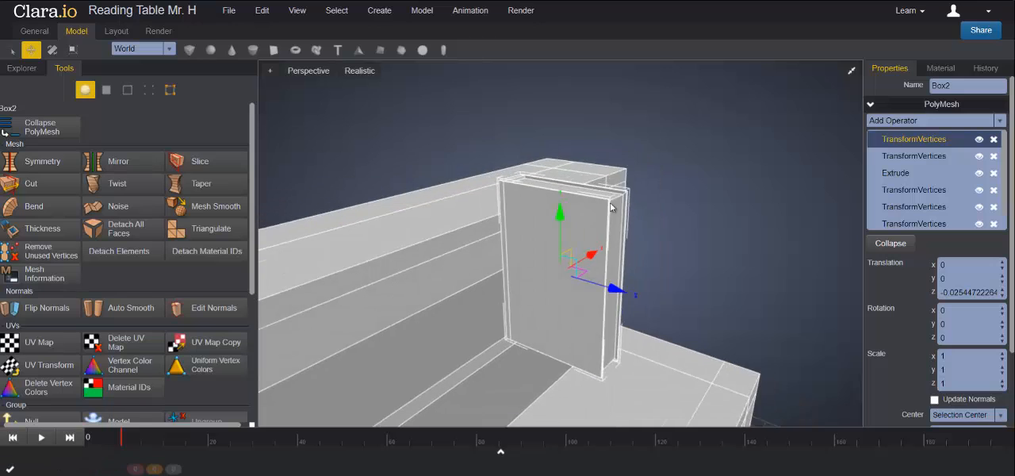
{"action": "left_click_drag", "start_coordinate": [561, 206], "coordinate": [562, 292]}
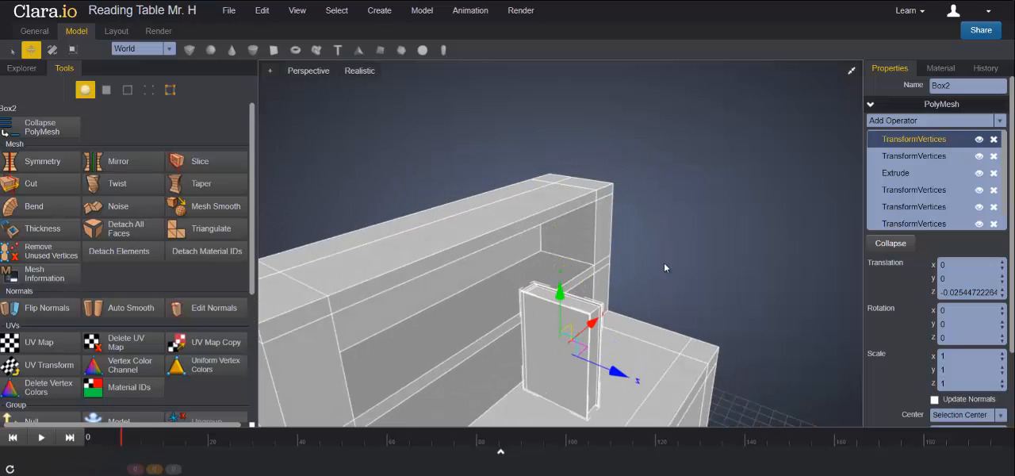
{"action": "right_click_drag", "start_coordinate": [666, 262], "coordinate": [646, 280]}
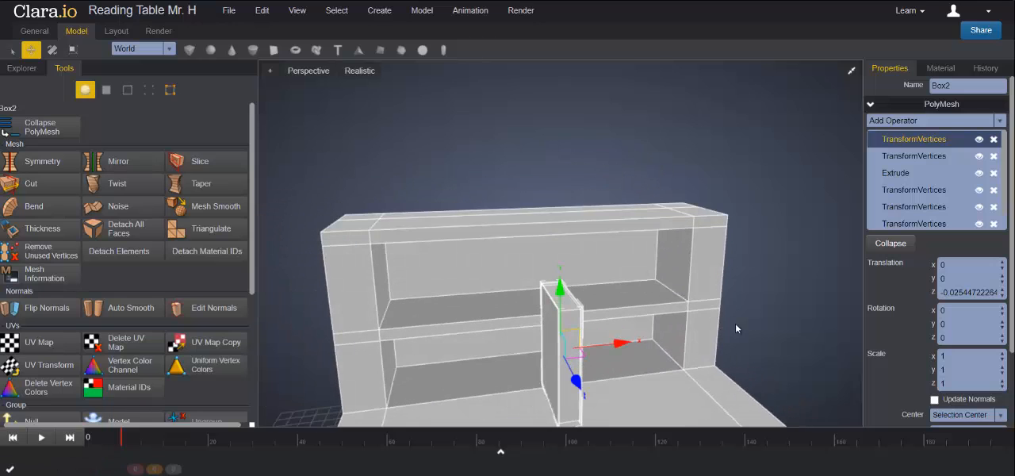
{"action": "right_click_drag", "start_coordinate": [737, 324], "coordinate": [741, 236]}
{"action": "mouse_move", "coordinate": [529, 163]}
{"action": "left_mouse_down"}
{"action": "mouse_move", "coordinate": [530, 198]}
{"action": "mouse_move", "coordinate": [523, 167]}
{"action": "left_mouse_up"}
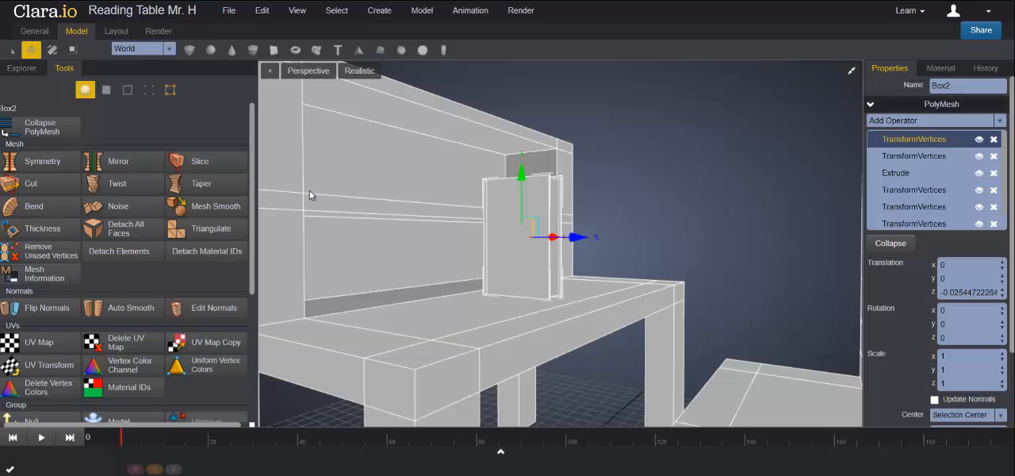
- Scale the whole book down in height along Y and in depth along Z
{"action": "left_click", "coordinate": [73, 49]}
{"action": "right_click_drag", "start_coordinate": [657, 241], "coordinate": [584, 259]}
{"action": "left_click_drag", "start_coordinate": [518, 176], "coordinate": [520, 197]}
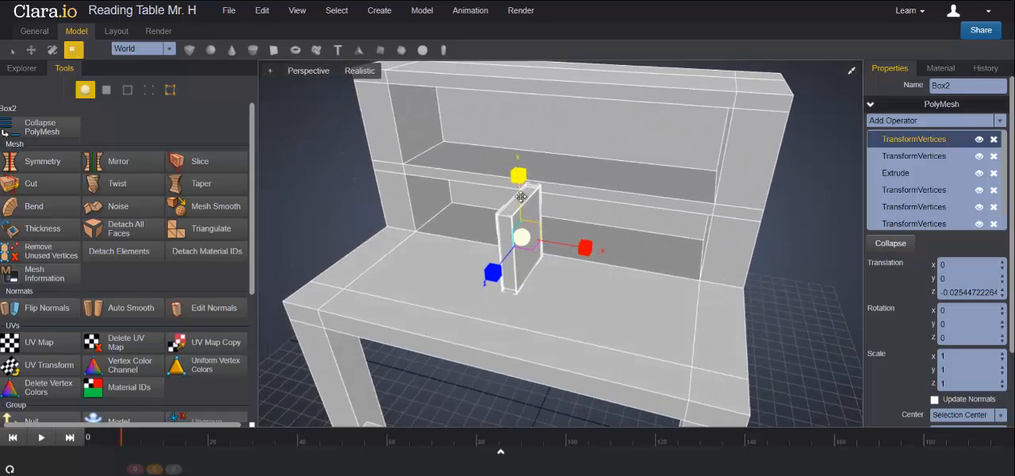
{"action": "left_click_drag", "start_coordinate": [490, 272], "coordinate": [499, 264]}
{"action": "right_click_drag", "start_coordinate": [601, 281], "coordinate": [606, 231]}
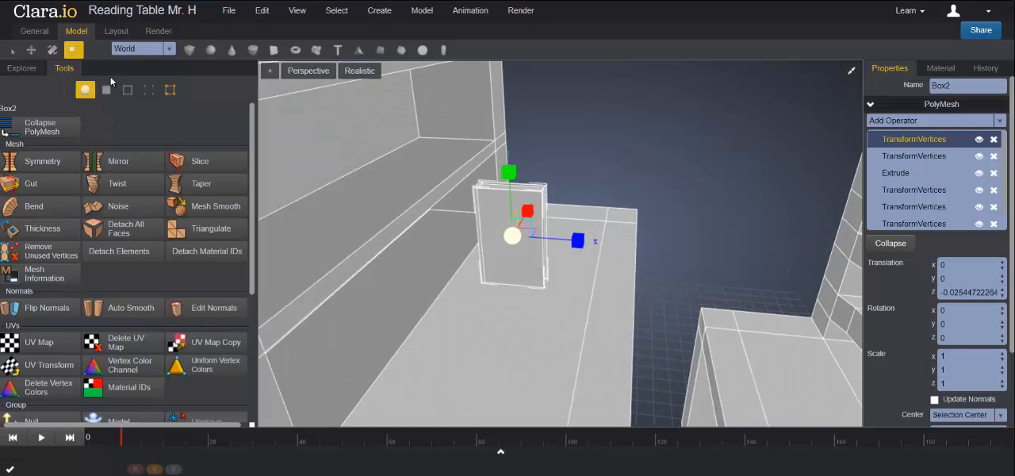
- Raise the book along Y to the upper shelf level and push it back along Z into the shelf
{"action": "left_click", "coordinate": [31, 49]}
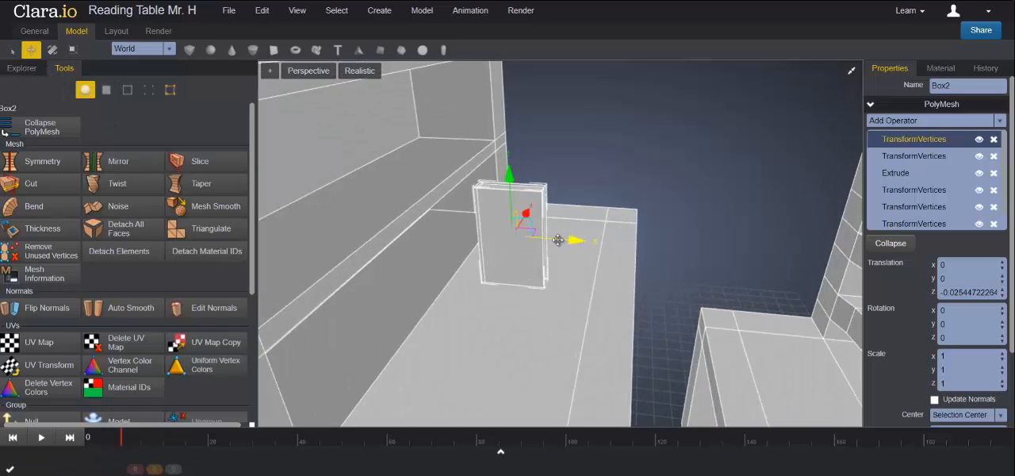
{"action": "left_click_drag", "start_coordinate": [558, 241], "coordinate": [503, 238]}
{"action": "right_click_drag", "start_coordinate": [544, 263], "coordinate": [585, 252]}
{"action": "left_click_drag", "start_coordinate": [458, 166], "coordinate": [450, 97]}
{"action": "right_click_drag", "start_coordinate": [566, 209], "coordinate": [598, 241]}
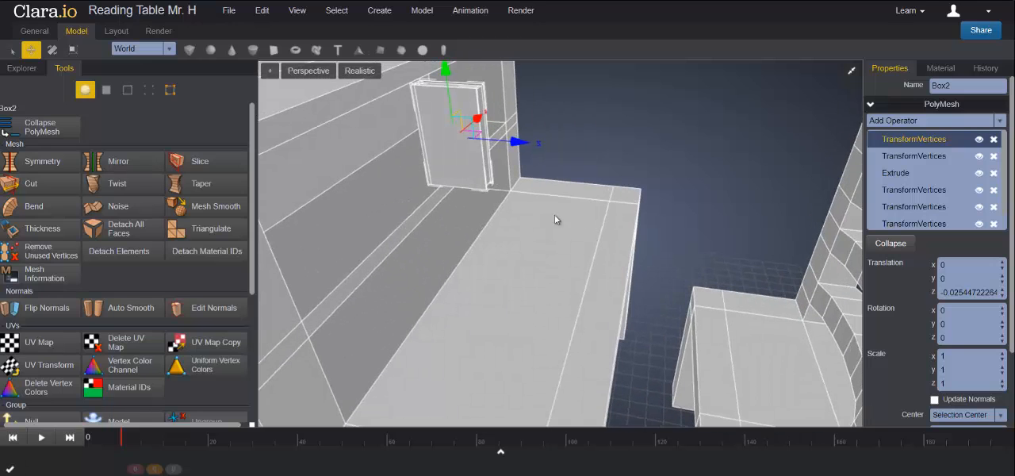
{"action": "left_click_drag", "start_coordinate": [518, 142], "coordinate": [470, 139]}
- Pull the raised book forward along Z so it sits clear in front of the shelf
{"action": "right_click_drag", "start_coordinate": [508, 189], "coordinate": [516, 148]}
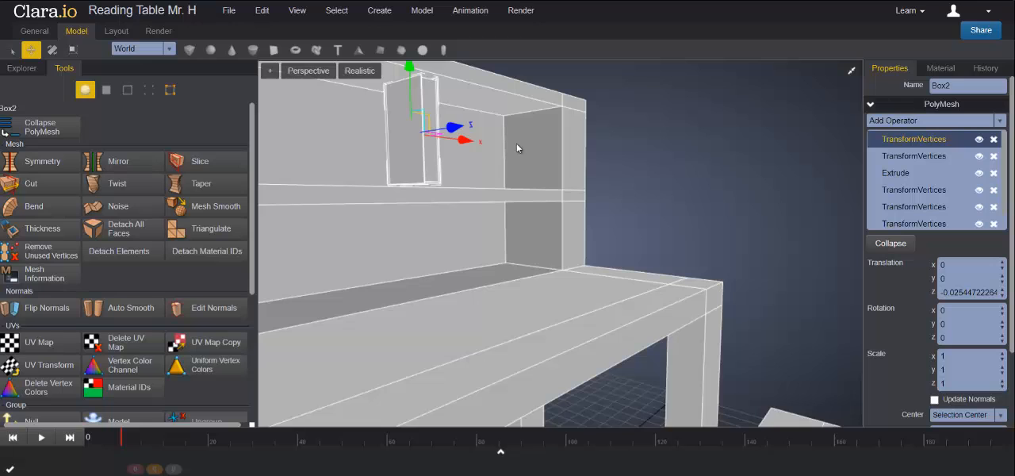
{"action": "right_click_drag", "start_coordinate": [527, 210], "coordinate": [499, 175]}
{"action": "left_click_drag", "start_coordinate": [501, 167], "coordinate": [656, 180]}
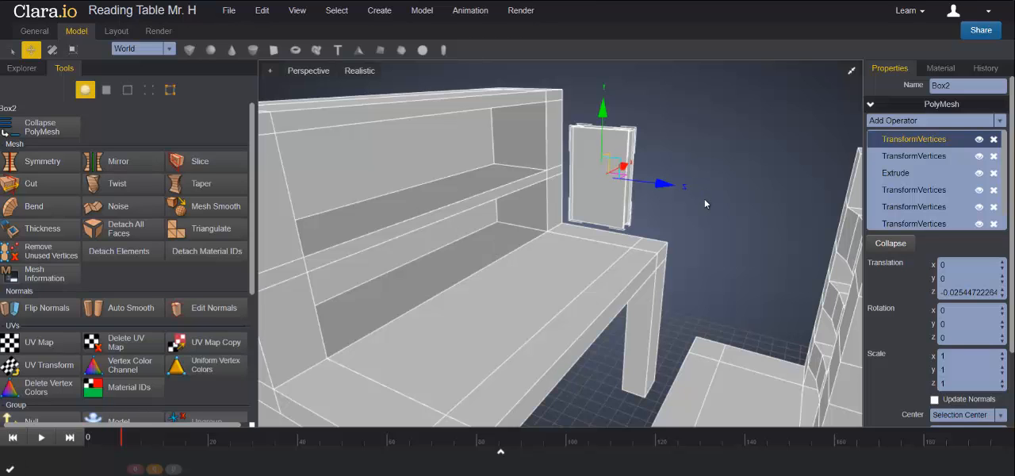
- Clone the book as a Copy and move the clone along positive X toward the shelf's side wall
{"action": "right_click_drag", "start_coordinate": [582, 217], "coordinate": [641, 226]}
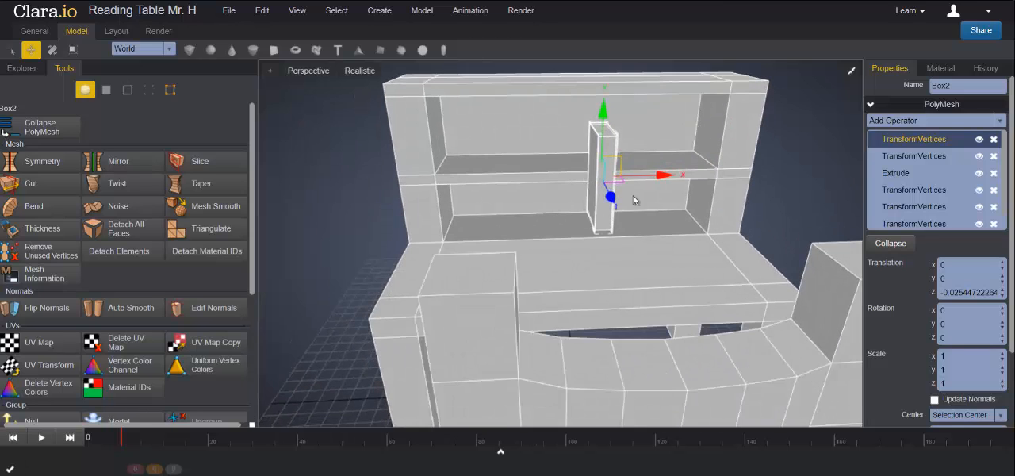
{"action": "right_click_drag", "start_coordinate": [630, 181], "coordinate": [591, 174]}
{"action": "right_click", "coordinate": [592, 175]}
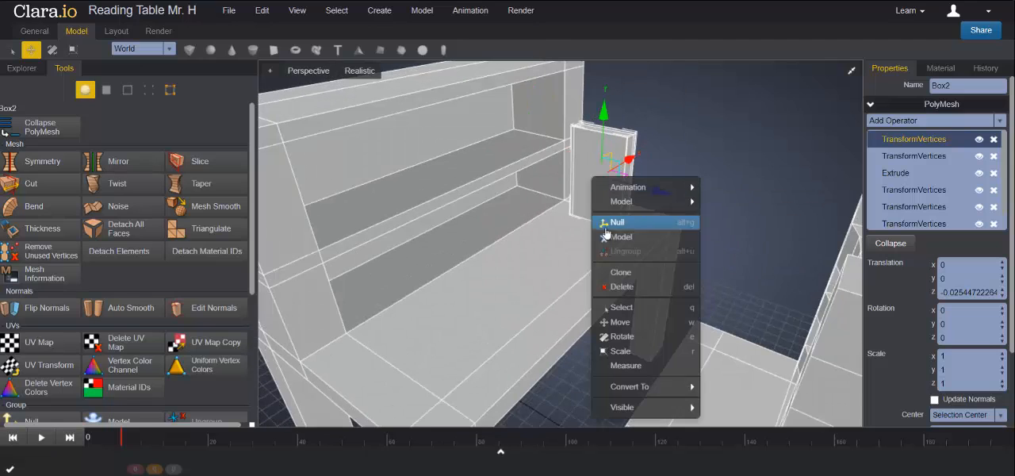
{"action": "left_click", "coordinate": [620, 272]}
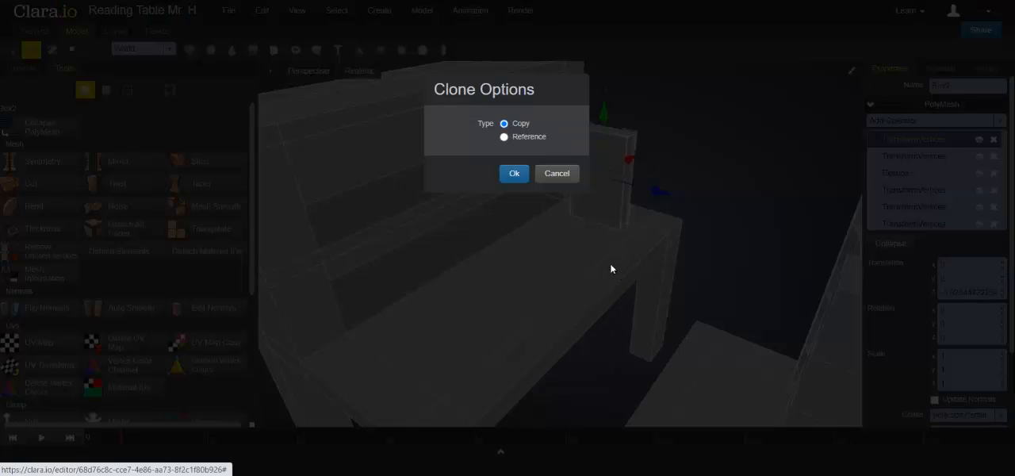
{"action": "left_click", "coordinate": [514, 175]}
{"action": "mouse_move", "coordinate": [682, 224]}
{"action": "right_mouse_down"}
{"action": "mouse_move", "coordinate": [691, 227]}
{"action": "mouse_move", "coordinate": [668, 191]}
{"action": "right_mouse_up"}
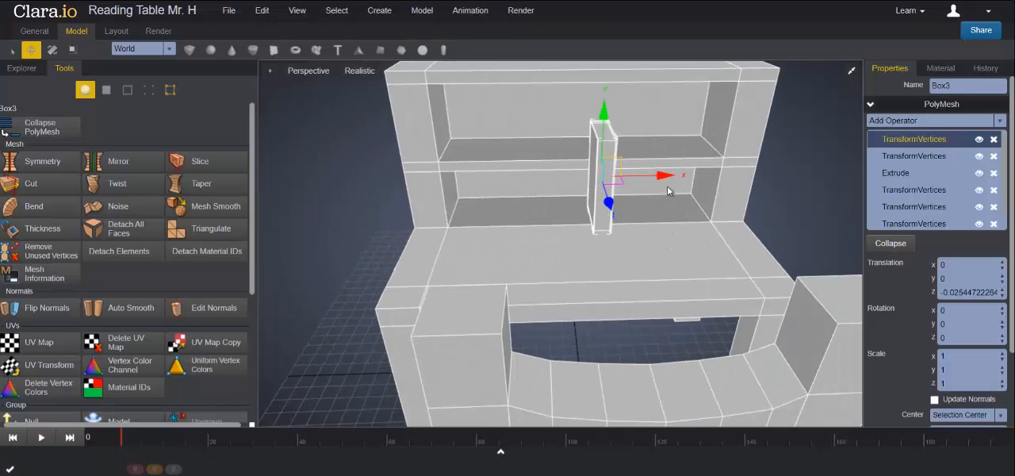
{"action": "left_click_drag", "start_coordinate": [664, 176], "coordinate": [697, 178]}
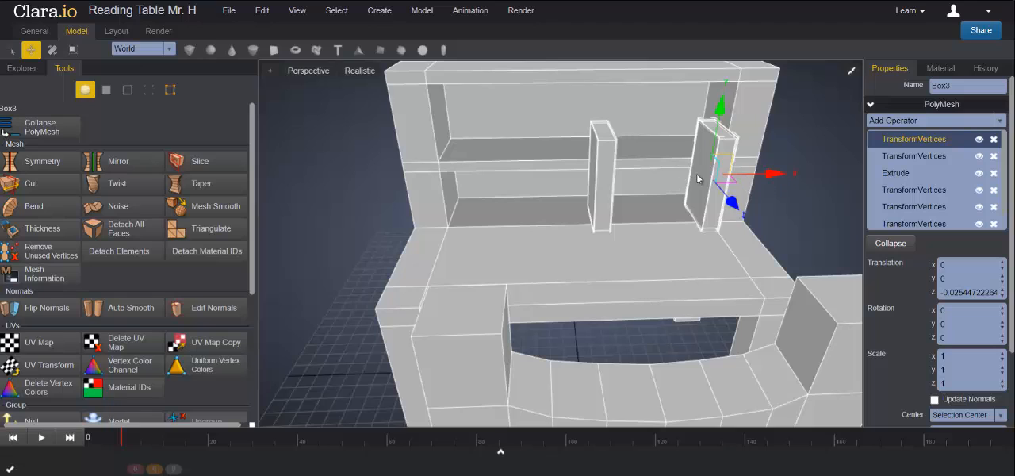
- Clone the second book as a Copy and move the new clone back along X between the other two books
{"action": "right_click", "coordinate": [705, 177]}
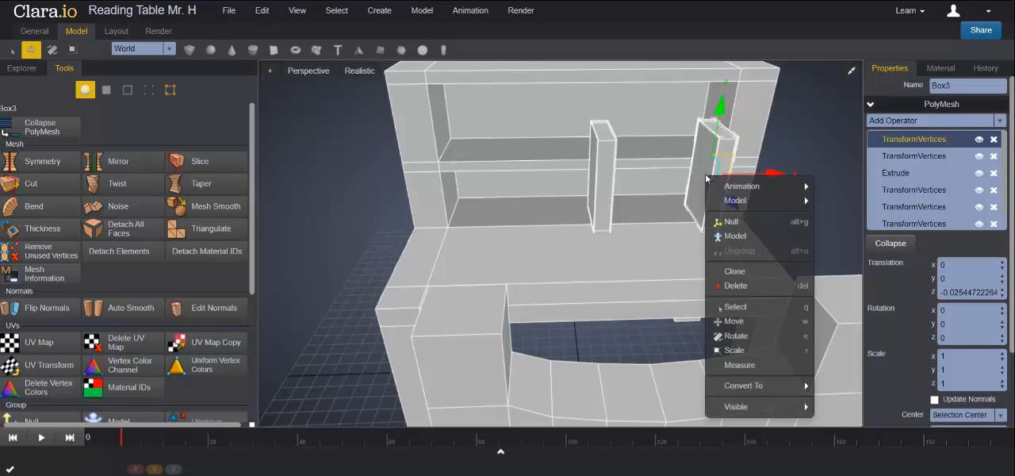
{"action": "left_click", "coordinate": [735, 271]}
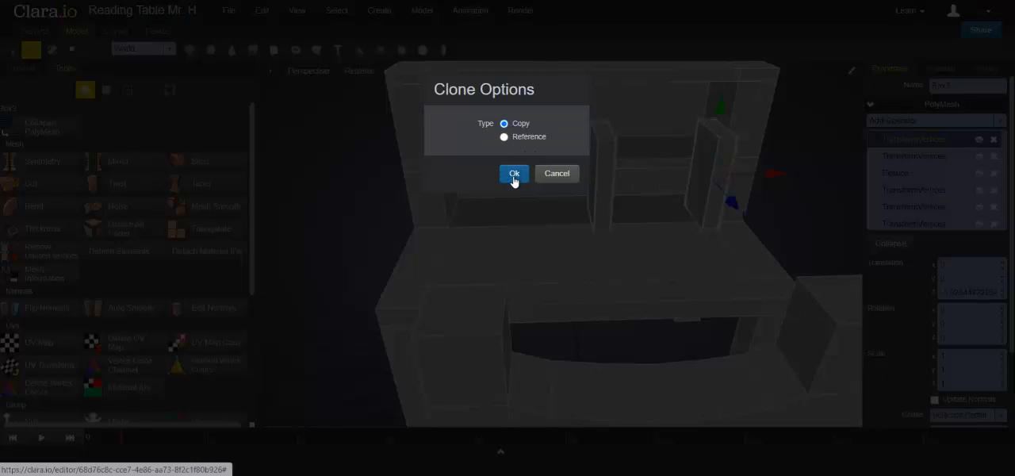
{"action": "left_click", "coordinate": [514, 175]}
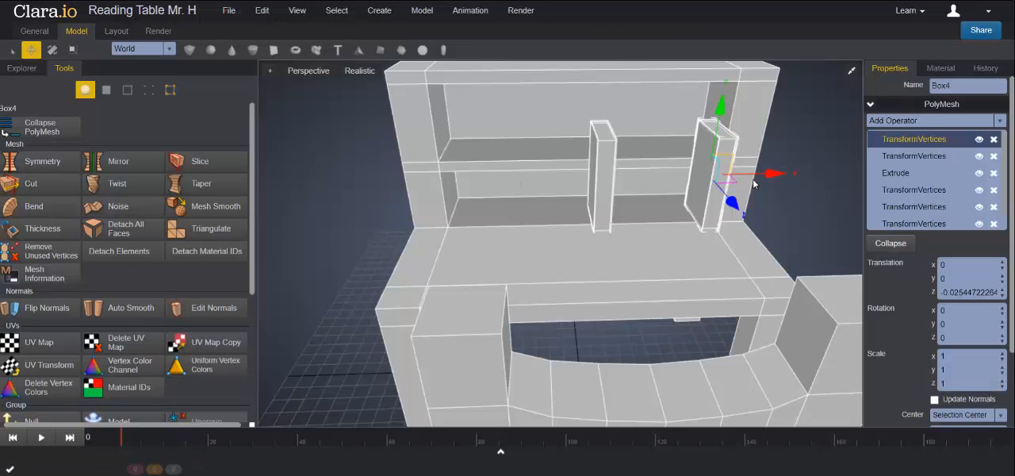
{"action": "left_click_drag", "start_coordinate": [774, 173], "coordinate": [710, 173]}
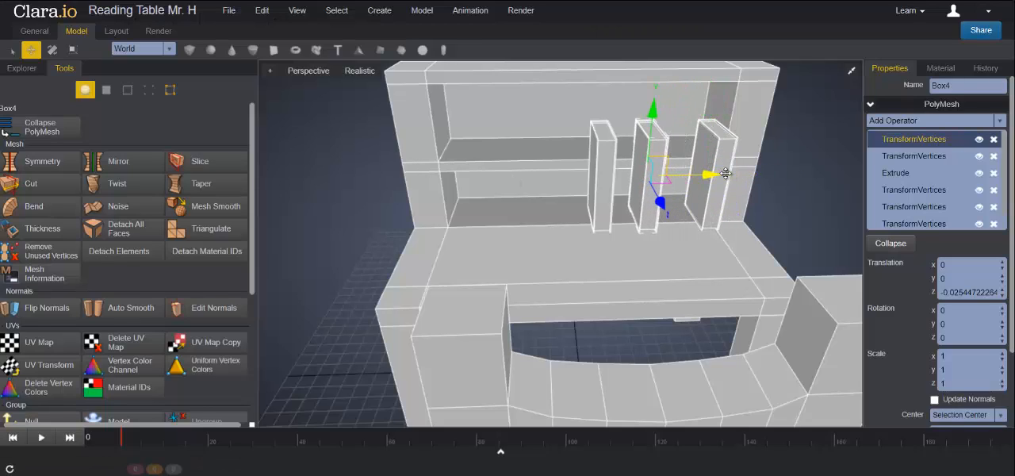
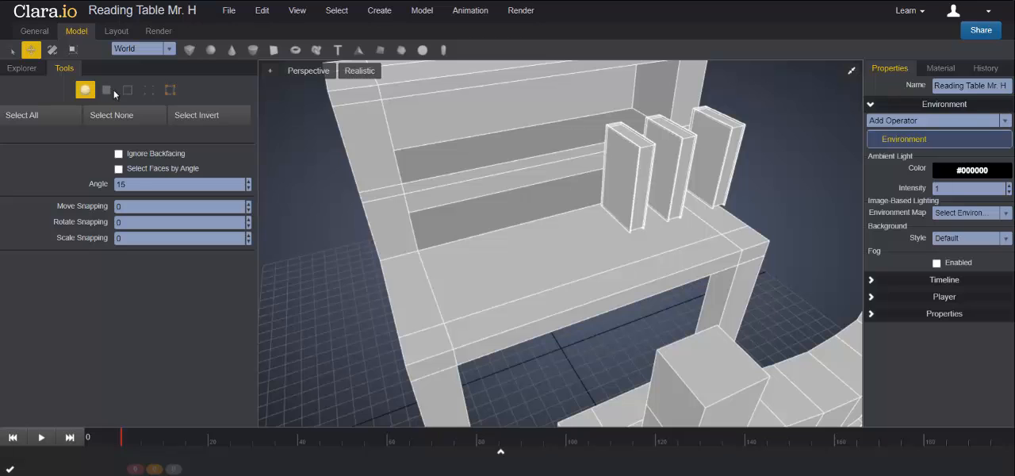
- Assign material ID 1 to the three recessed page faces of the book farthest from the shelf's side wall
{"action": "left_click", "coordinate": [617, 169]}
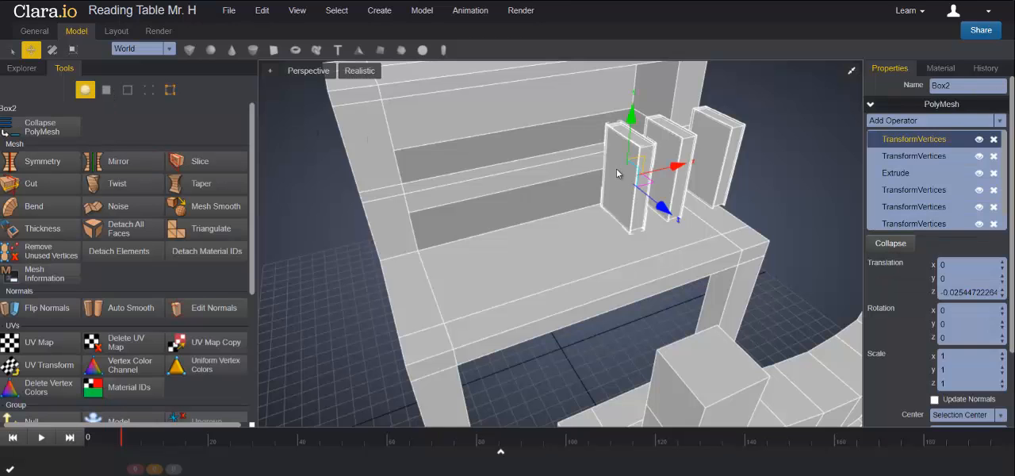
{"action": "left_click", "coordinate": [107, 90]}
{"action": "mouse_move", "coordinate": [745, 223]}
{"action": "right_mouse_down"}
{"action": "mouse_move", "coordinate": [741, 198]}
{"action": "mouse_move", "coordinate": [780, 163]}
{"action": "mouse_move", "coordinate": [768, 157]}
{"action": "mouse_move", "coordinate": [704, 218]}
{"action": "mouse_move", "coordinate": [767, 157]}
{"action": "mouse_move", "coordinate": [766, 220]}
{"action": "mouse_move", "coordinate": [793, 219]}
{"action": "mouse_move", "coordinate": [747, 207]}
{"action": "right_mouse_up"}
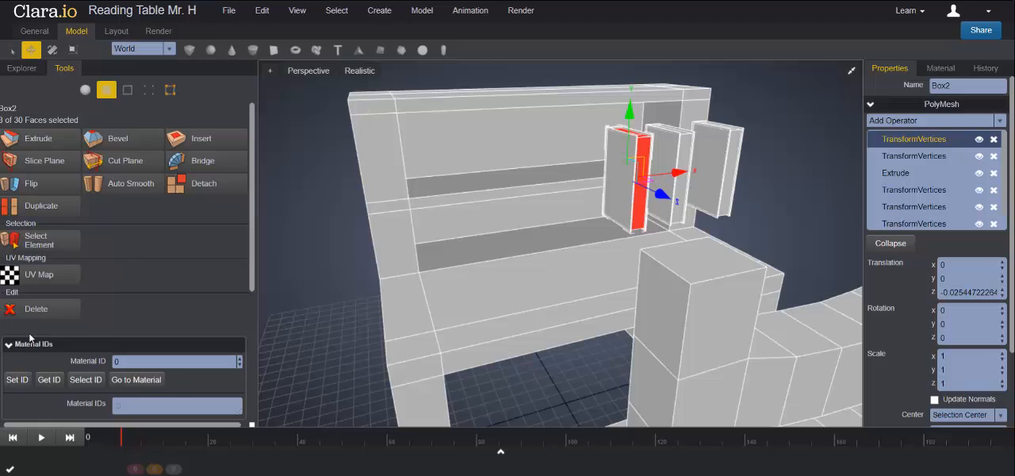
{"action": "scroll", "coordinate": [30, 337], "scroll_direction": "down", "scroll_amount": 2}
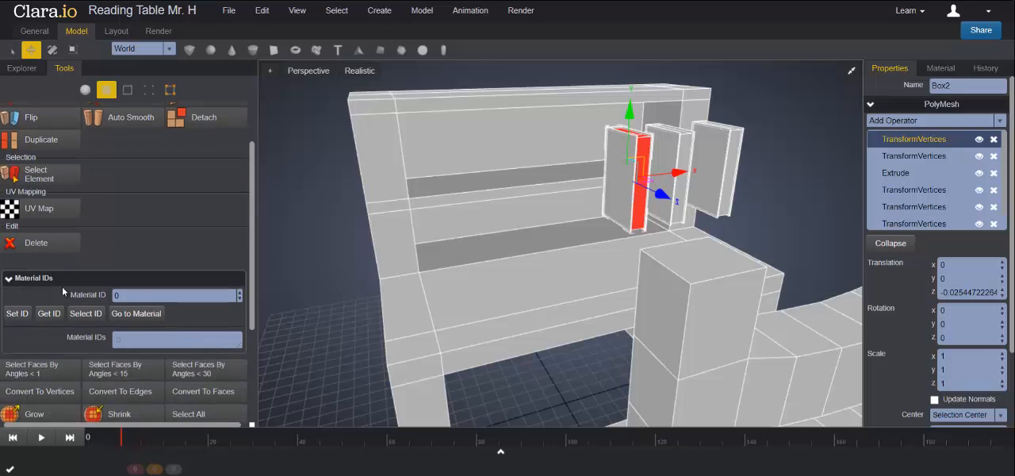
{"action": "left_click", "coordinate": [238, 291]}
{"action": "left_click", "coordinate": [17, 314]}
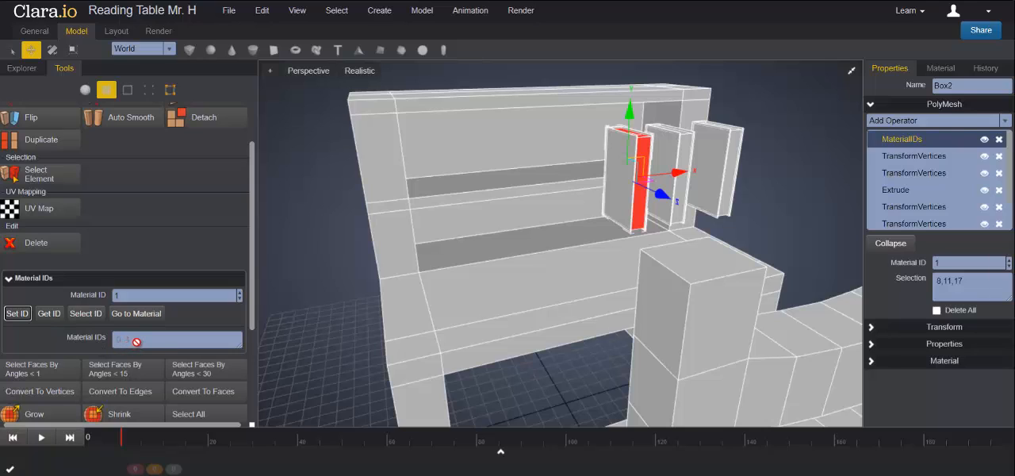
{"action": "left_click", "coordinate": [768, 173]}
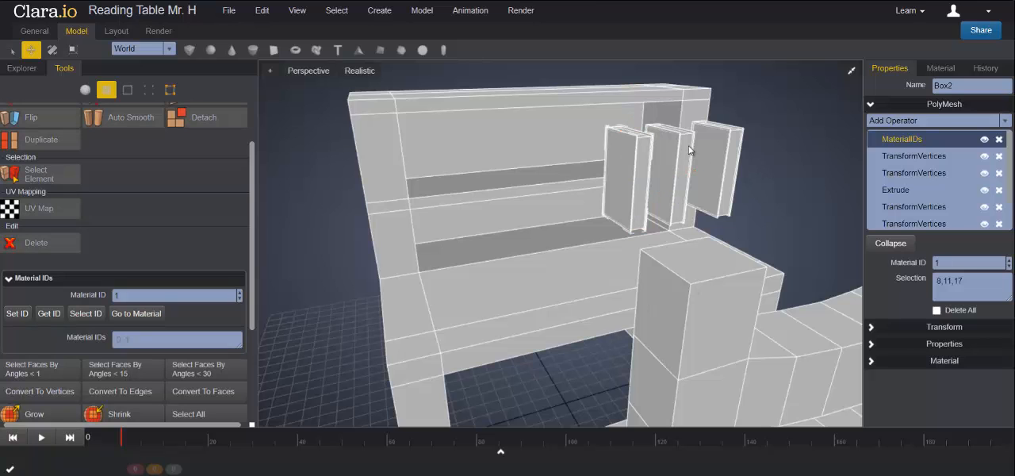
- Assign material ID 1 to the three recessed page faces of the middle book
{"action": "right_click_drag", "start_coordinate": [768, 206], "coordinate": [750, 239]}
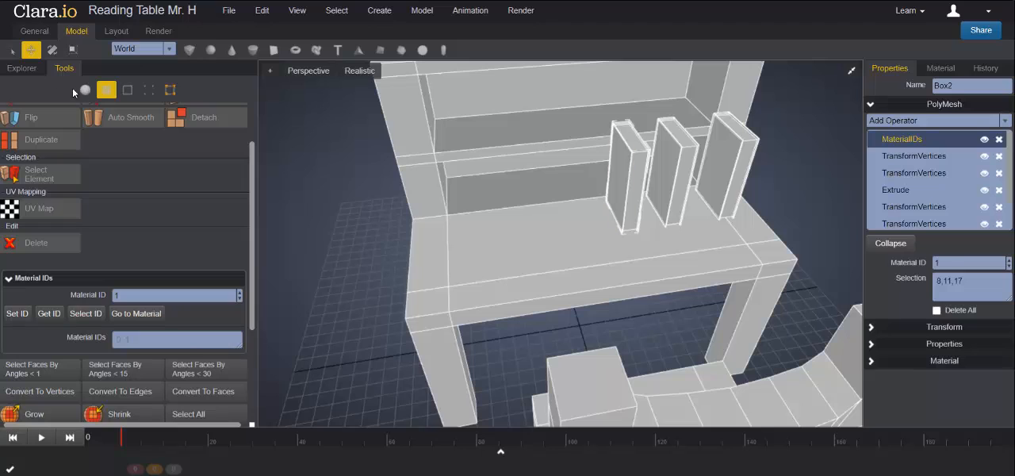
{"action": "left_click", "coordinate": [85, 89]}
{"action": "left_click", "coordinate": [674, 166]}
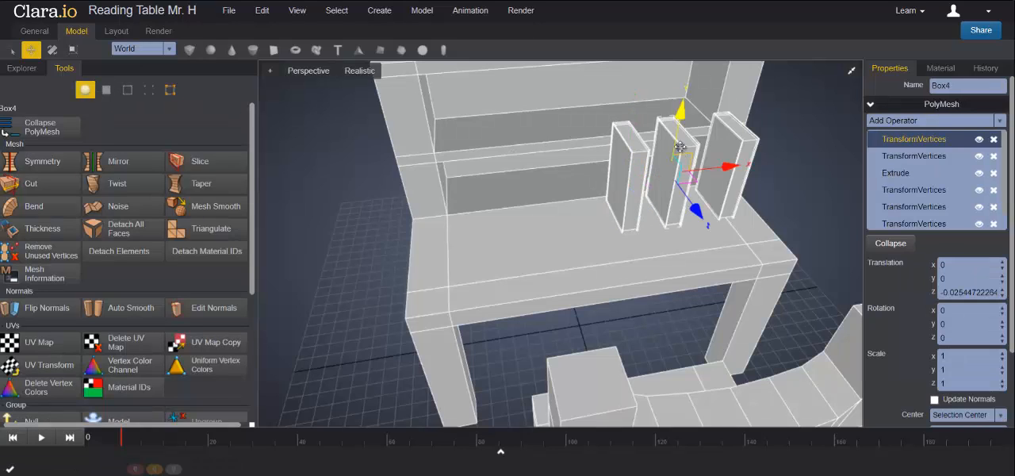
{"action": "left_click", "coordinate": [106, 90]}
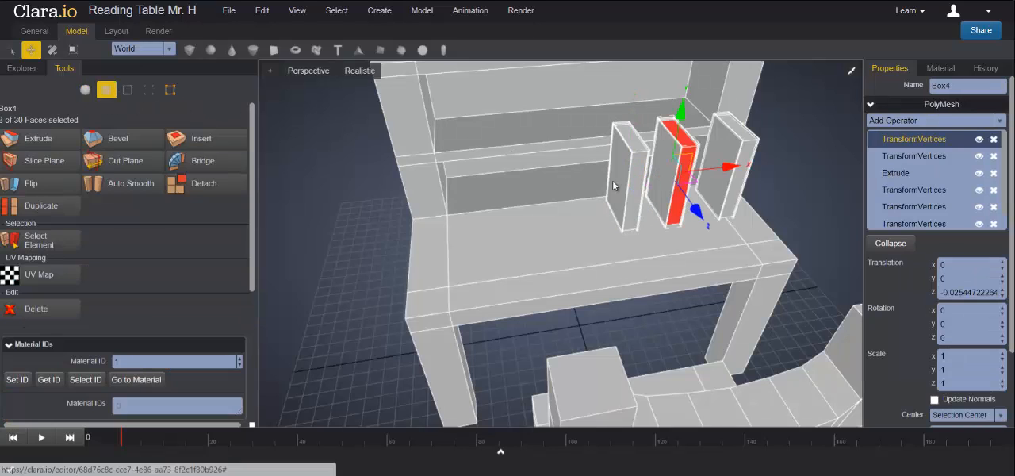
{"action": "right_click_drag", "start_coordinate": [781, 227], "coordinate": [847, 205]}
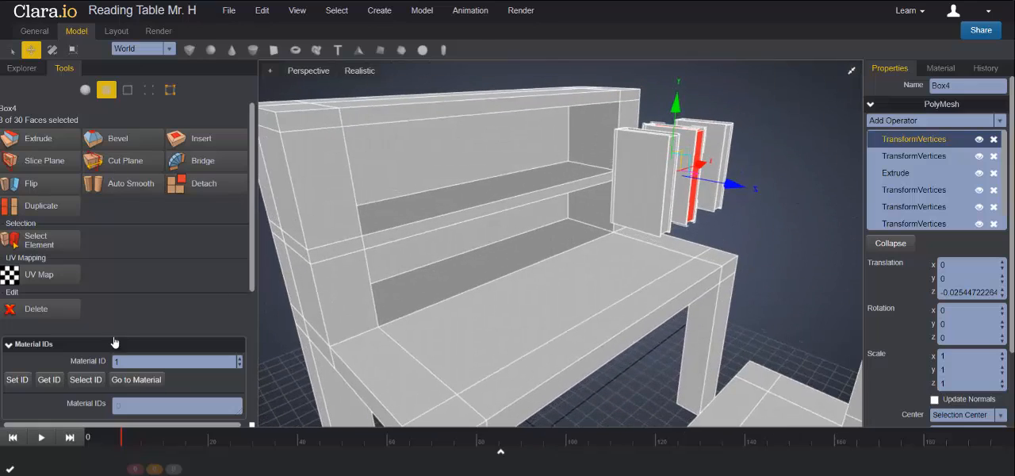
{"action": "scroll", "coordinate": [161, 373], "scroll_direction": "down", "scroll_amount": 1}
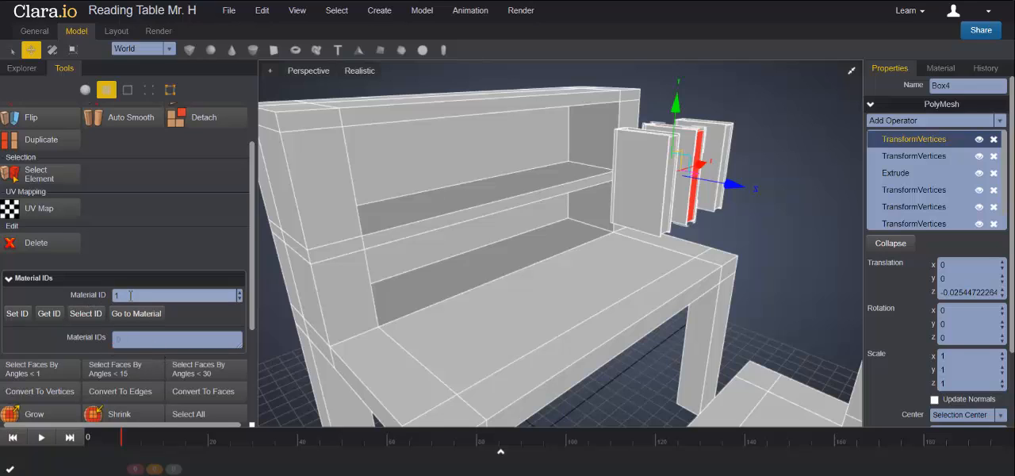
{"action": "left_click", "coordinate": [16, 314]}
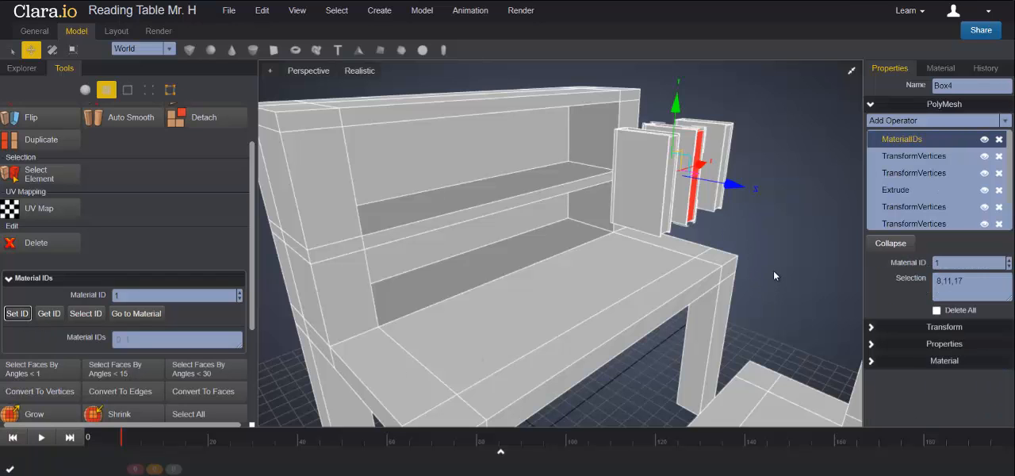
- Assign material ID 1 to the three recessed page faces of the book nearest the shelf's side wall
{"action": "right_click_drag", "start_coordinate": [773, 271], "coordinate": [715, 271]}
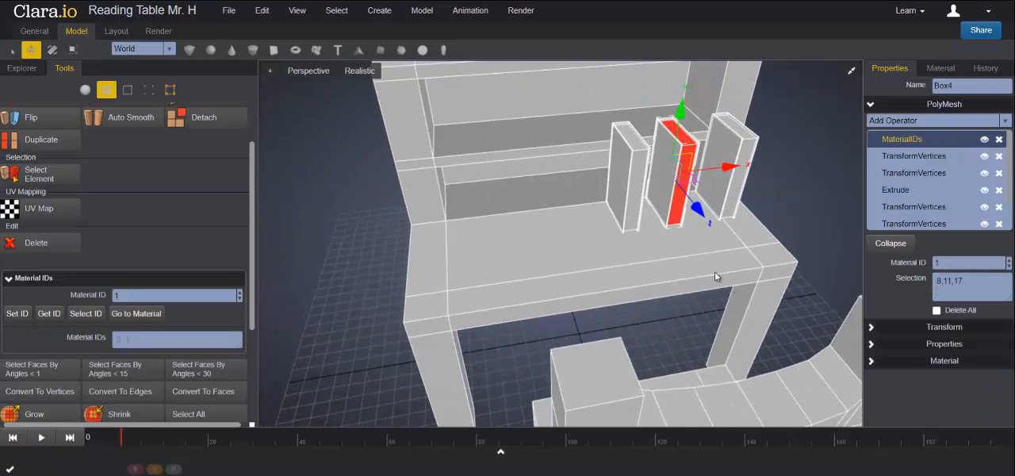
{"action": "left_click", "coordinate": [85, 89]}
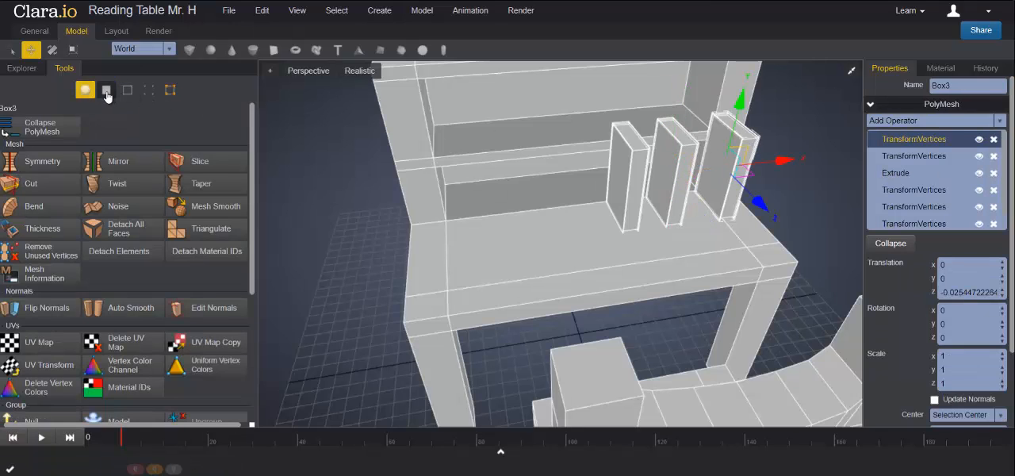
{"action": "left_click", "coordinate": [107, 93]}
{"action": "right_click_drag", "start_coordinate": [692, 206], "coordinate": [817, 171]}
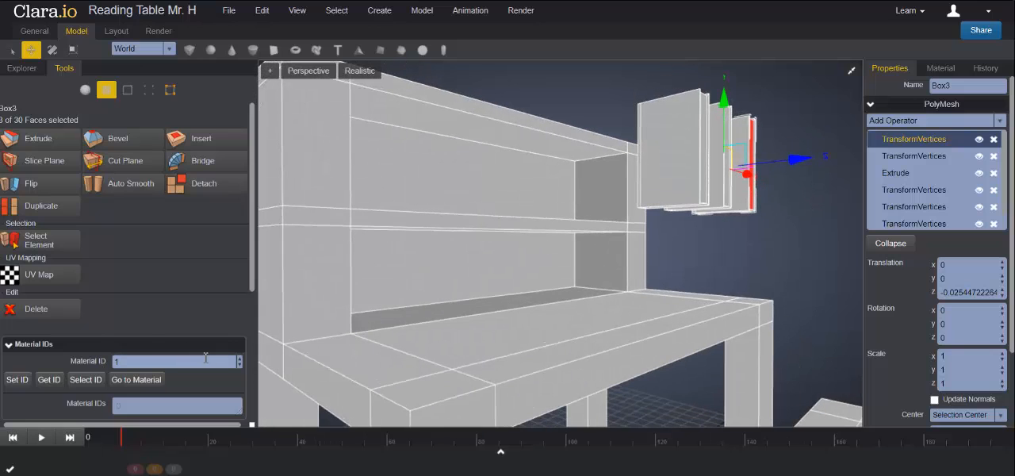
{"action": "left_click", "coordinate": [17, 379]}
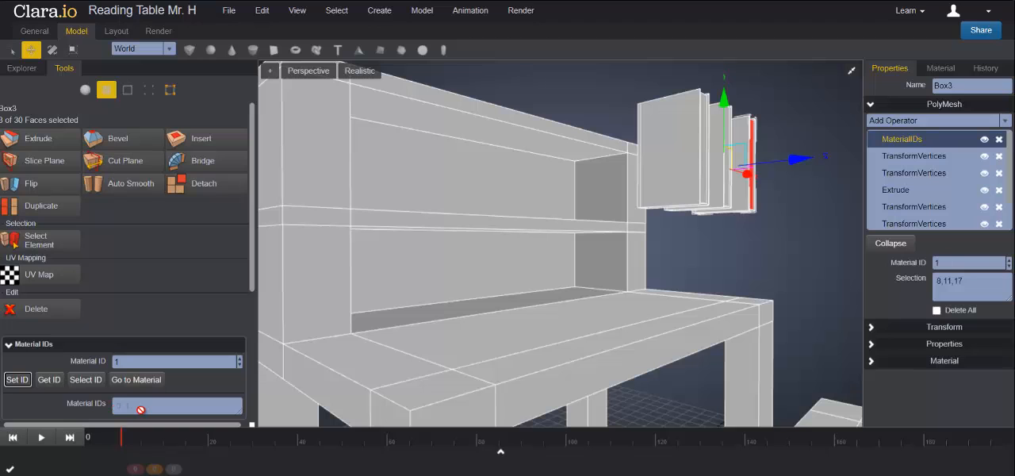
{"action": "left_click", "coordinate": [713, 241]}
{"action": "right_click_drag", "start_coordinate": [763, 257], "coordinate": [715, 232]}
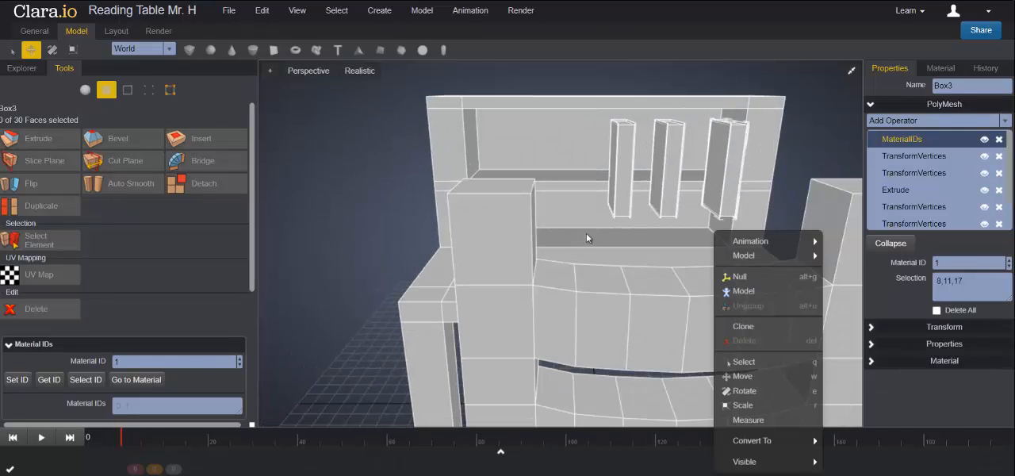
- Create a new MultiID material in the Material Library and name it Book1
{"action": "left_click_drag", "start_coordinate": [386, 208], "coordinate": [435, 215]}
{"action": "right_click_drag", "start_coordinate": [435, 215], "coordinate": [537, 244]}
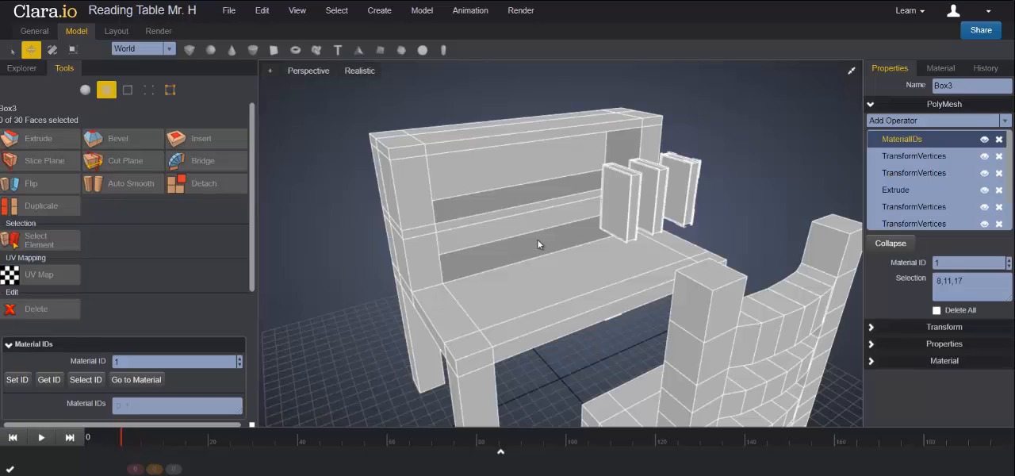
{"action": "scroll", "coordinate": [533, 239], "scroll_direction": "down", "scroll_amount": 5}
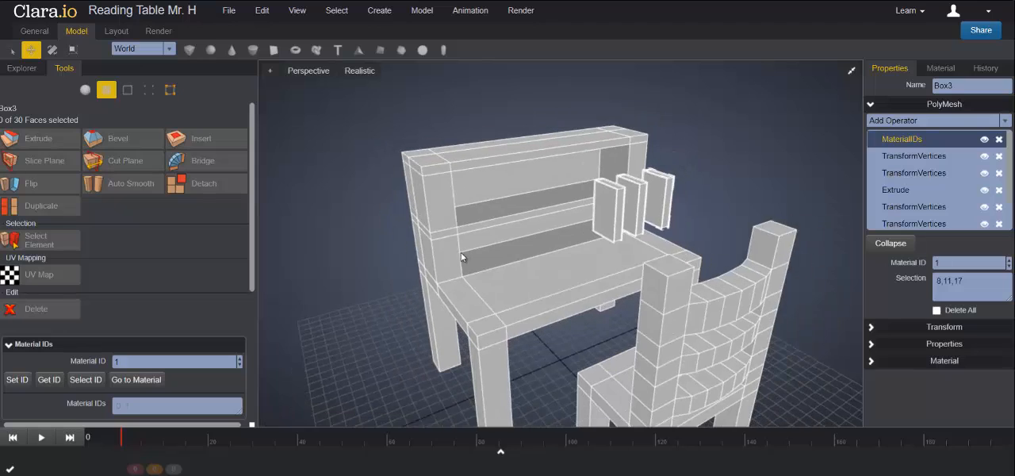
{"action": "scroll", "coordinate": [520, 276], "scroll_direction": "down", "scroll_amount": 1}
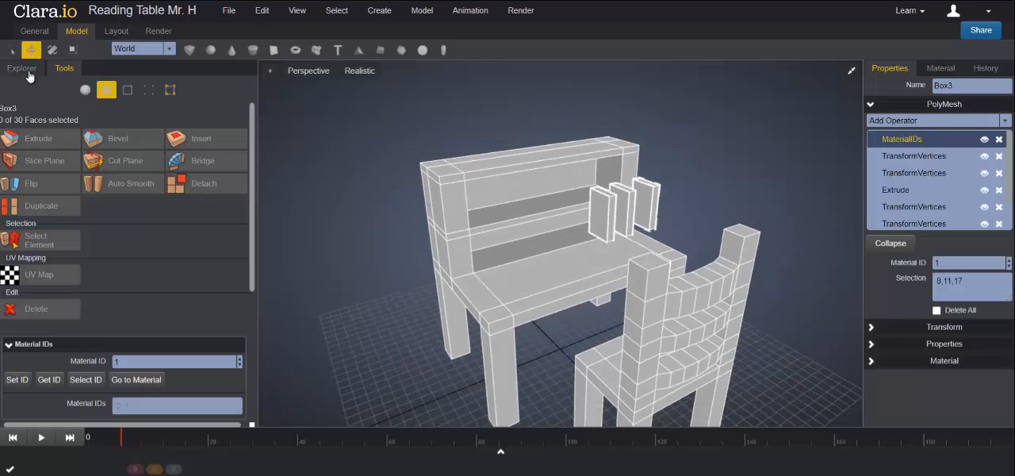
{"action": "left_click", "coordinate": [23, 69]}
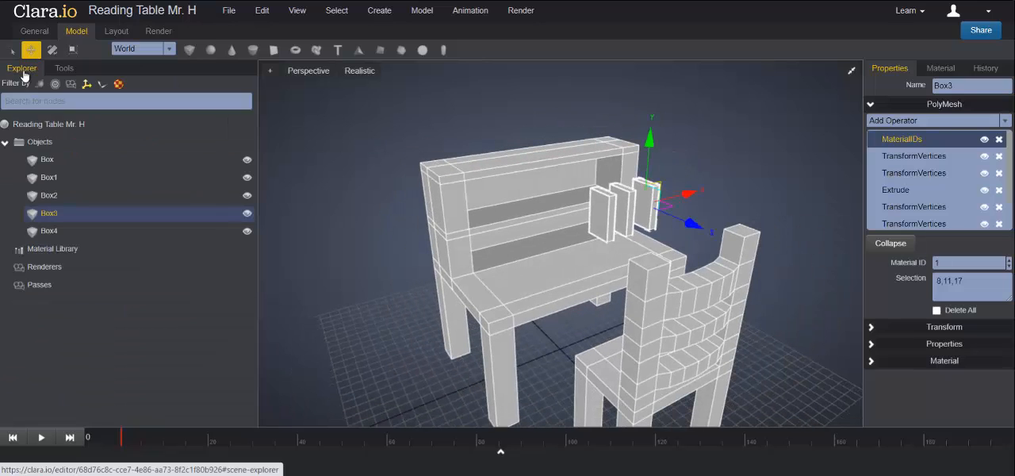
{"action": "left_click", "coordinate": [53, 251]}
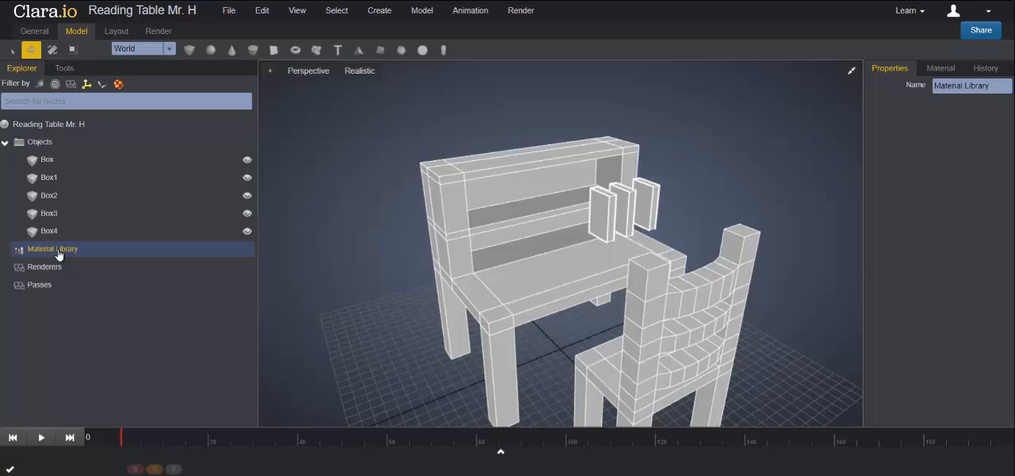
{"action": "right_click", "coordinate": [58, 254]}
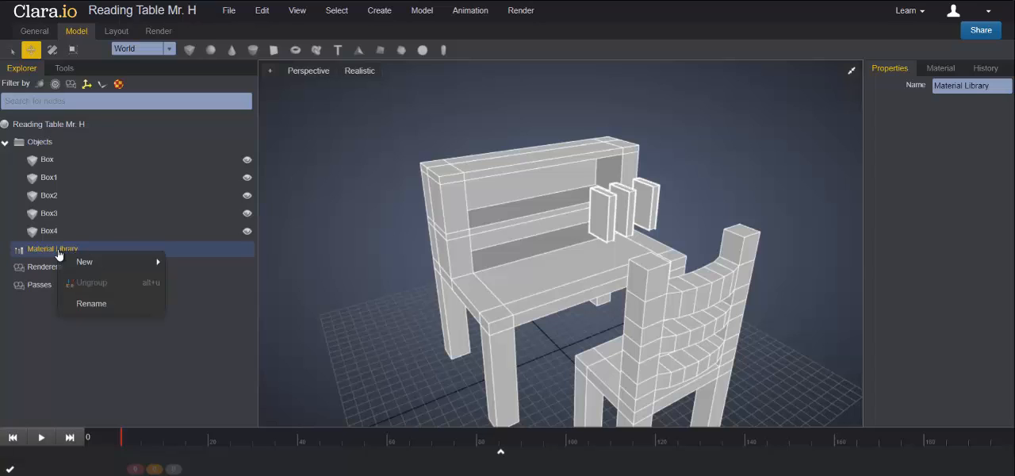
{"action": "mouse_move", "coordinate": [87, 263]}
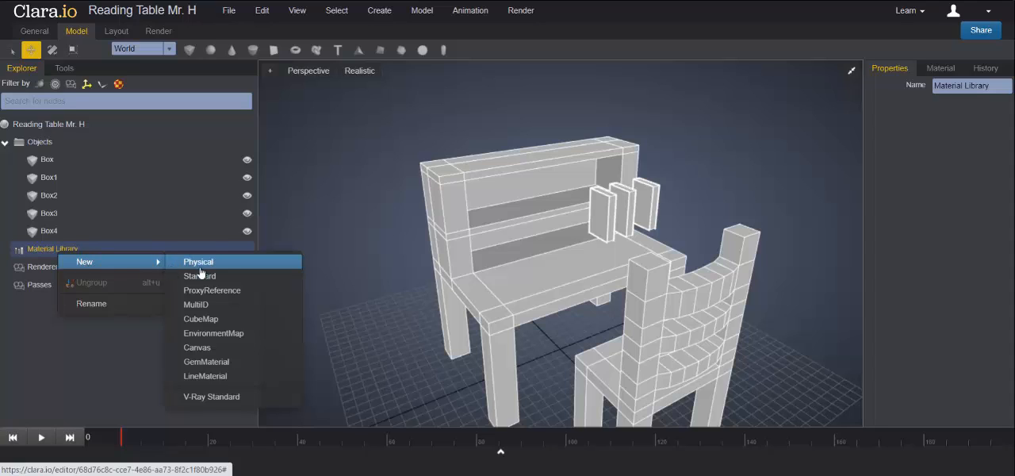
{"action": "left_click", "coordinate": [204, 306]}
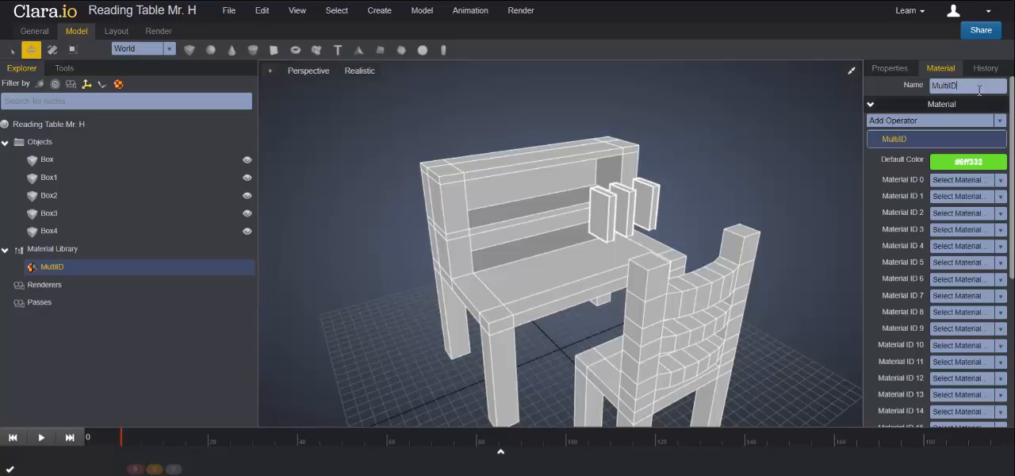
{"action": "left_click_drag", "start_coordinate": [980, 90], "coordinate": [920, 88]}
{"action": "type", "text": "Book1"}
- Set the Book1 material's default color to blue #113eaa
{"action": "left_click", "coordinate": [957, 162]}
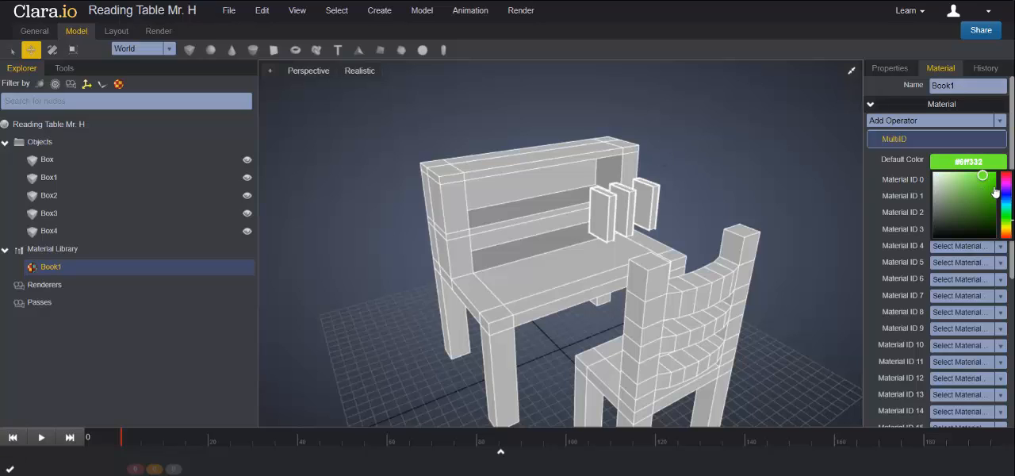
{"action": "left_click", "coordinate": [1007, 203]}
{"action": "left_click_drag", "start_coordinate": [1007, 203], "coordinate": [990, 197]}
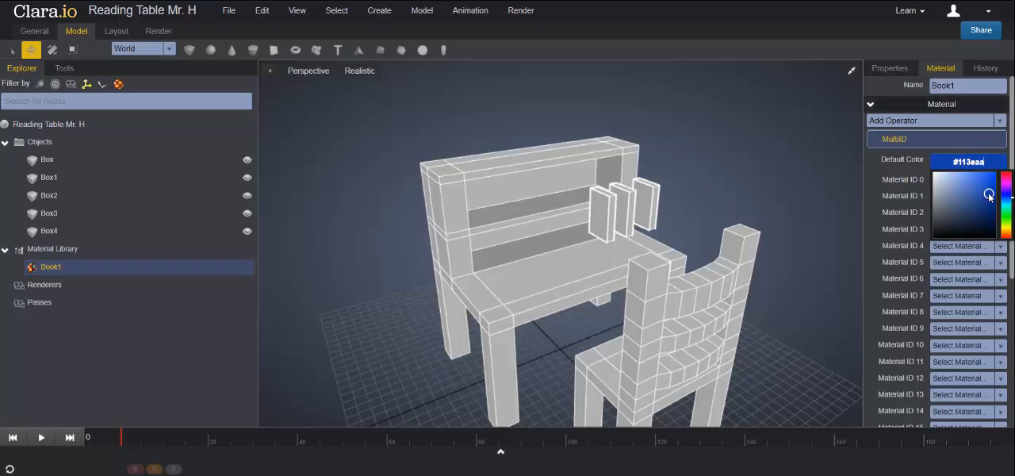
{"action": "left_click", "coordinate": [875, 159]}
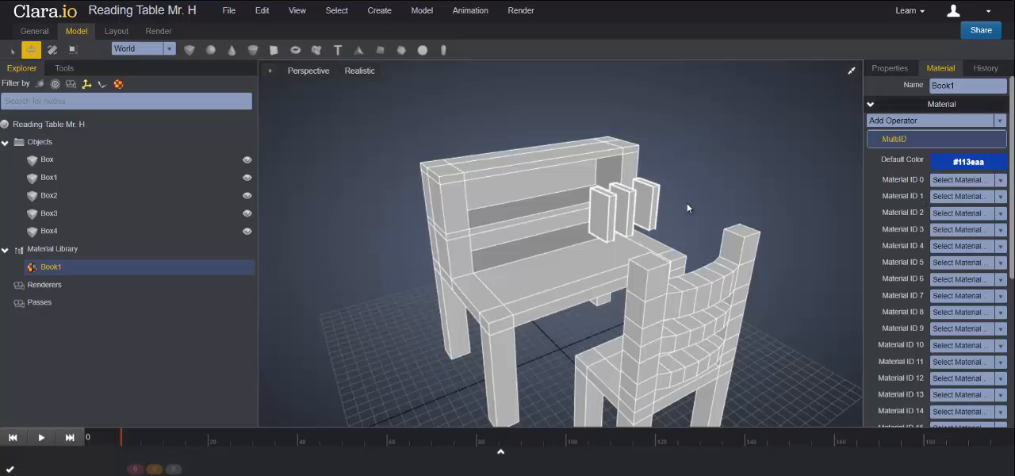
- Create a new Standard material in the Material Library and name it Pages
{"action": "left_click", "coordinate": [54, 250]}
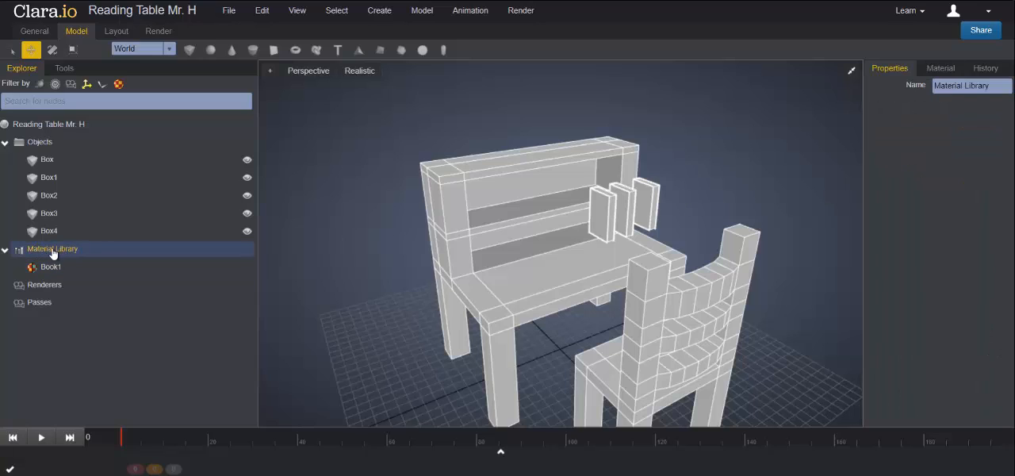
{"action": "right_click", "coordinate": [62, 252]}
{"action": "mouse_move", "coordinate": [82, 264]}
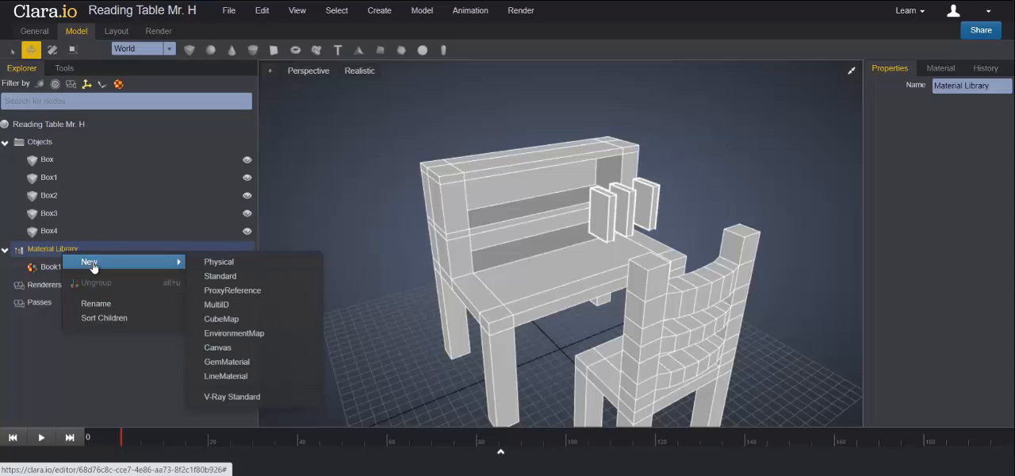
{"action": "left_click", "coordinate": [213, 280]}
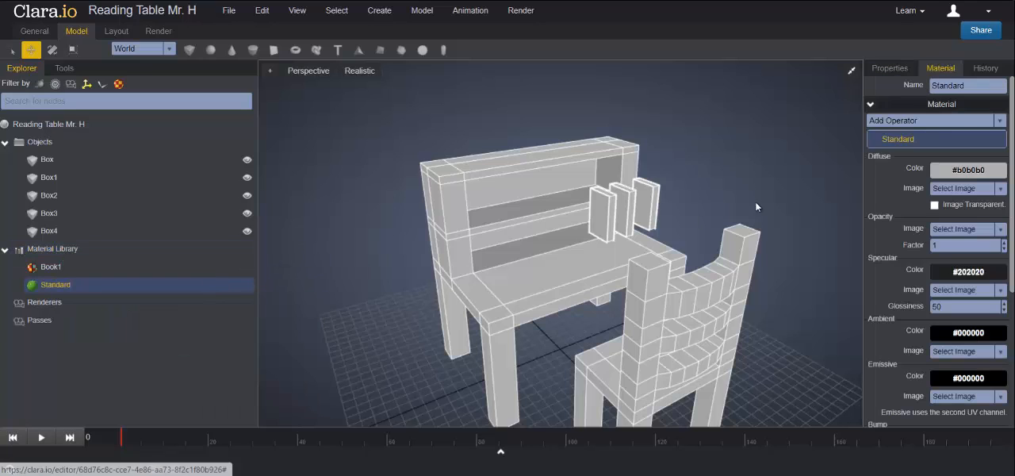
{"action": "left_click", "coordinate": [898, 84]}
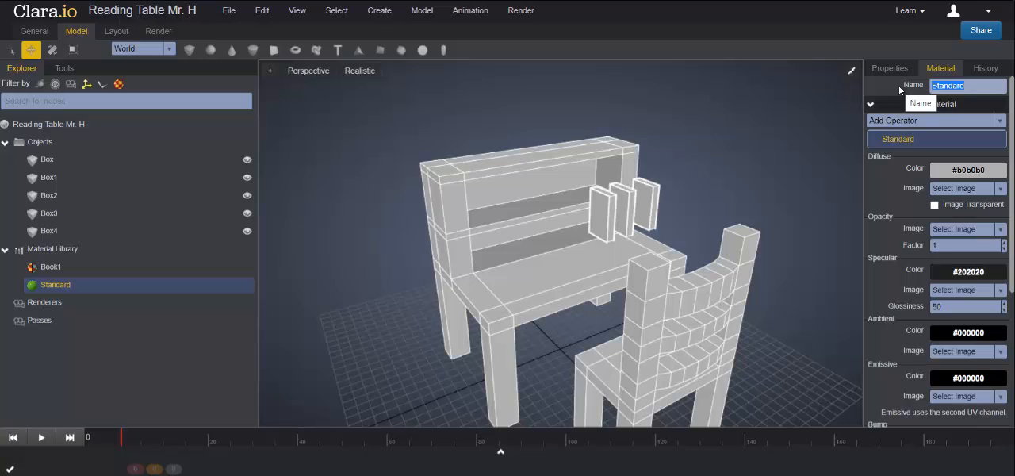
{"action": "type", "text": "Pages"}
{"action": "key", "text": "Return"}
- Set the Pages material's diffuse color to white #ffffff
{"action": "left_click", "coordinate": [964, 172]}
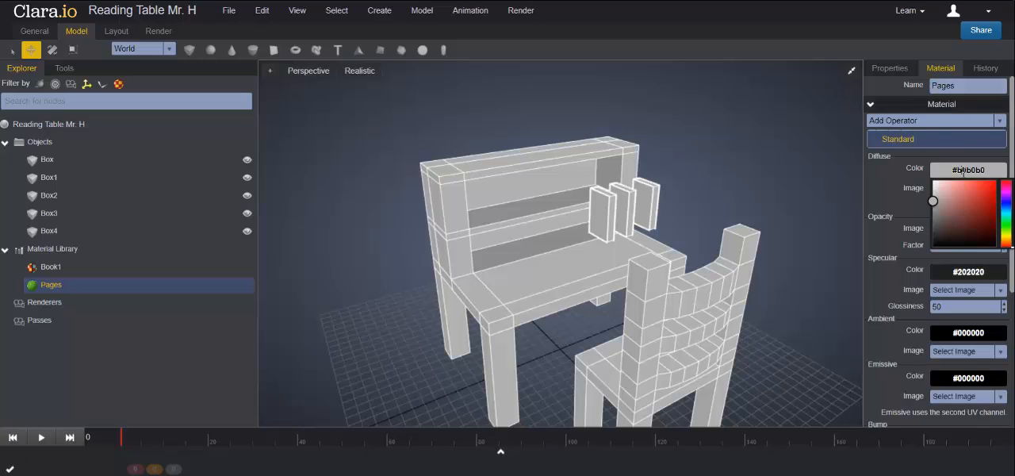
{"action": "left_click", "coordinate": [935, 203]}
{"action": "left_click_drag", "start_coordinate": [935, 203], "coordinate": [932, 182]}
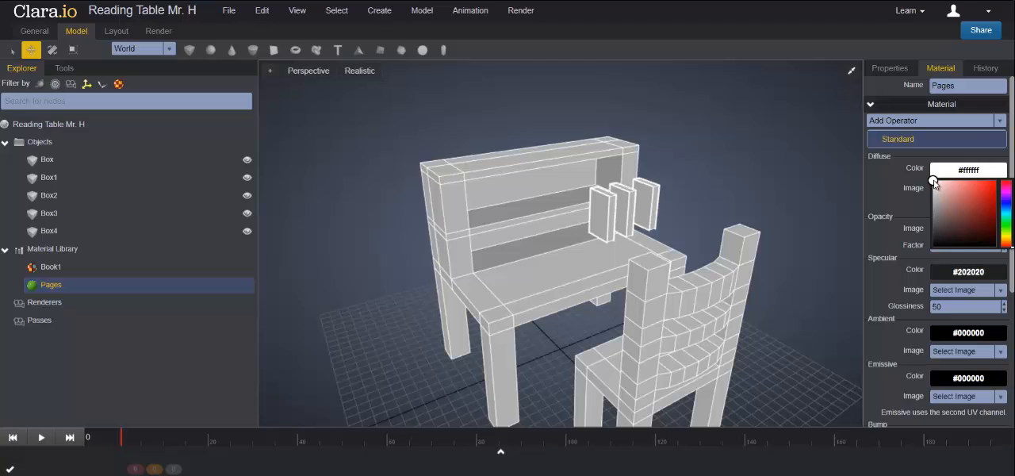
{"action": "left_click", "coordinate": [919, 154]}
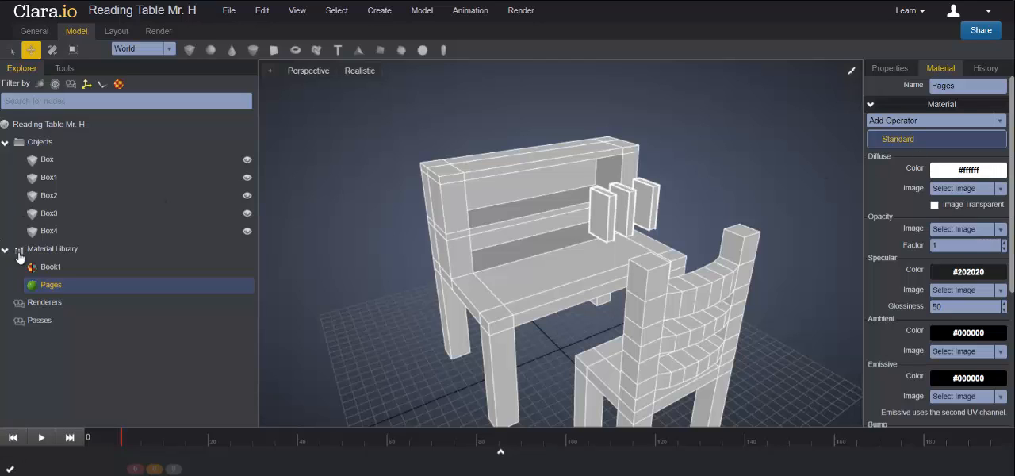
- Assign the Pages material to Material ID 1 of the Book1 material
{"action": "left_click", "coordinate": [54, 268]}
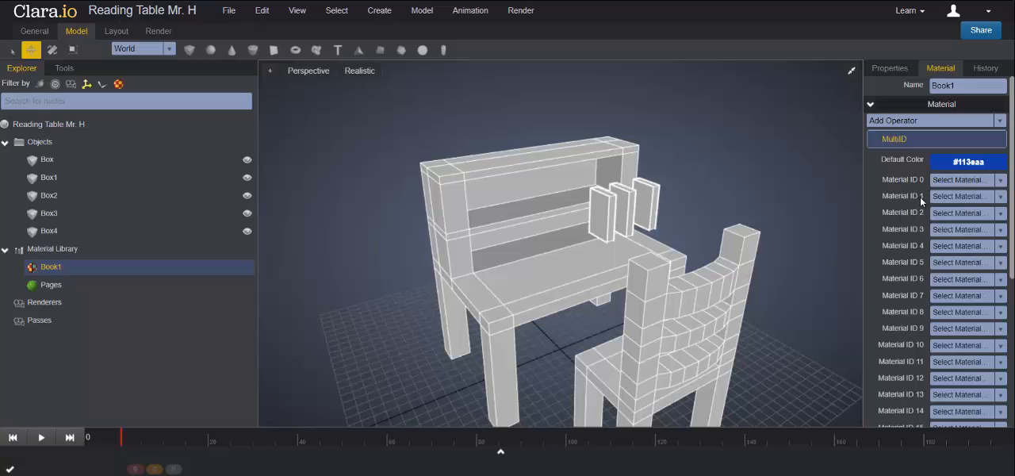
{"action": "left_click", "coordinate": [1001, 197]}
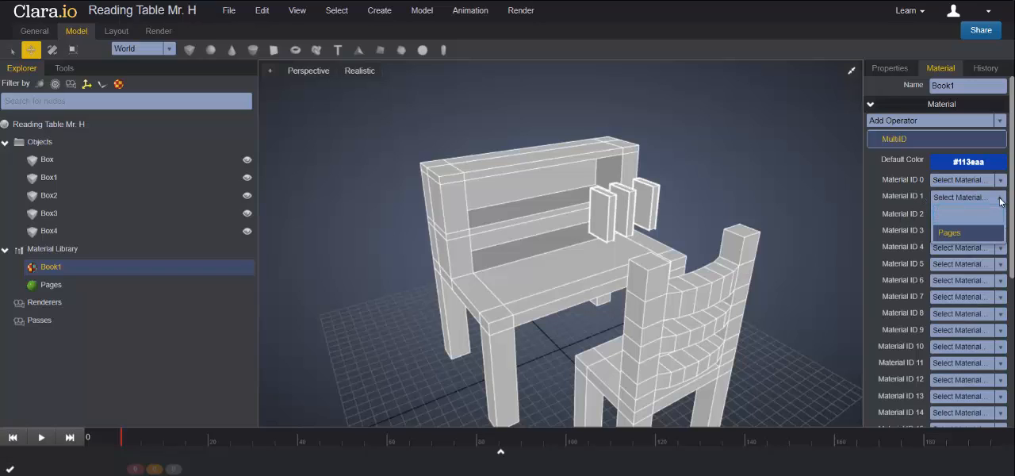
{"action": "left_click", "coordinate": [947, 235]}
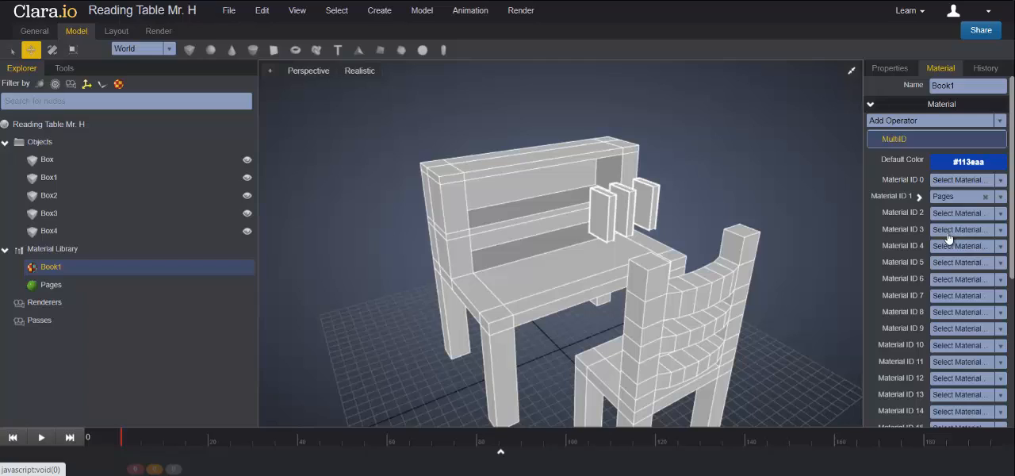
- Create a new MultiID material in the Material Library, name it Book2, and assign Pages to its Material ID 1
{"action": "left_click", "coordinate": [71, 253]}
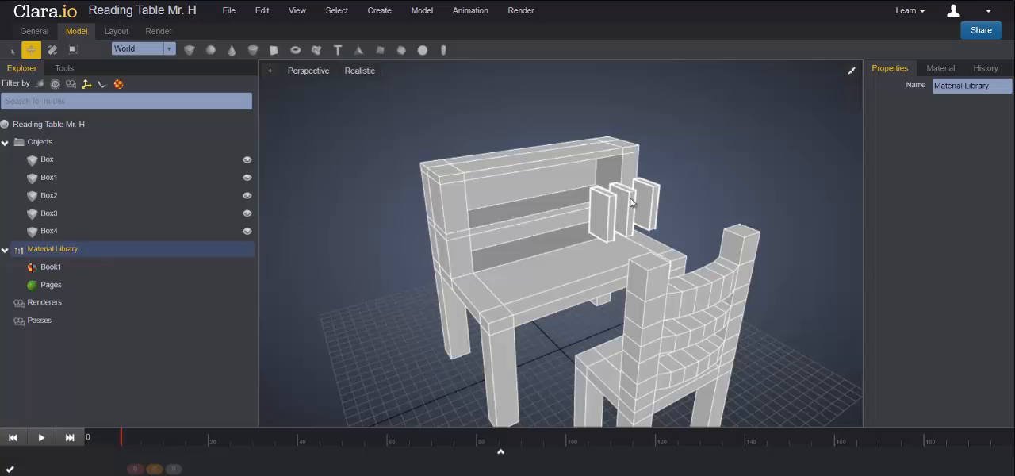
{"action": "right_click", "coordinate": [70, 255]}
{"action": "mouse_move", "coordinate": [110, 263]}
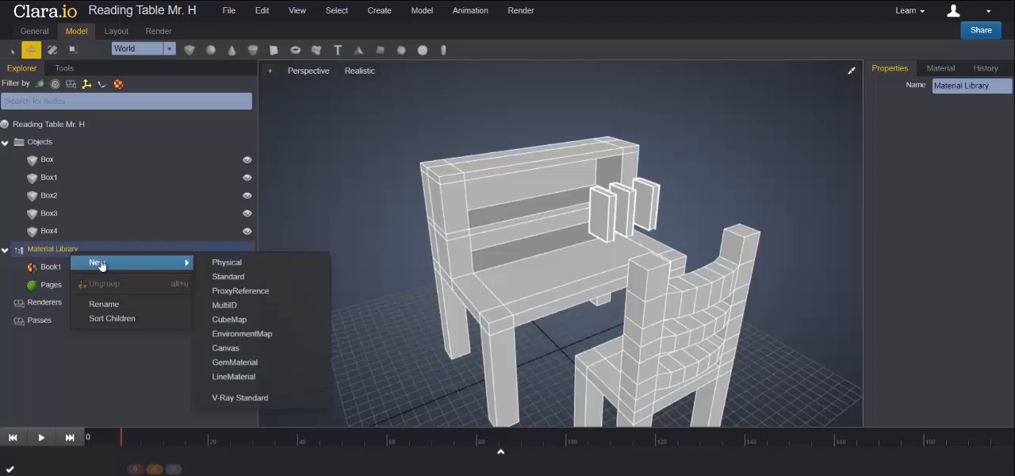
{"action": "left_click", "coordinate": [224, 306]}
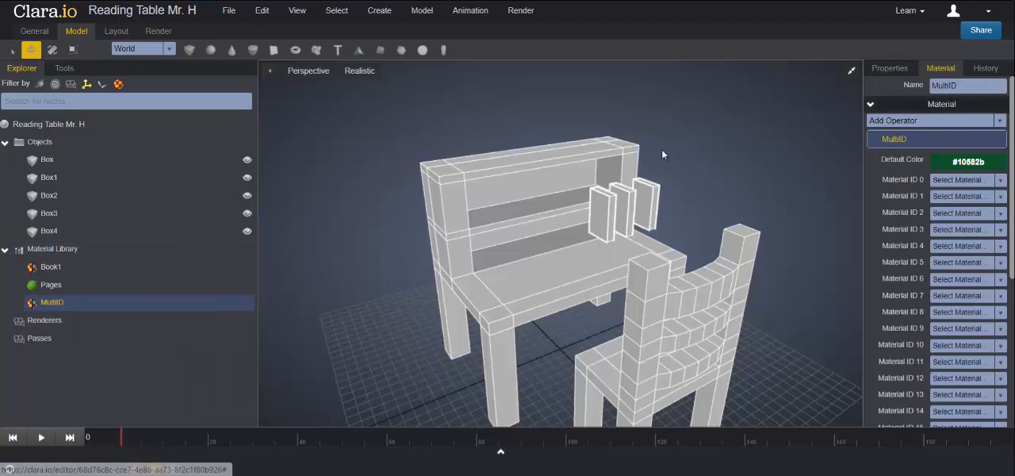
{"action": "left_click_drag", "start_coordinate": [959, 85], "coordinate": [901, 85]}
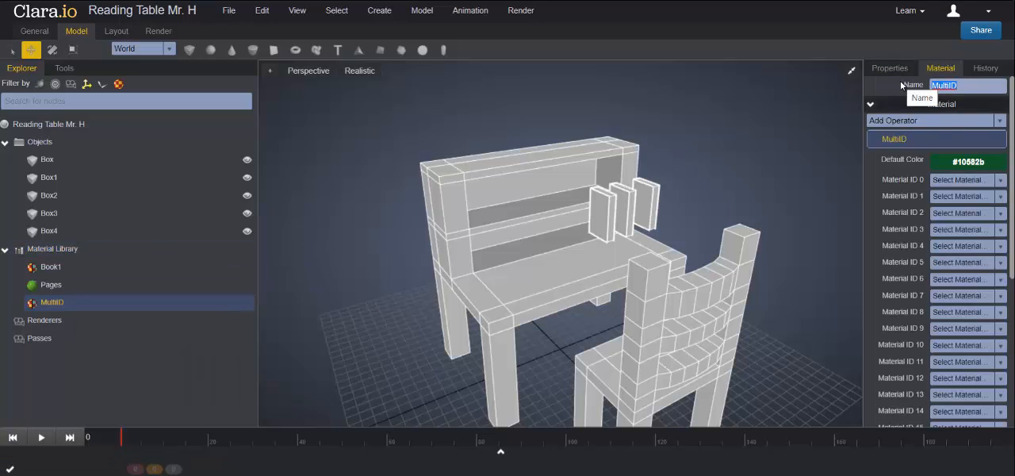
{"action": "type", "text": "Book2"}
{"action": "key", "text": "Return"}
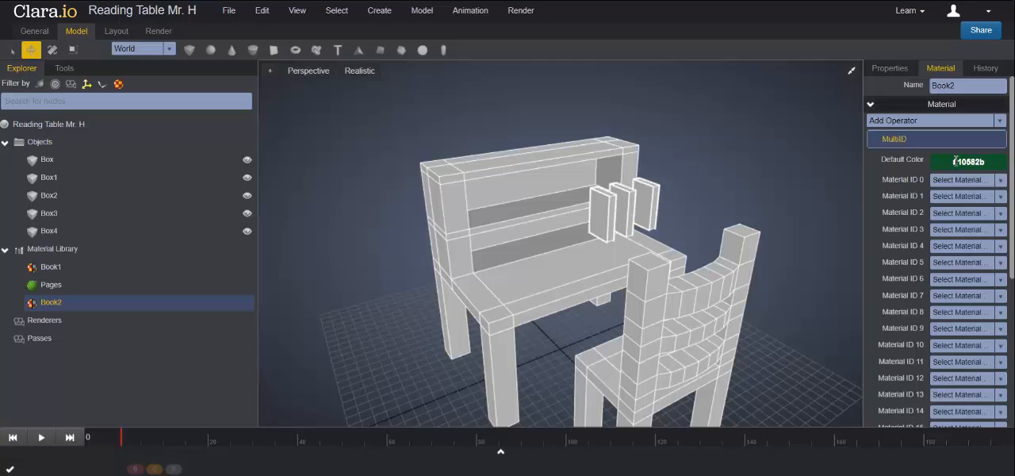
{"action": "left_click", "coordinate": [1000, 197]}
{"action": "left_click", "coordinate": [957, 234]}
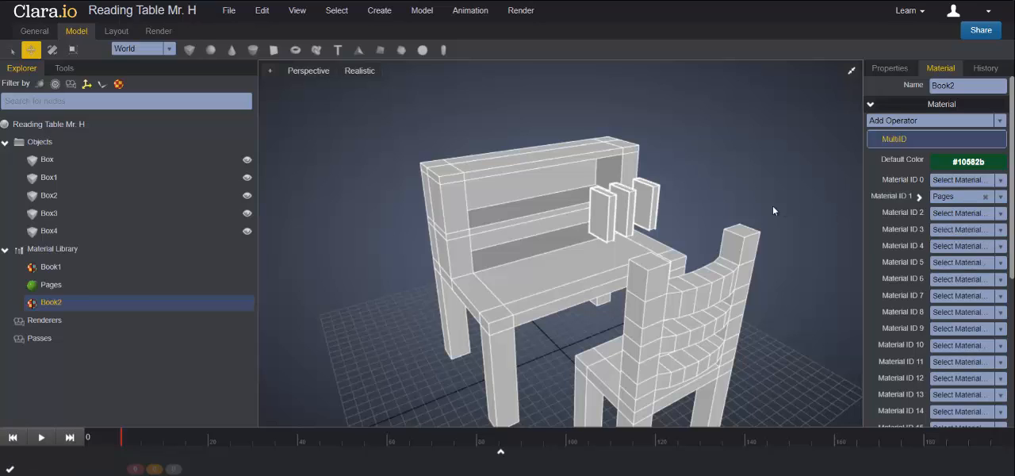
- Create another MultiID material in the Material Library and name it Book3
{"action": "right_click", "coordinate": [63, 251]}
{"action": "mouse_move", "coordinate": [86, 258]}
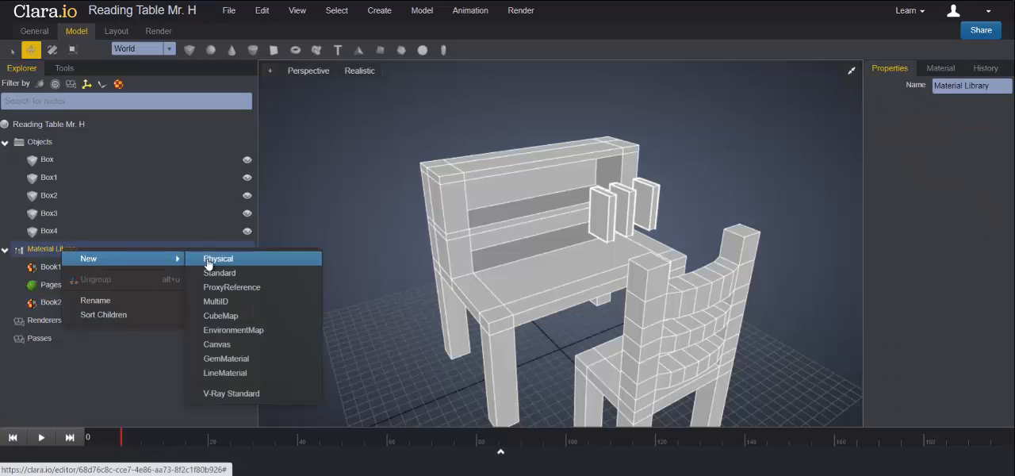
{"action": "left_click", "coordinate": [227, 300]}
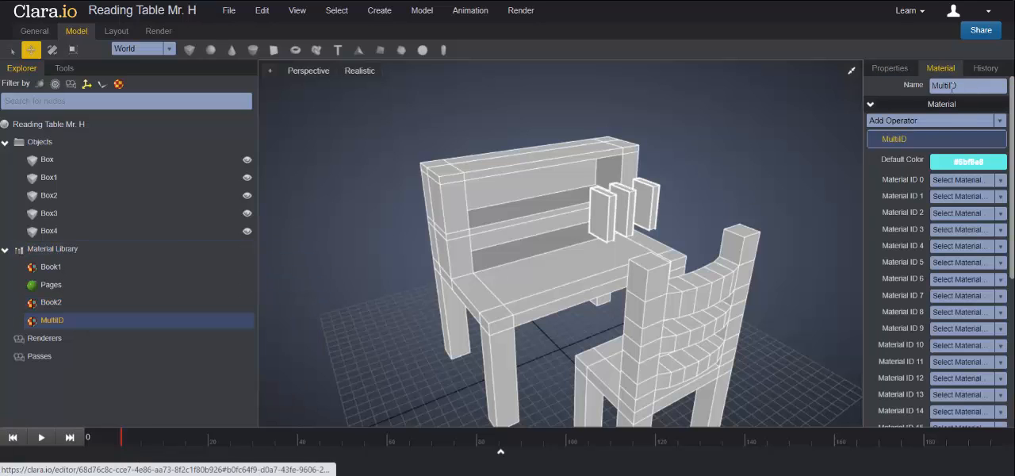
{"action": "type", "text": "Book3"}
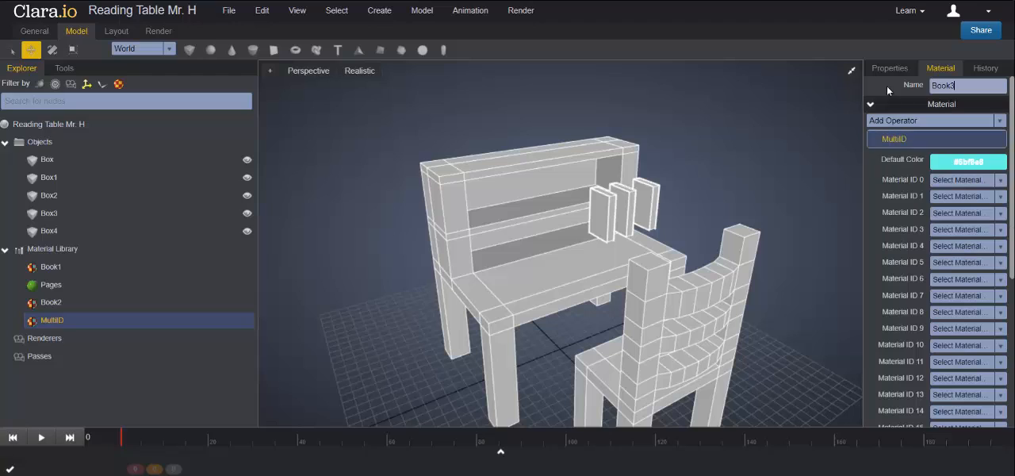
{"action": "key", "text": "Return"}
- Set the Book3 material's default color to red #ea0707
{"action": "left_click", "coordinate": [947, 162]}
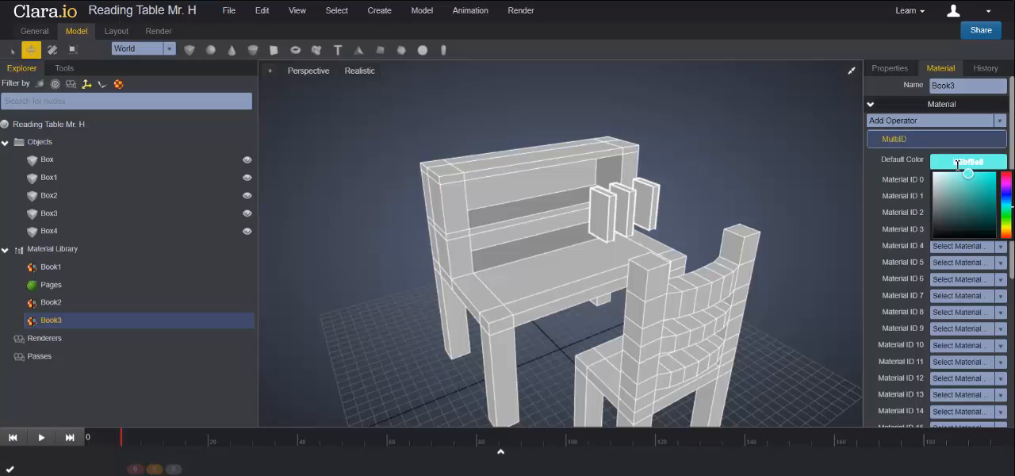
{"action": "left_click", "coordinate": [1006, 176]}
{"action": "left_click_drag", "start_coordinate": [1005, 179], "coordinate": [1006, 173]}
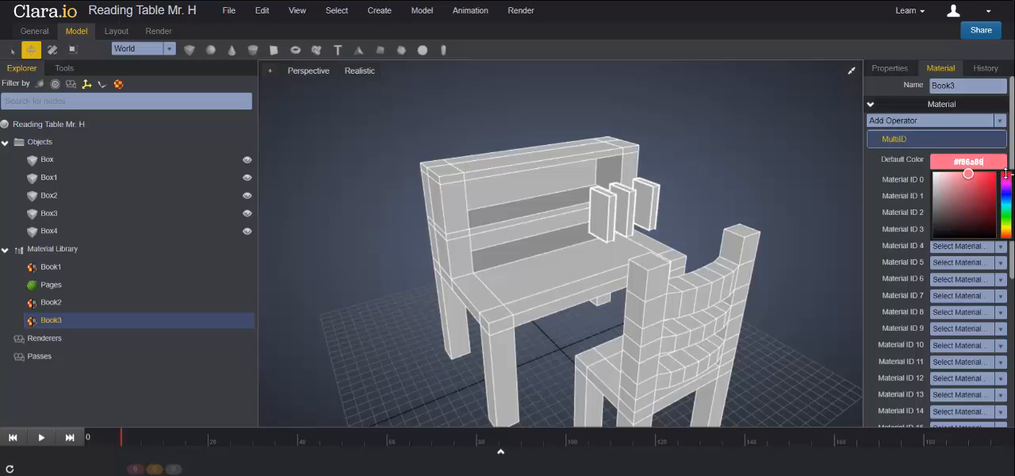
{"action": "left_click", "coordinate": [994, 177]}
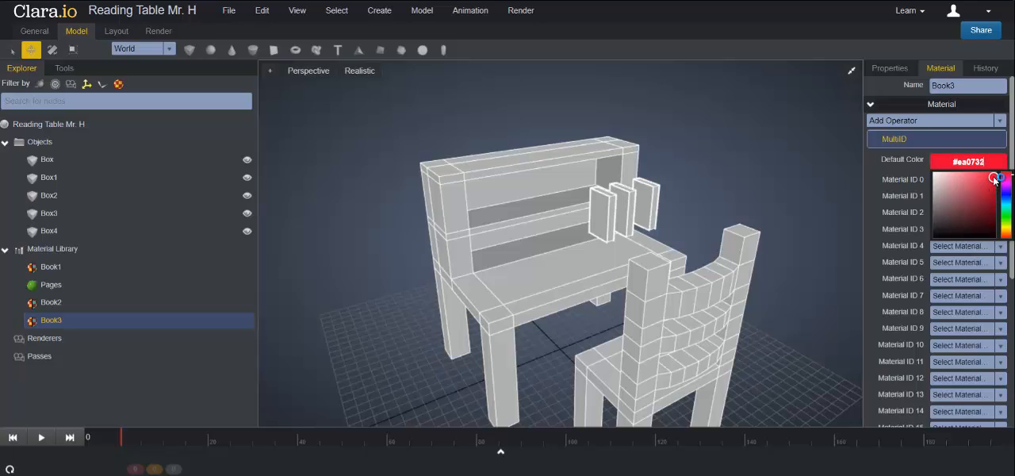
{"action": "left_click", "coordinate": [1007, 176]}
{"action": "left_click", "coordinate": [1008, 172]}
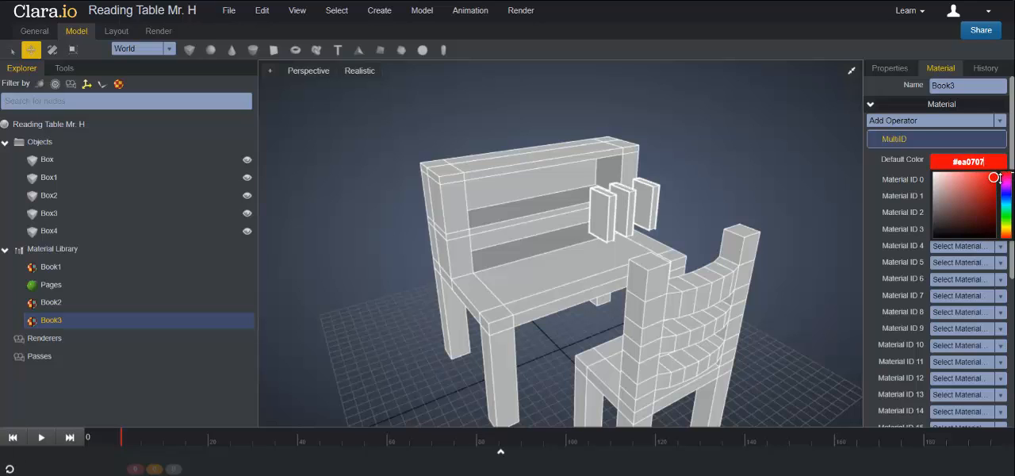
{"action": "left_click", "coordinate": [928, 164]}
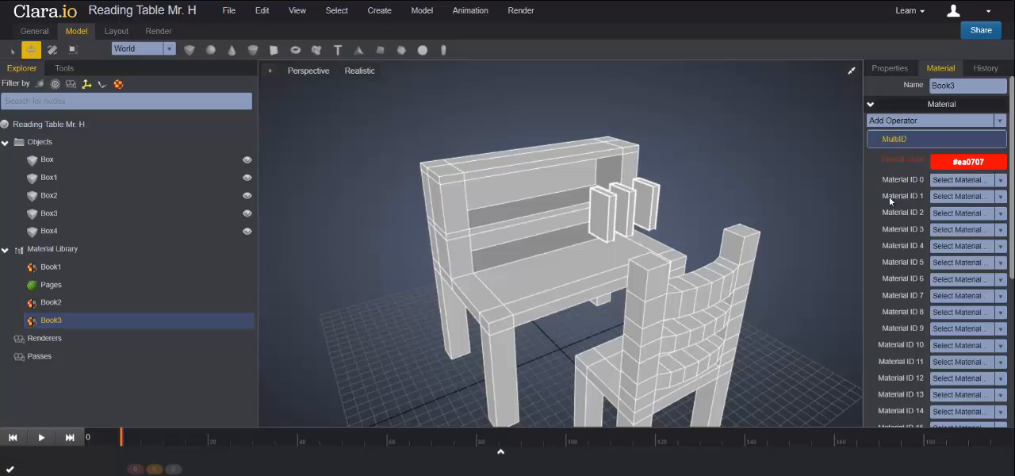
- Assign the Pages material to Material ID 1 of the Book3 material
{"action": "left_click", "coordinate": [958, 196]}
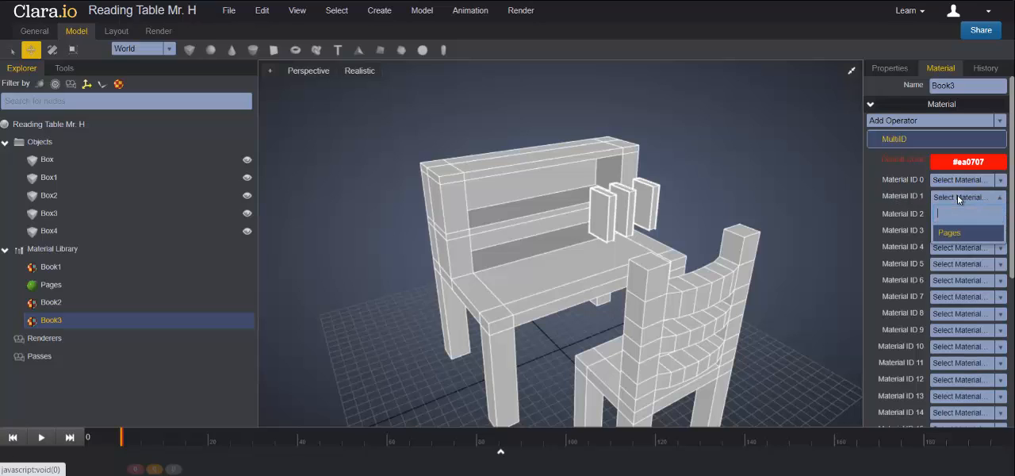
{"action": "left_click", "coordinate": [950, 234]}
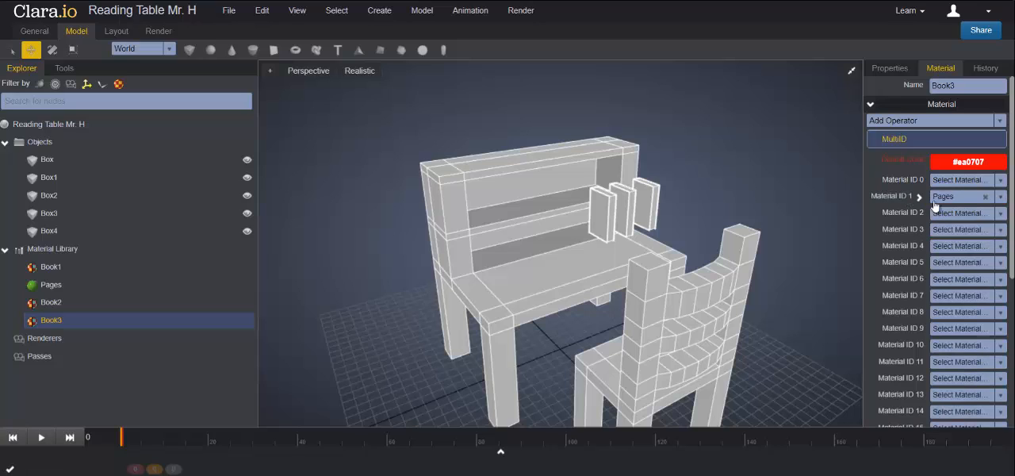
{"action": "left_click", "coordinate": [370, 150]}
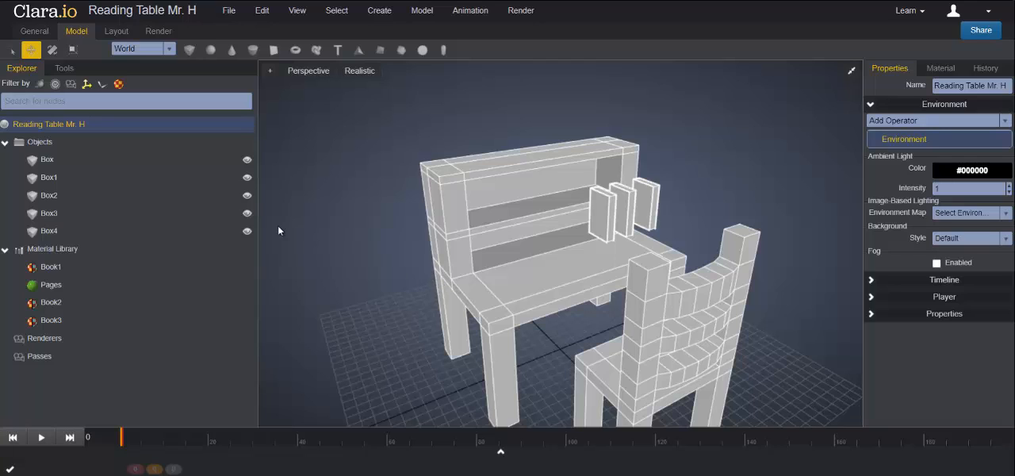
- Apply the Book1 material to the book Box2, the one nearest the table's middle
{"action": "left_click", "coordinate": [610, 216]}
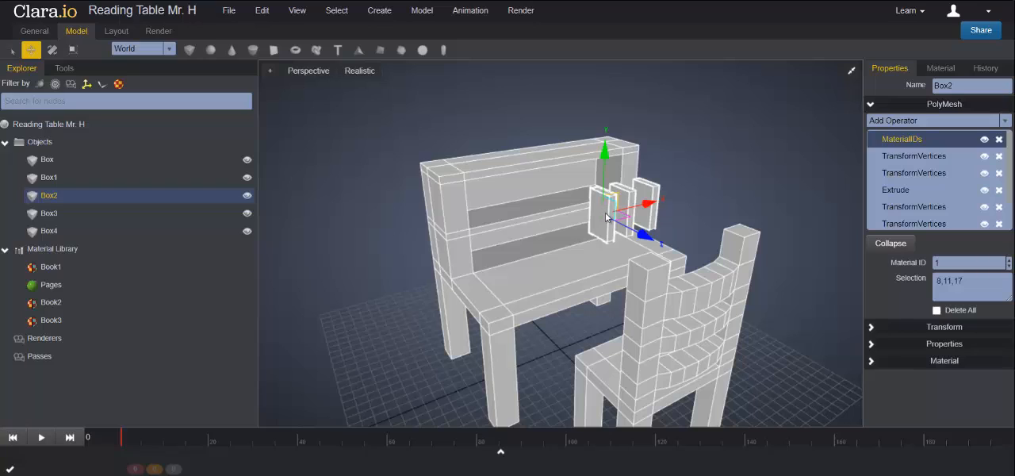
{"action": "left_click", "coordinate": [871, 362]}
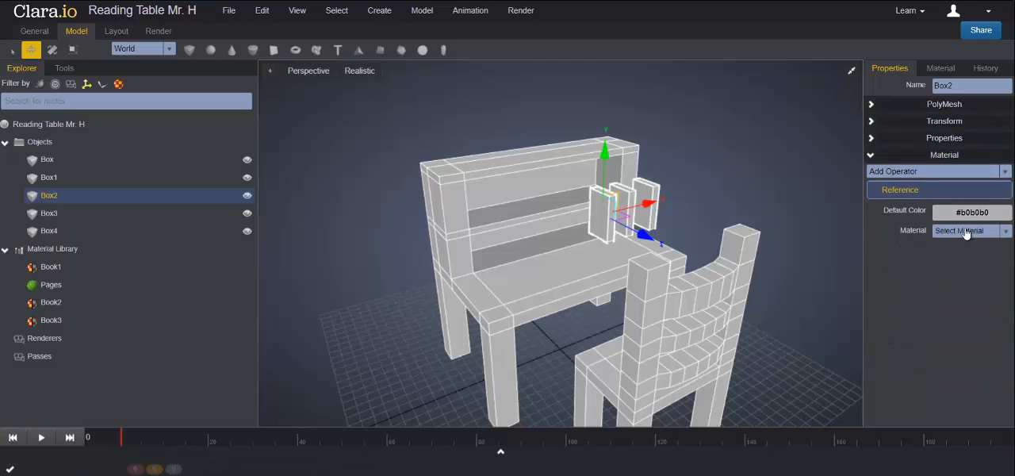
{"action": "left_click", "coordinate": [1005, 230]}
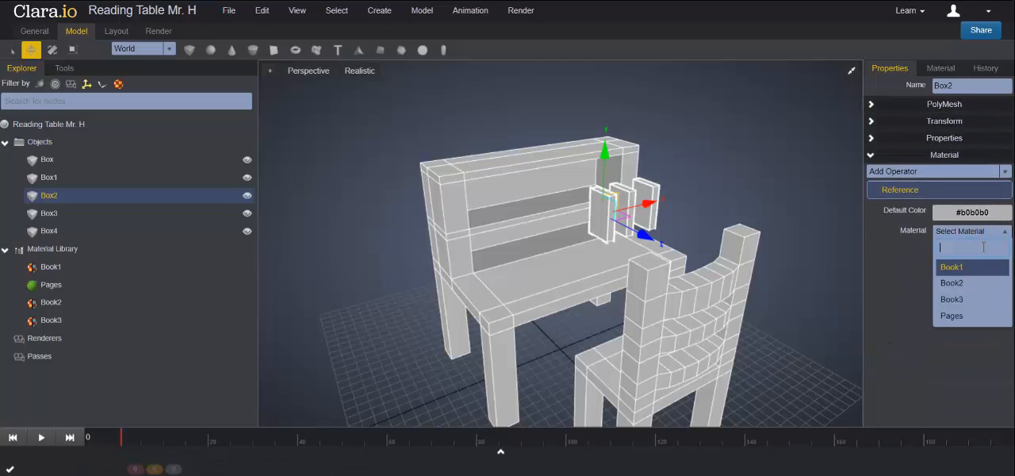
{"action": "left_click", "coordinate": [951, 267]}
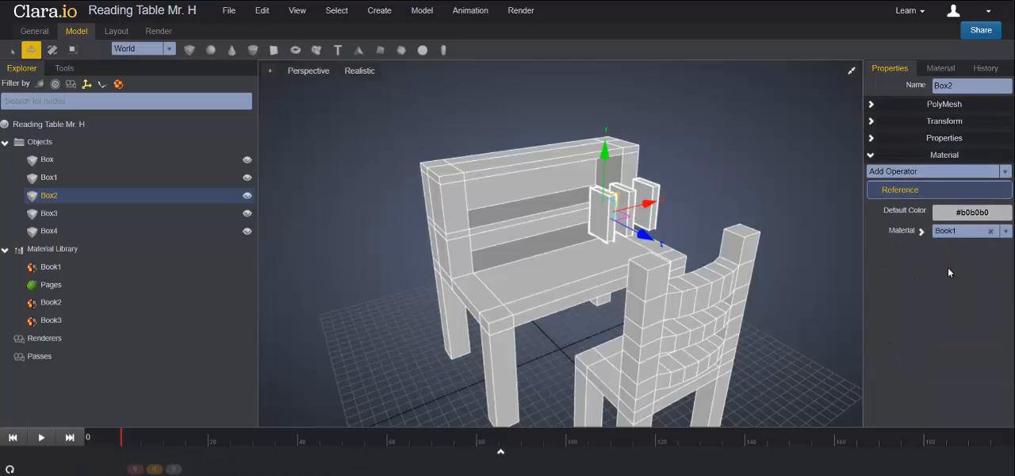
{"action": "left_click", "coordinate": [729, 185]}
- Apply the Book2 material to the middle book, Box4
{"action": "left_click", "coordinate": [630, 204]}
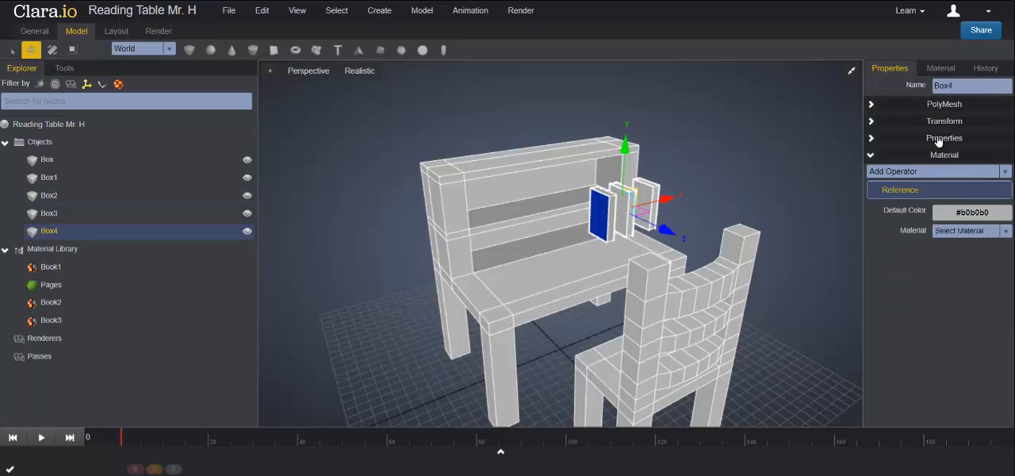
{"action": "left_click", "coordinate": [1001, 232]}
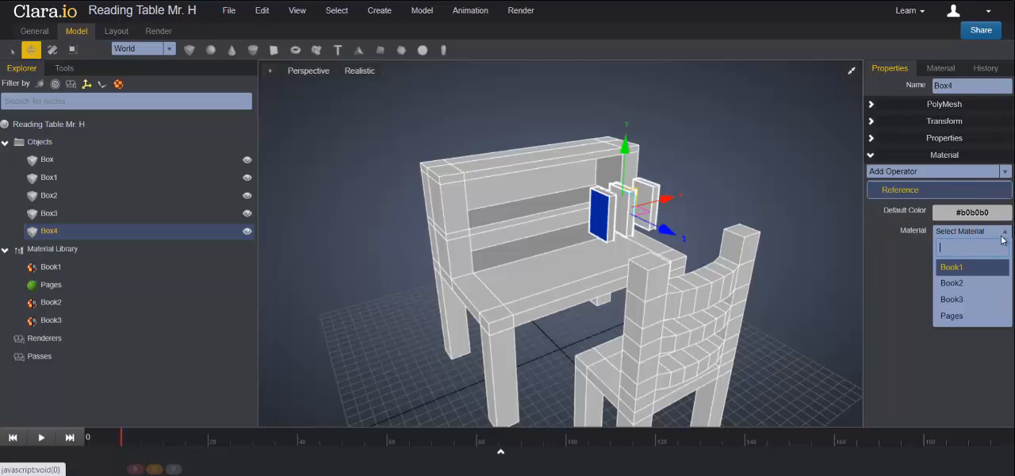
{"action": "left_click", "coordinate": [958, 286]}
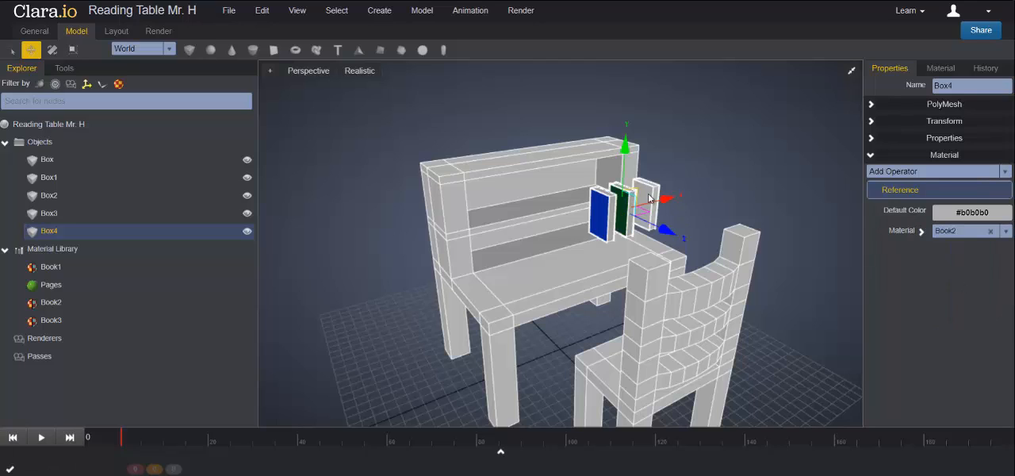
- Apply the Book3 material to the outermost book, Box3, and deselect it
{"action": "left_click", "coordinate": [654, 193]}
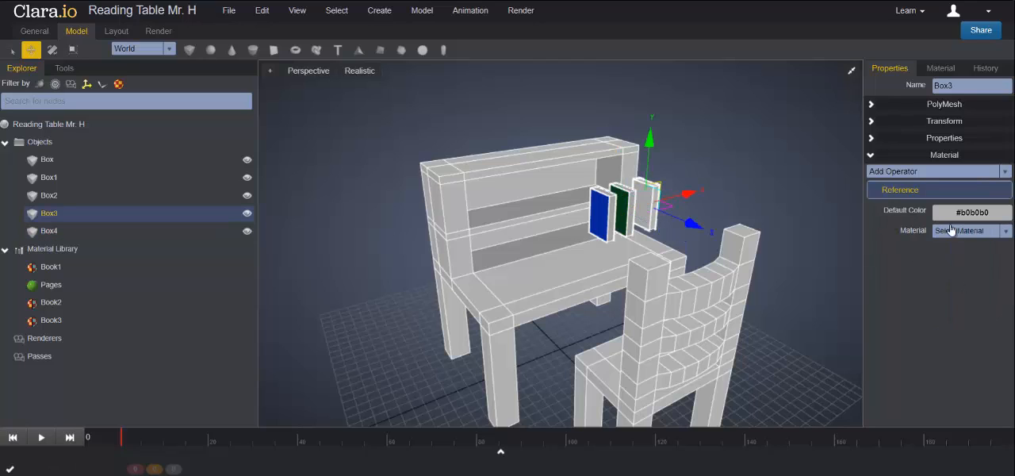
{"action": "left_click", "coordinate": [1003, 232]}
{"action": "left_click", "coordinate": [952, 299]}
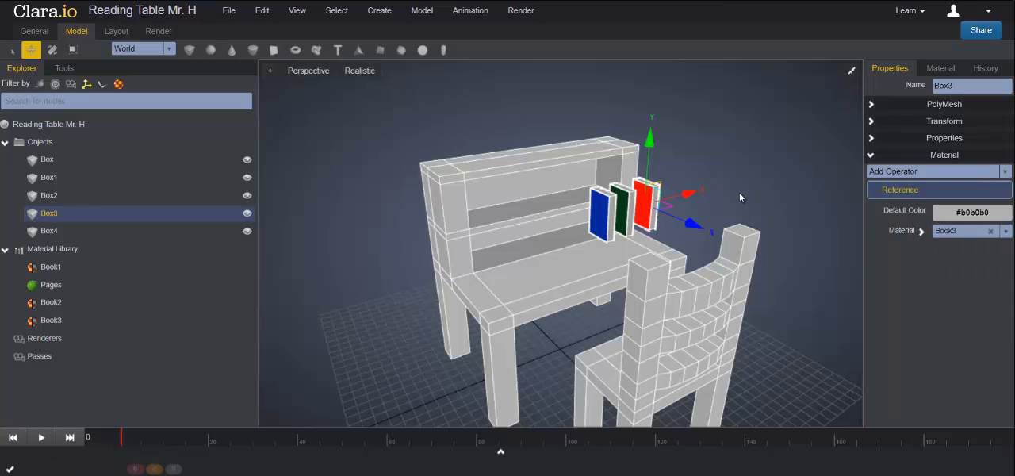
{"action": "left_click", "coordinate": [740, 195]}
- Set the default material color of the table with shelf to orange and deselect it
{"action": "right_click_drag", "start_coordinate": [765, 198], "coordinate": [670, 201]}
{"action": "scroll", "coordinate": [512, 246], "scroll_direction": "up", "scroll_amount": 5}
{"action": "right_click_drag", "start_coordinate": [521, 247], "coordinate": [502, 209]}
{"action": "scroll", "coordinate": [745, 212], "scroll_direction": "down", "scroll_amount": 6}
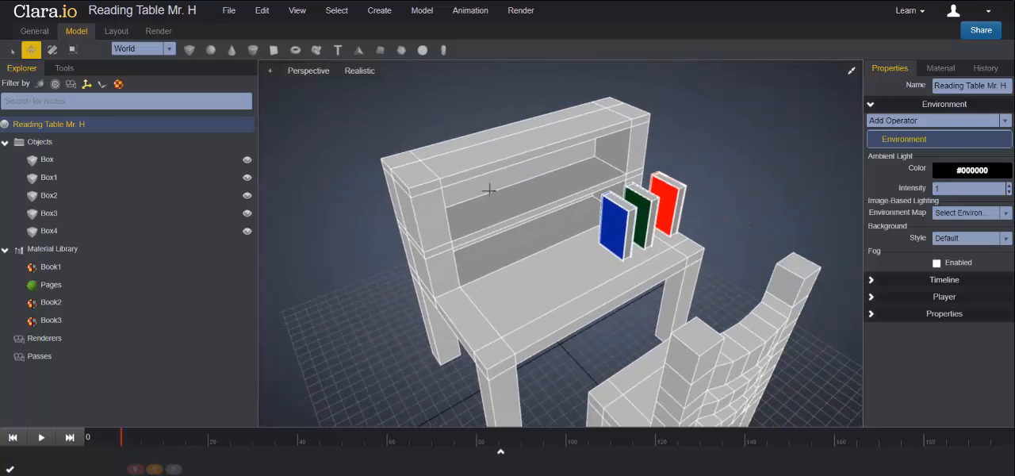
{"action": "left_click", "coordinate": [469, 207]}
{"action": "scroll", "coordinate": [464, 212], "scroll_direction": "down", "scroll_amount": 1}
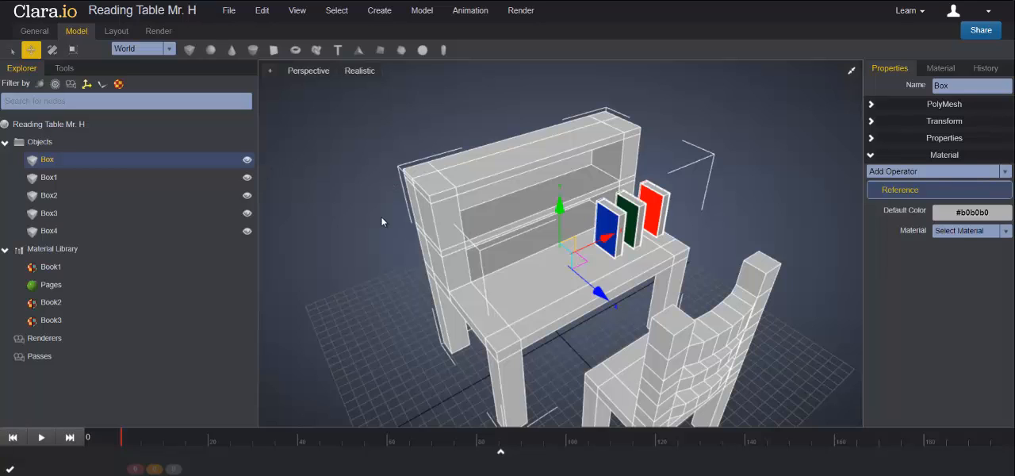
{"action": "scroll", "coordinate": [416, 223], "scroll_direction": "down", "scroll_amount": 2}
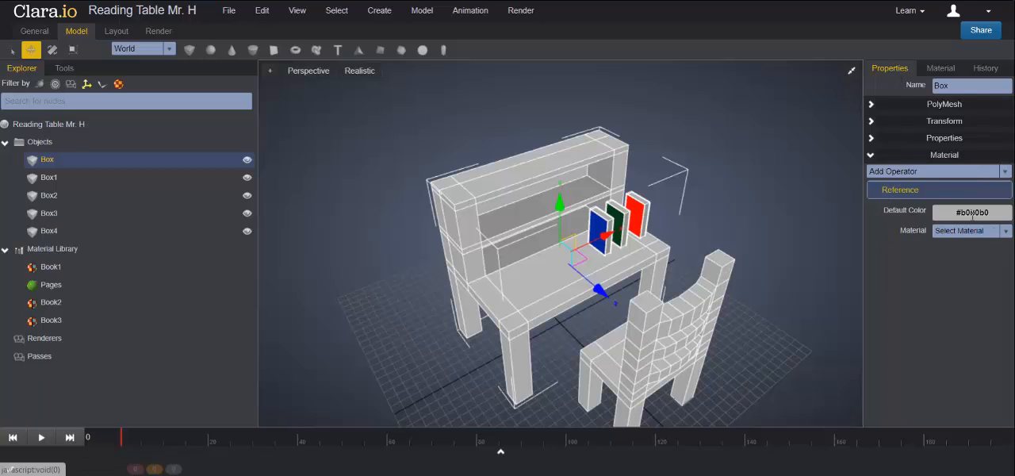
{"action": "left_click", "coordinate": [964, 212]}
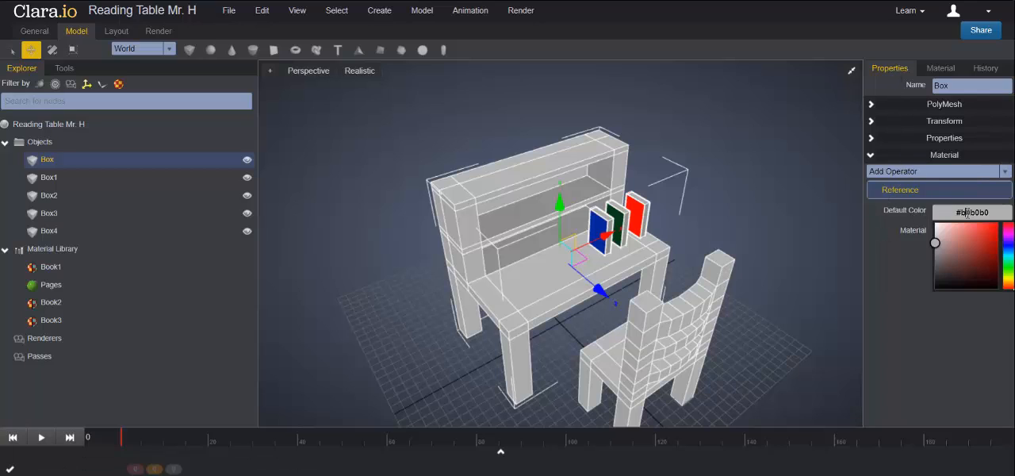
{"action": "left_click", "coordinate": [1008, 280]}
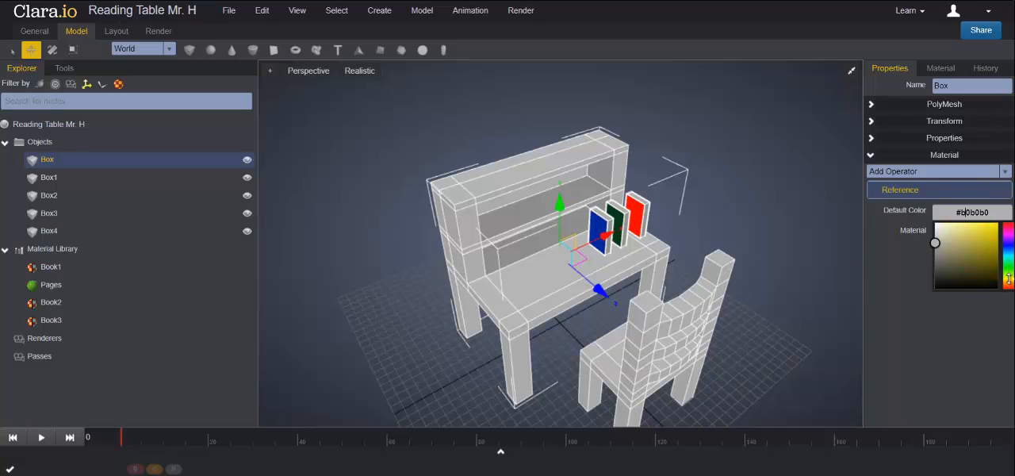
{"action": "mouse_move", "coordinate": [1009, 279]}
{"action": "left_mouse_down"}
{"action": "mouse_move", "coordinate": [989, 267]}
{"action": "mouse_move", "coordinate": [989, 234]}
{"action": "mouse_move", "coordinate": [996, 240]}
{"action": "left_mouse_up"}
{"action": "left_click", "coordinate": [784, 220]}
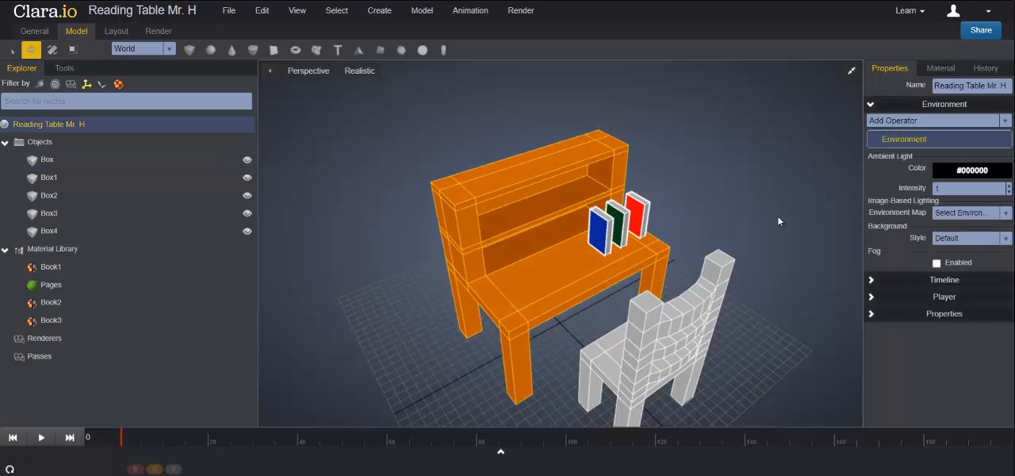
- Set the default material color of the chair, Box1, to brownish orange (#a26615) and deselect it
{"action": "left_click", "coordinate": [706, 252]}
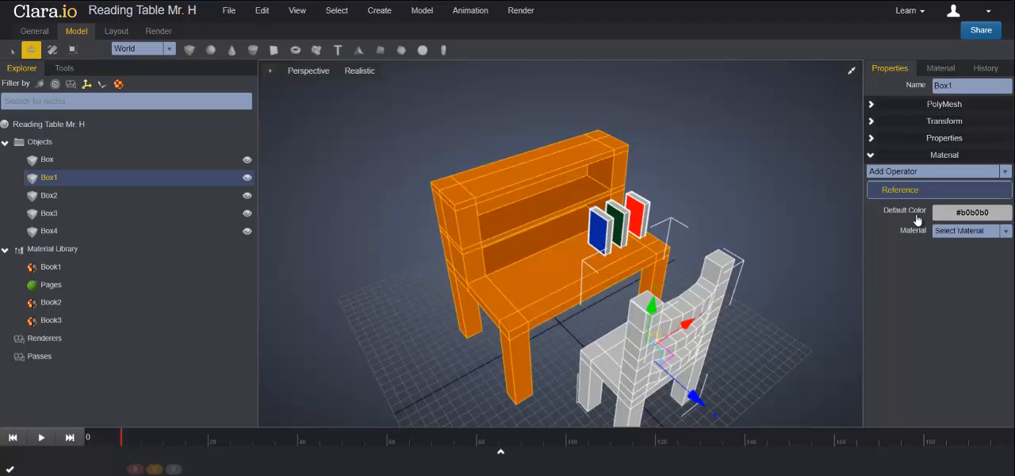
{"action": "left_click", "coordinate": [981, 211]}
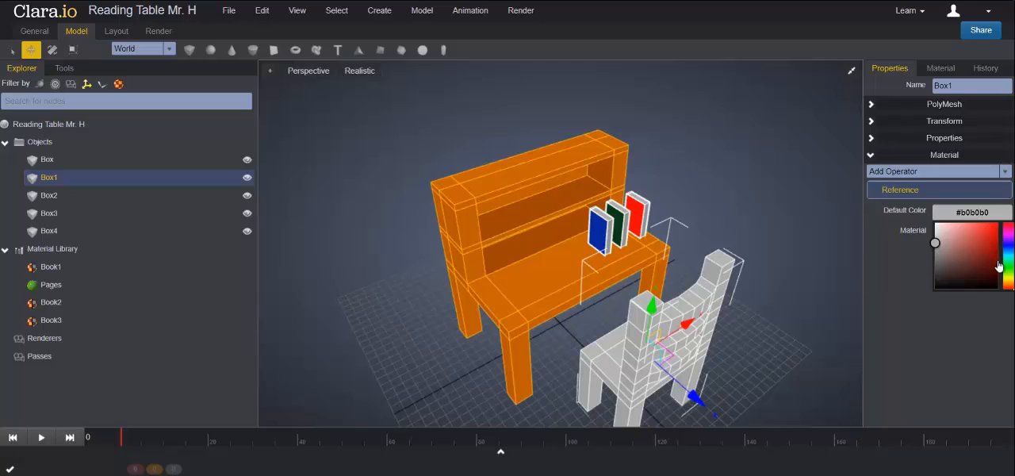
{"action": "mouse_move", "coordinate": [1008, 275]}
{"action": "left_mouse_down"}
{"action": "mouse_move", "coordinate": [983, 259]}
{"action": "mouse_move", "coordinate": [991, 249]}
{"action": "left_mouse_up"}
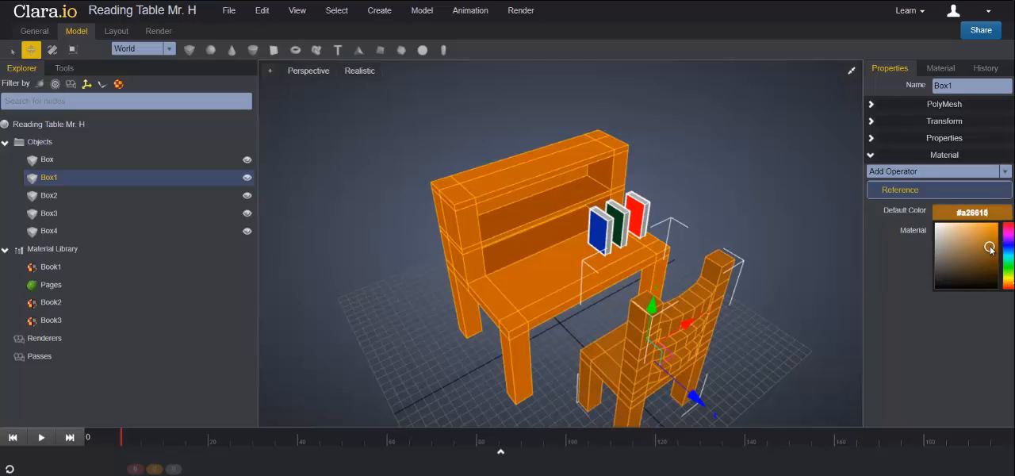
{"action": "left_click", "coordinate": [723, 227]}
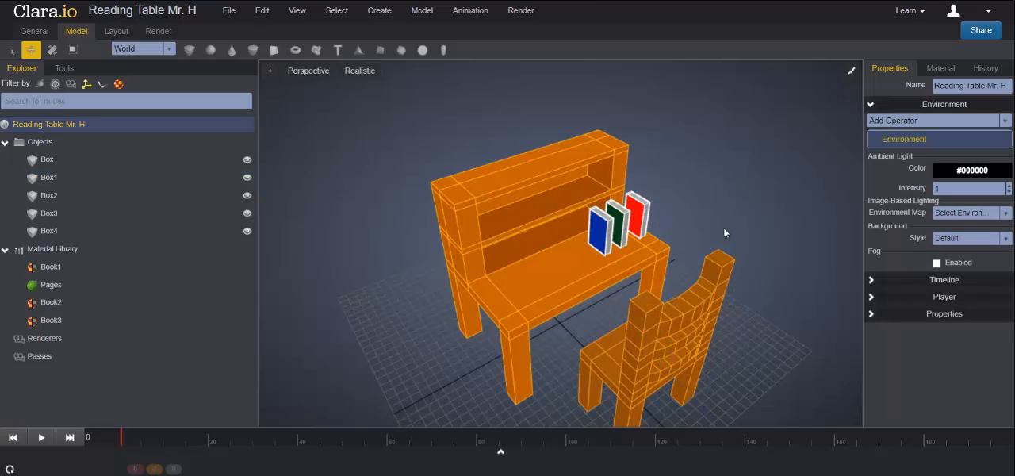
- Examine the colored table, books and chair from lower and higher angles and from farther away
{"action": "scroll", "coordinate": [724, 227], "scroll_direction": "down", "scroll_amount": 3}
{"action": "scroll", "coordinate": [719, 271], "scroll_direction": "up", "scroll_amount": 1}
{"action": "right_click_drag", "start_coordinate": [719, 272], "coordinate": [757, 230]}
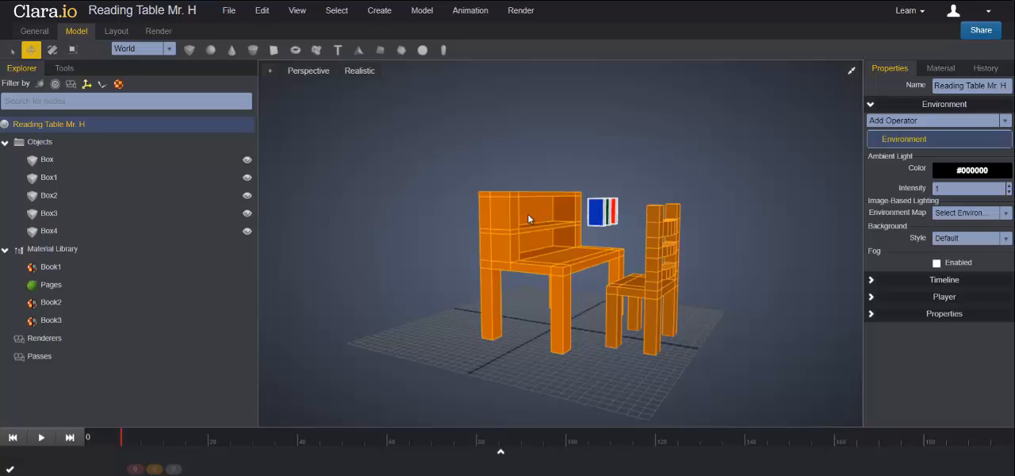
{"action": "right_click_drag", "start_coordinate": [552, 238], "coordinate": [517, 224]}
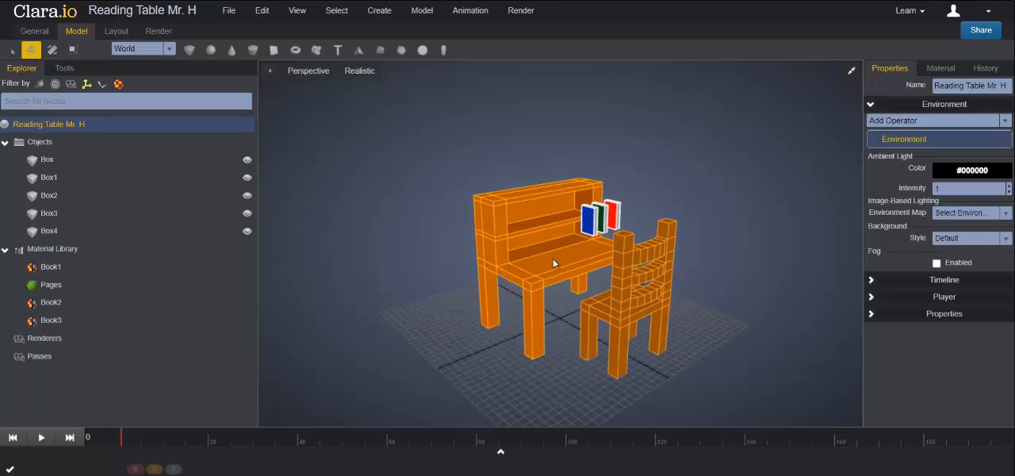
{"action": "right_click_drag", "start_coordinate": [554, 263], "coordinate": [553, 277]}
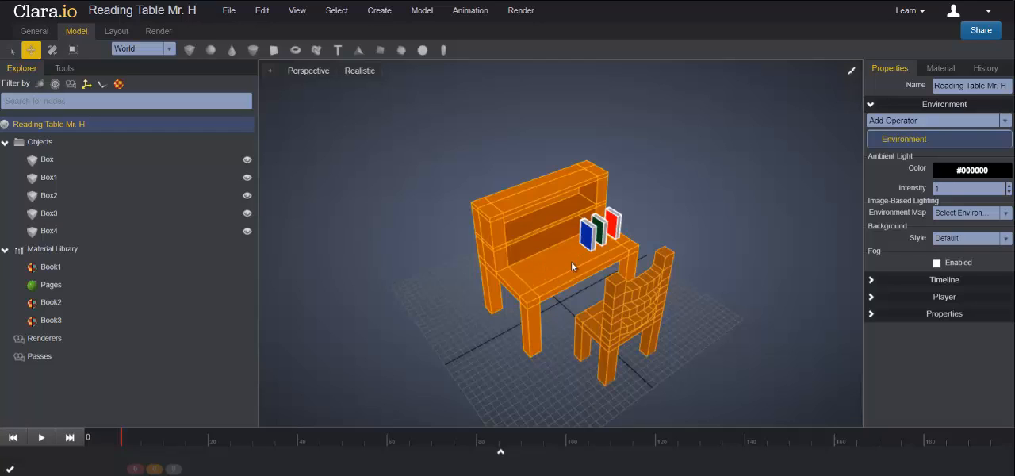
{"action": "scroll", "coordinate": [674, 233], "scroll_direction": "down", "scroll_amount": 2}
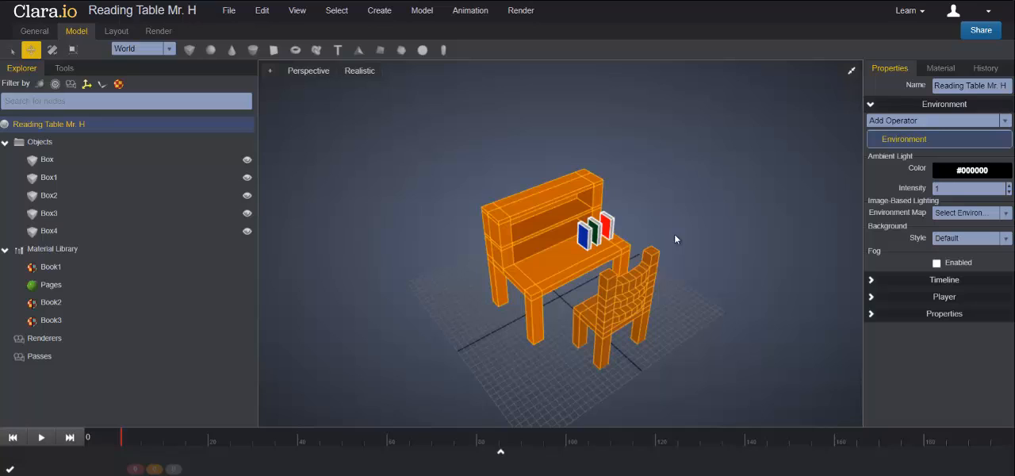